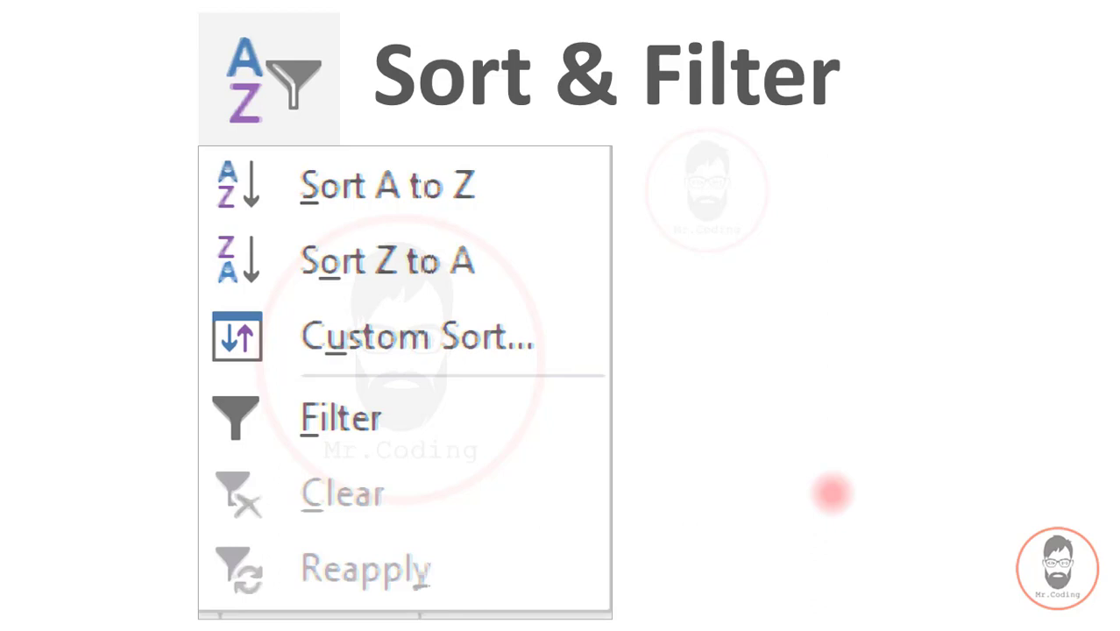
{"action": "left_click", "coordinate": [833, 493]}
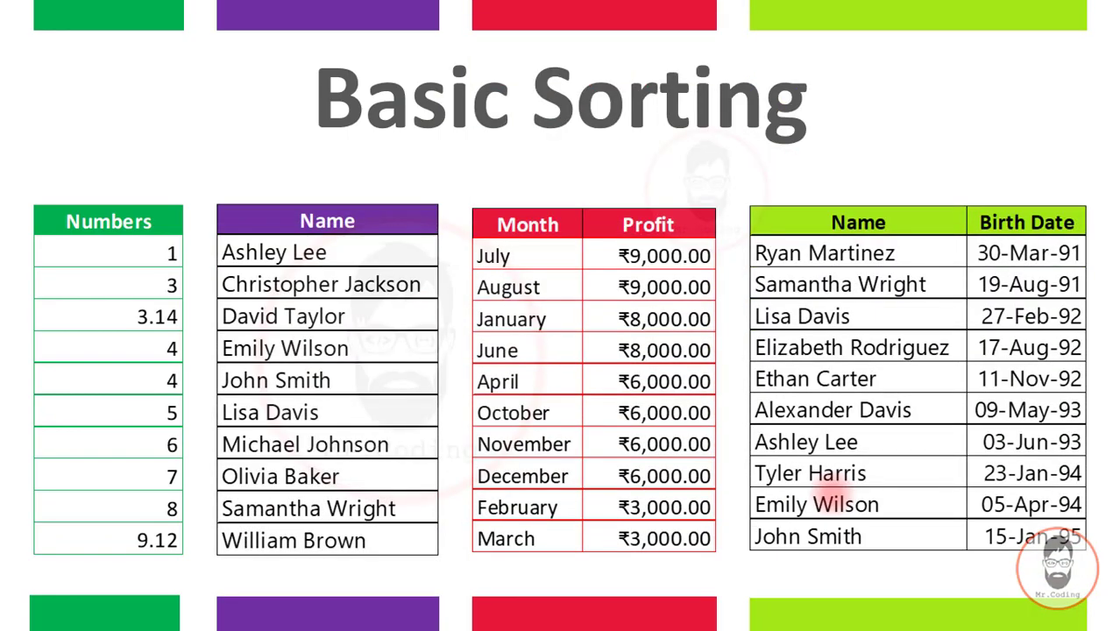
{"action": "left_click", "coordinate": [833, 491]}
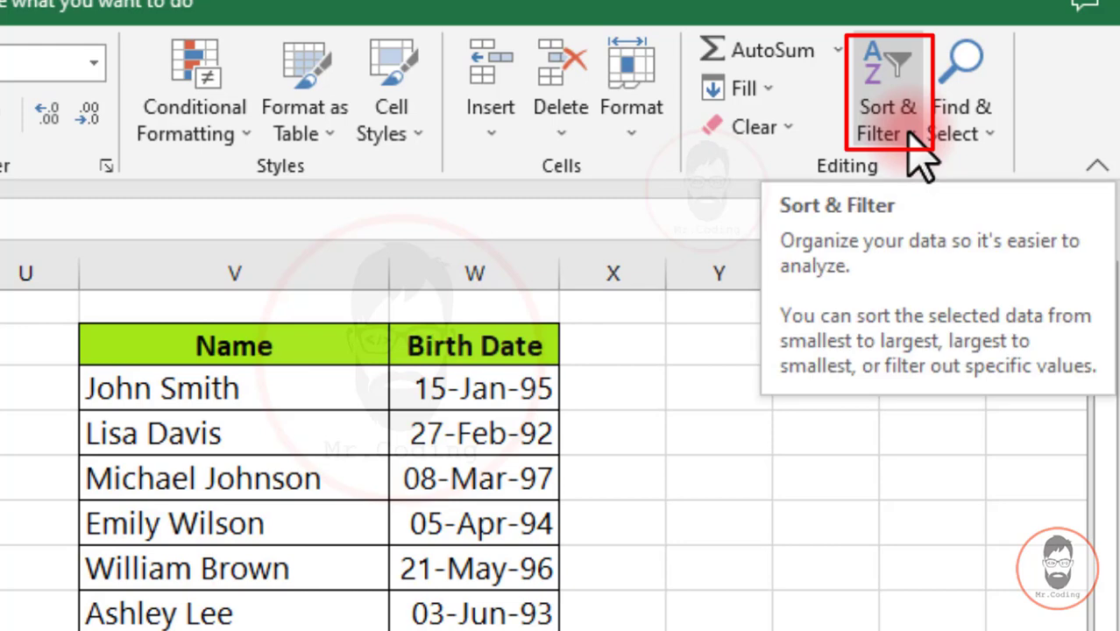
{"action": "left_click", "coordinate": [908, 139]}
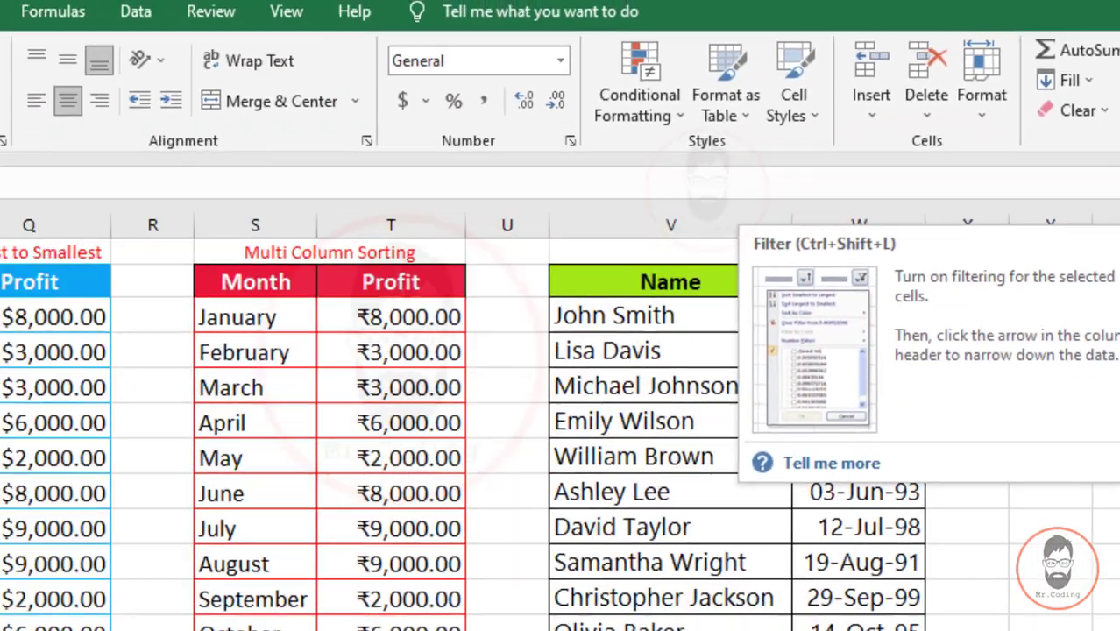
Try sorting the Numbers column from smallest to largest with only a single cell in it selected, and undo that sort.
{"action": "left_click", "coordinate": [169, 263]}
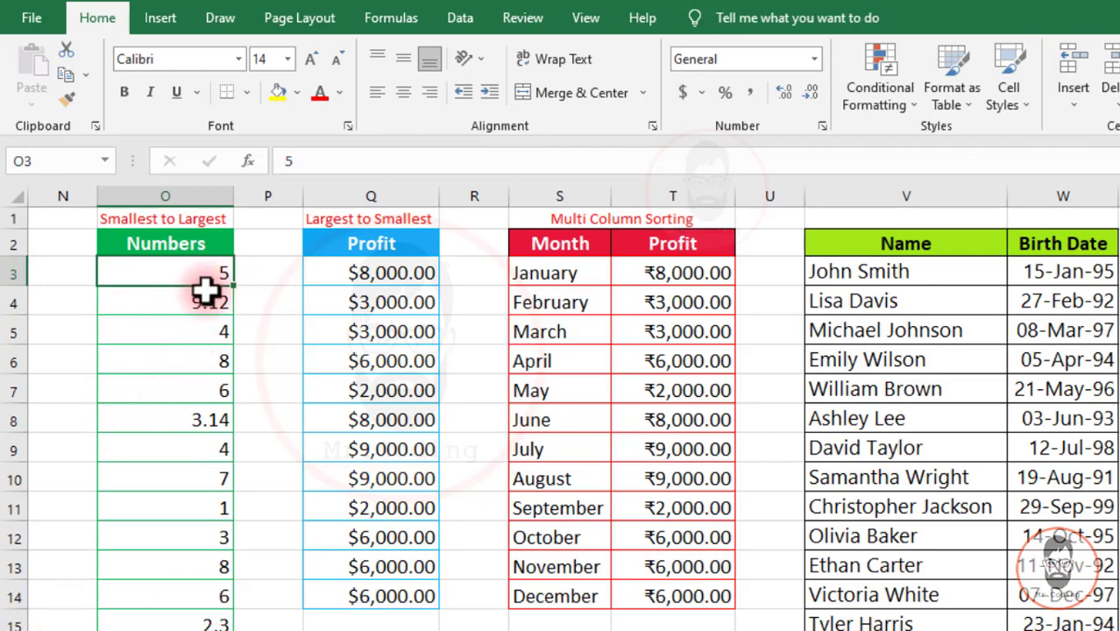
{"action": "left_click", "coordinate": [165, 356]}
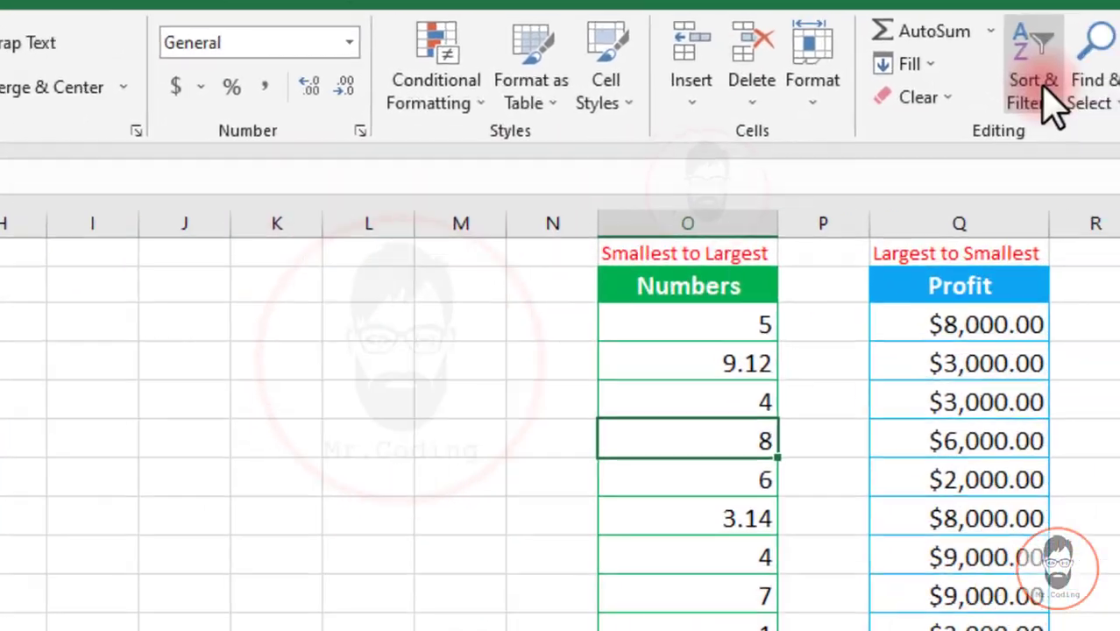
{"action": "left_click", "coordinate": [1043, 97]}
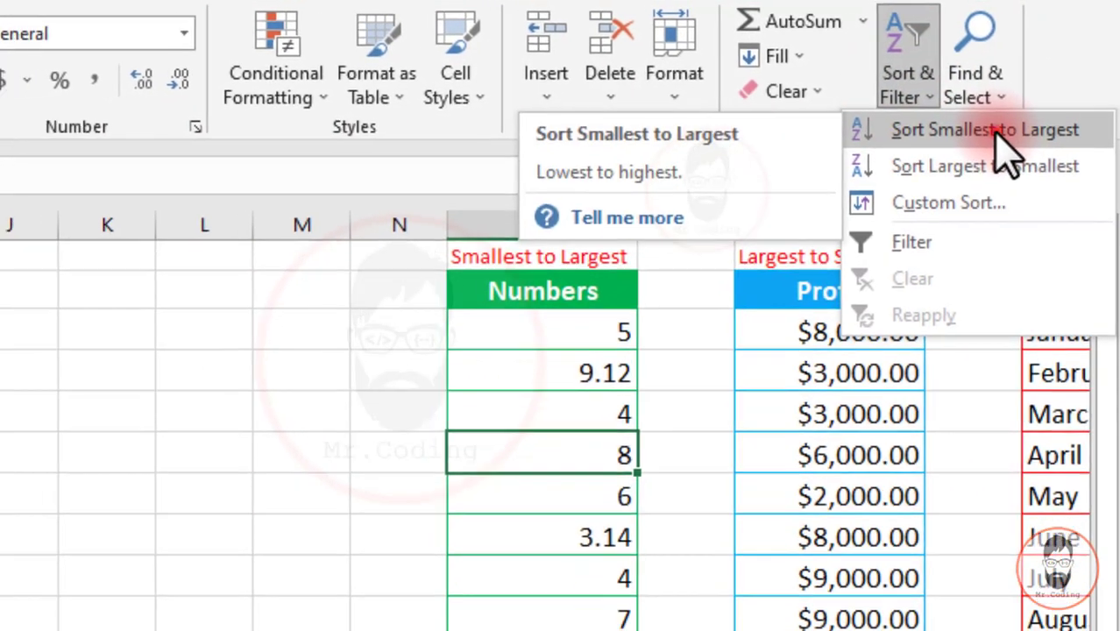
{"action": "left_click", "coordinate": [990, 138]}
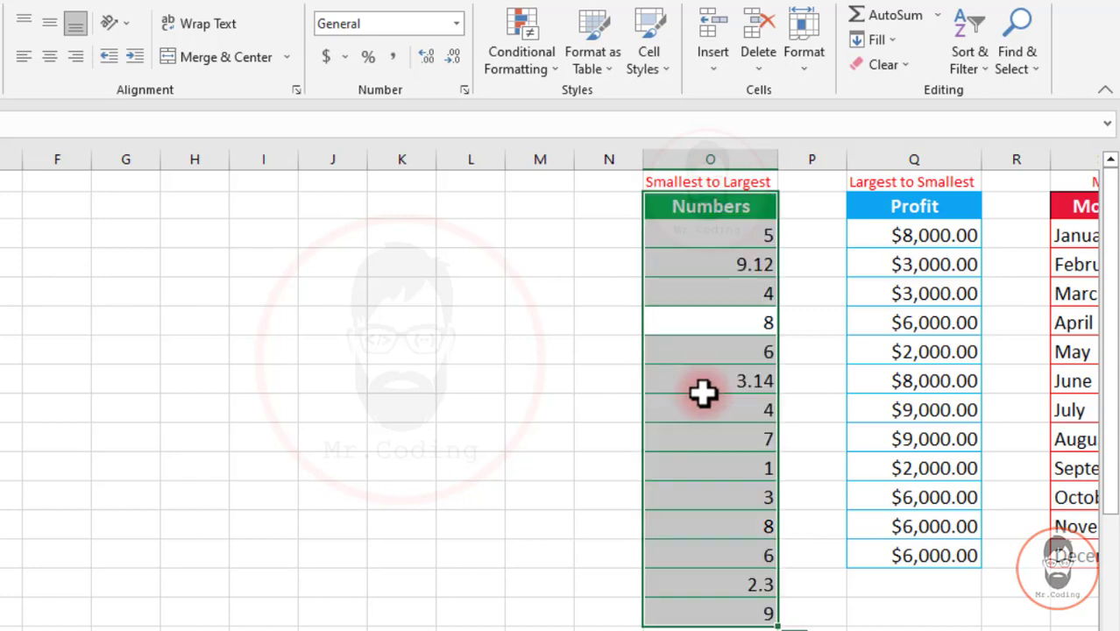
{"action": "key", "text": "ctrl+z"}
Select all the values under the Numbers header and sort them from smallest to largest.
{"action": "left_click", "coordinate": [751, 272]}
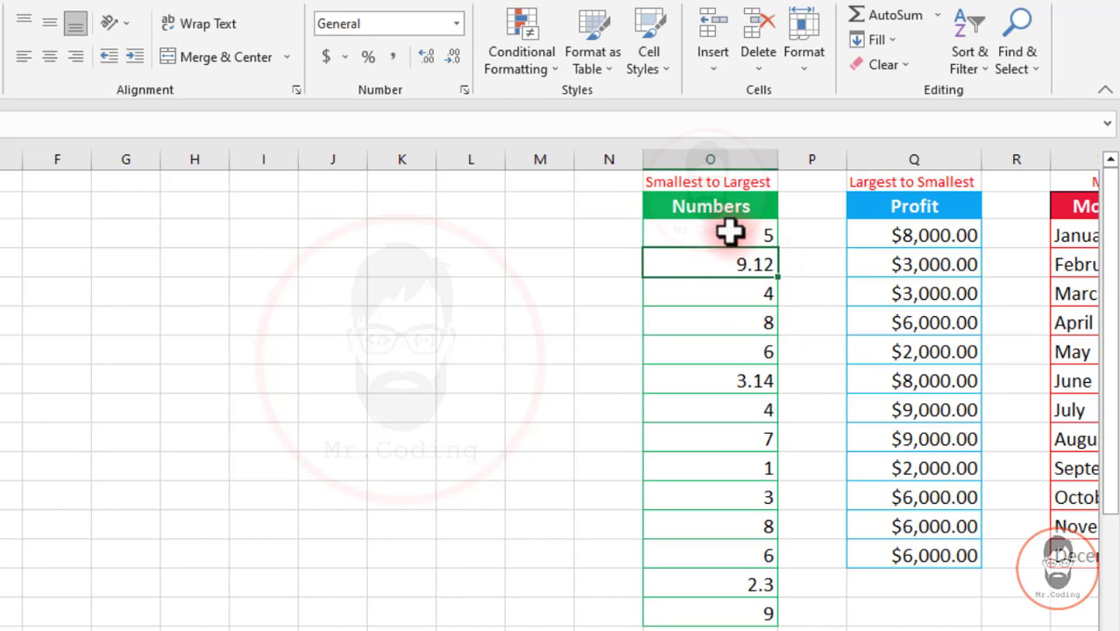
{"action": "left_click_drag", "start_coordinate": [731, 233], "coordinate": [744, 616]}
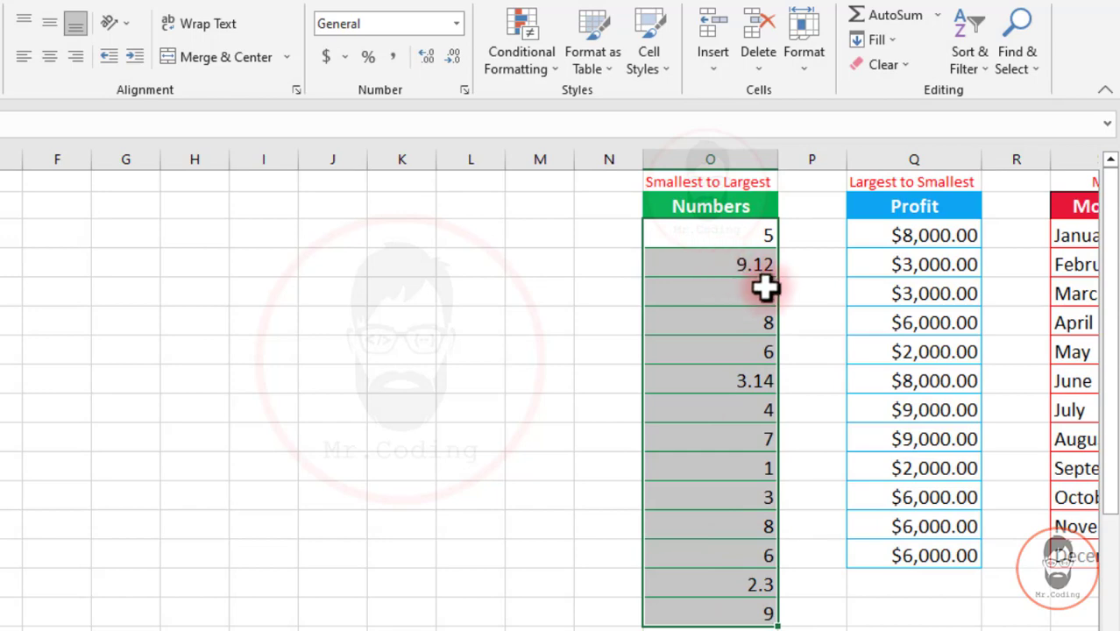
{"action": "left_click", "coordinate": [980, 66]}
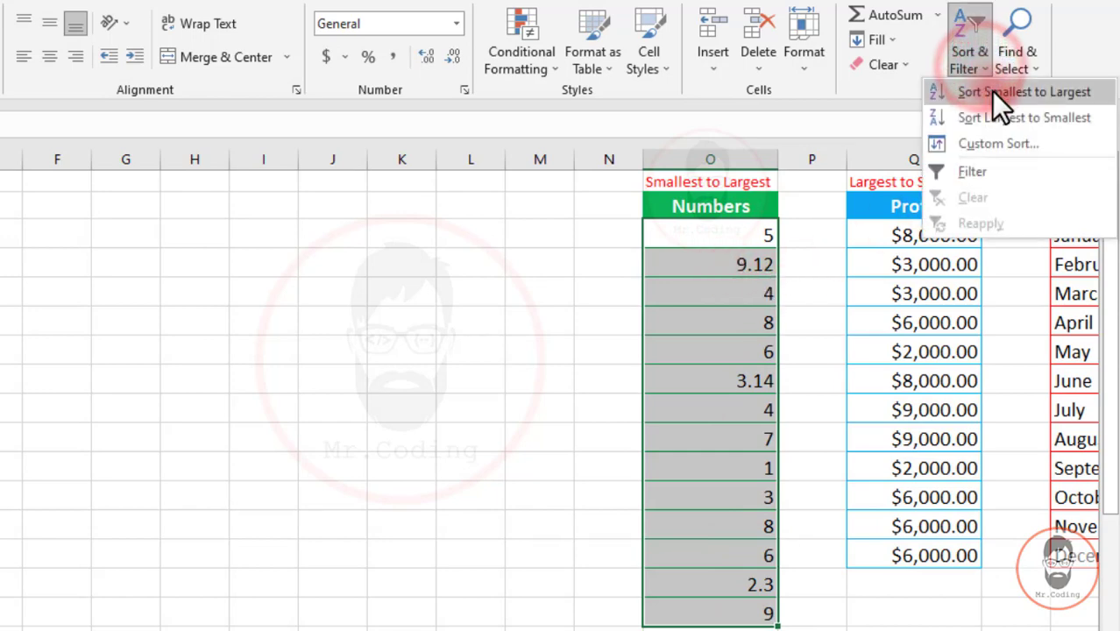
{"action": "left_click", "coordinate": [991, 91]}
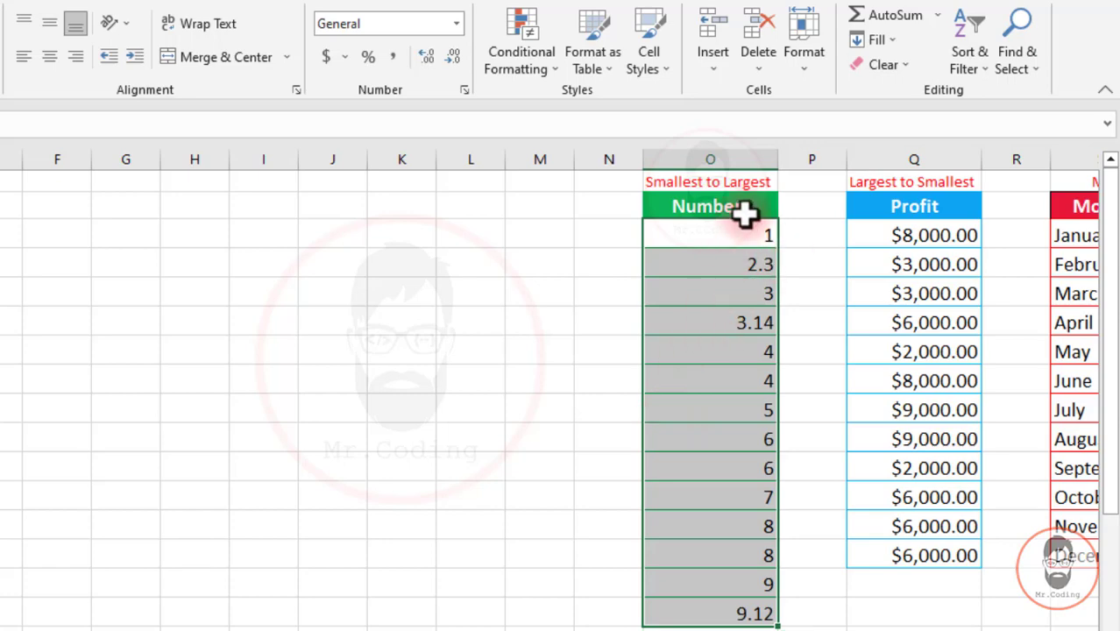
Select all the dollar amounts under the blue Profit header in column Q and sort them from largest to smallest.
{"action": "scroll", "coordinate": [800, 530], "scroll_direction": "right", "scroll_amount": 3}
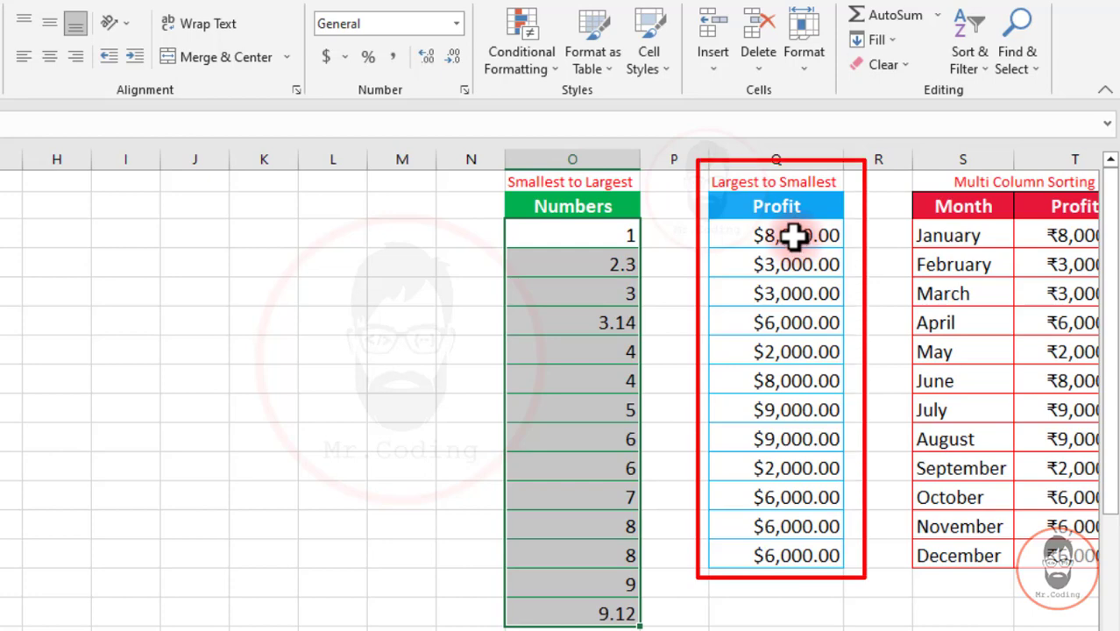
{"action": "left_click_drag", "start_coordinate": [794, 235], "coordinate": [821, 555]}
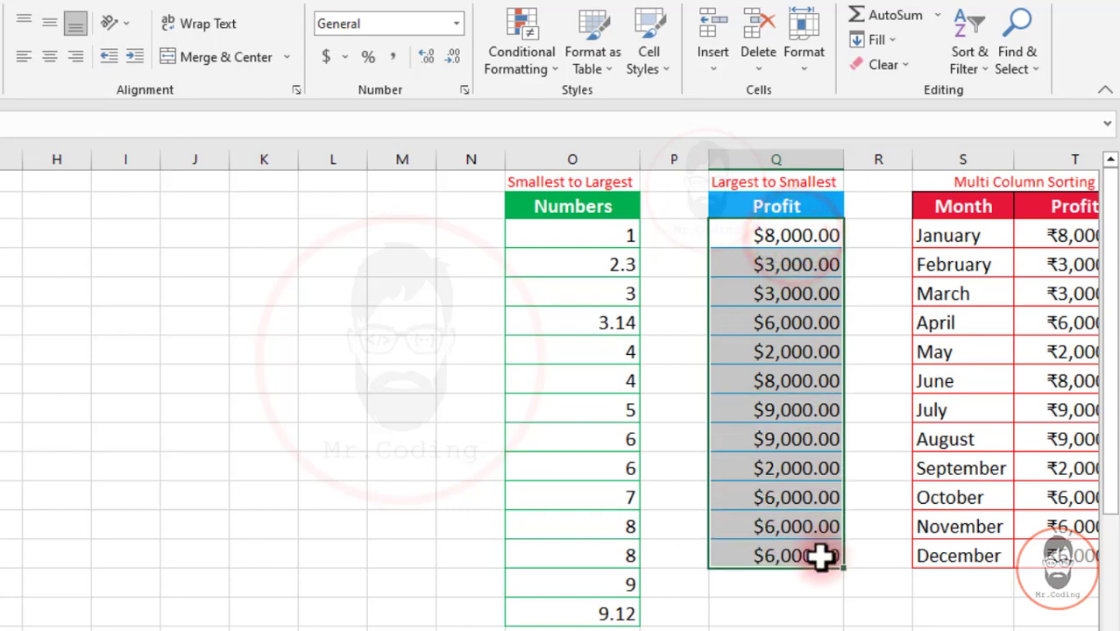
{"action": "left_click", "coordinate": [970, 64]}
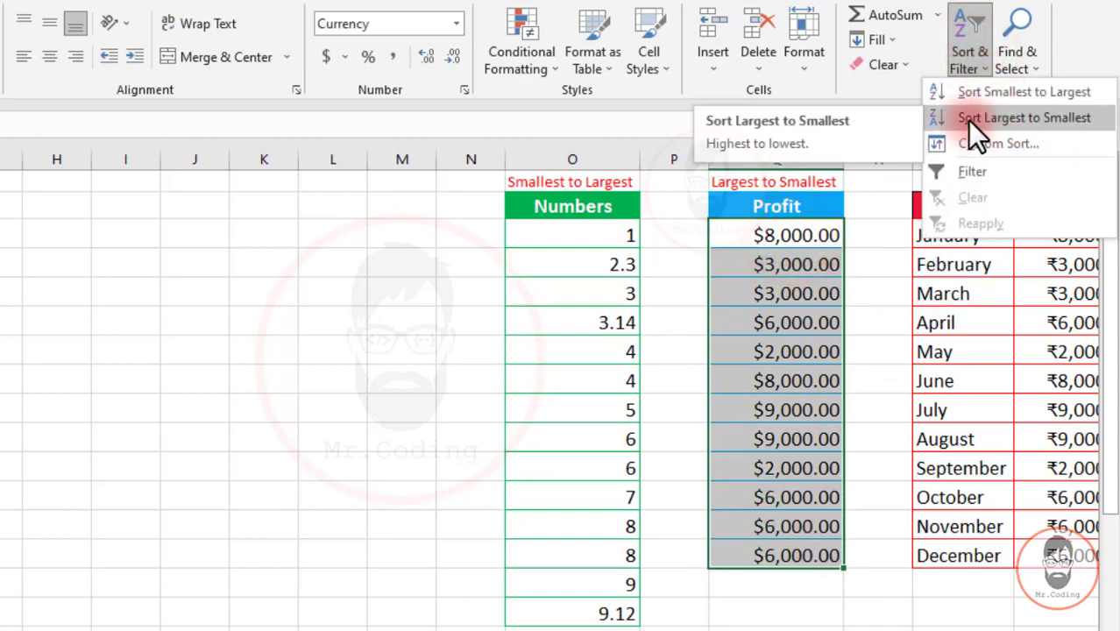
{"action": "left_click", "coordinate": [1054, 116]}
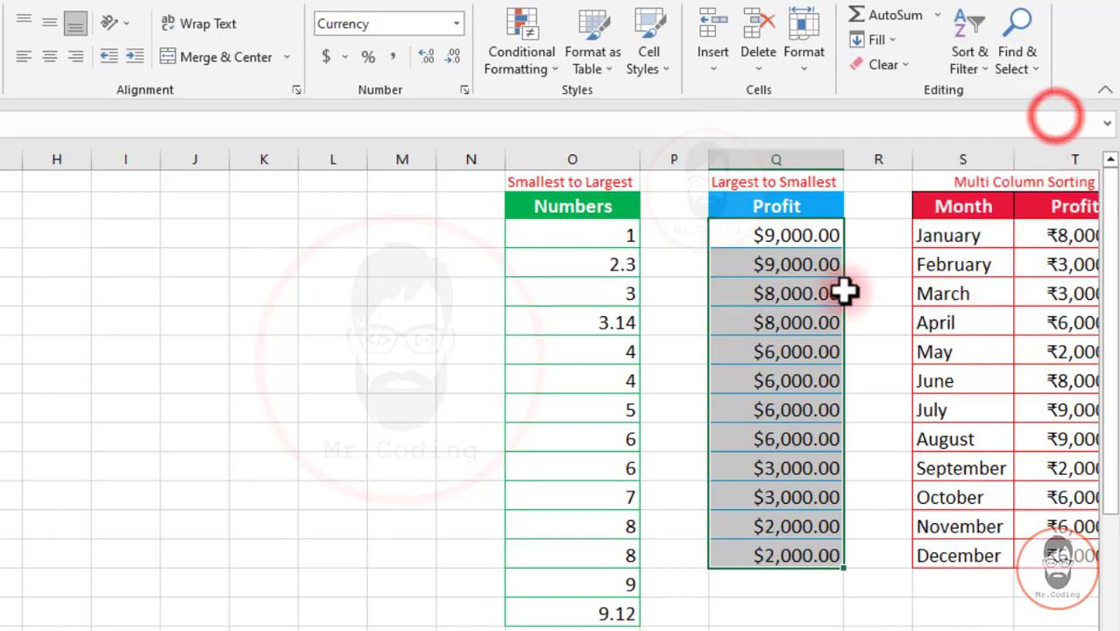
{"action": "left_click", "coordinate": [794, 233]}
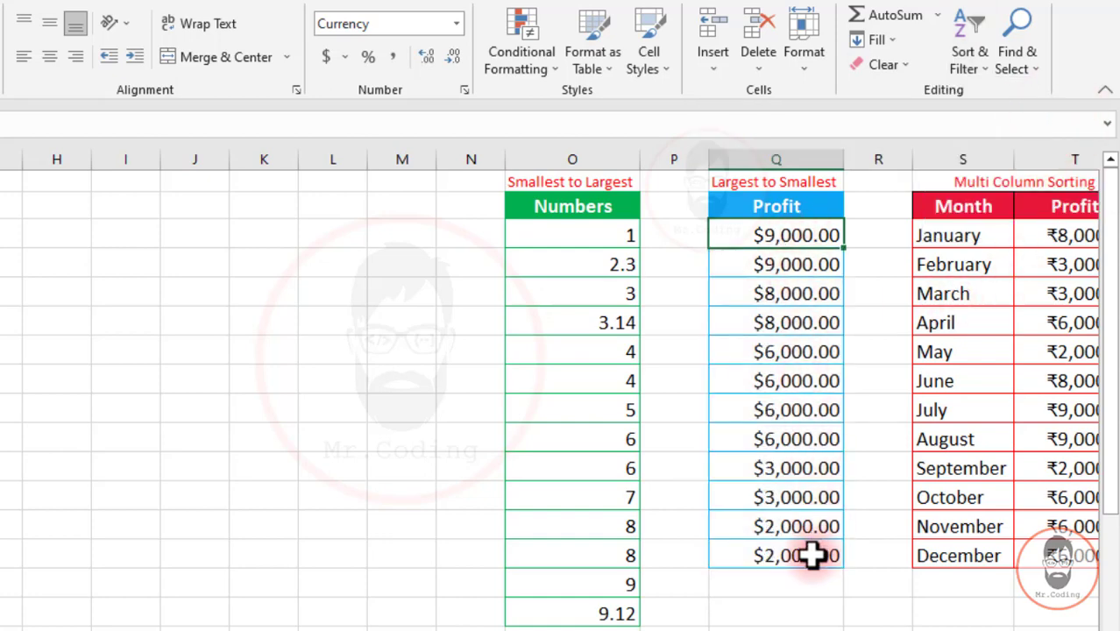
Highlight the July row of the Month and Profit table with a yellow fill.
{"action": "scroll", "coordinate": [854, 601], "scroll_direction": "right", "scroll_amount": 2}
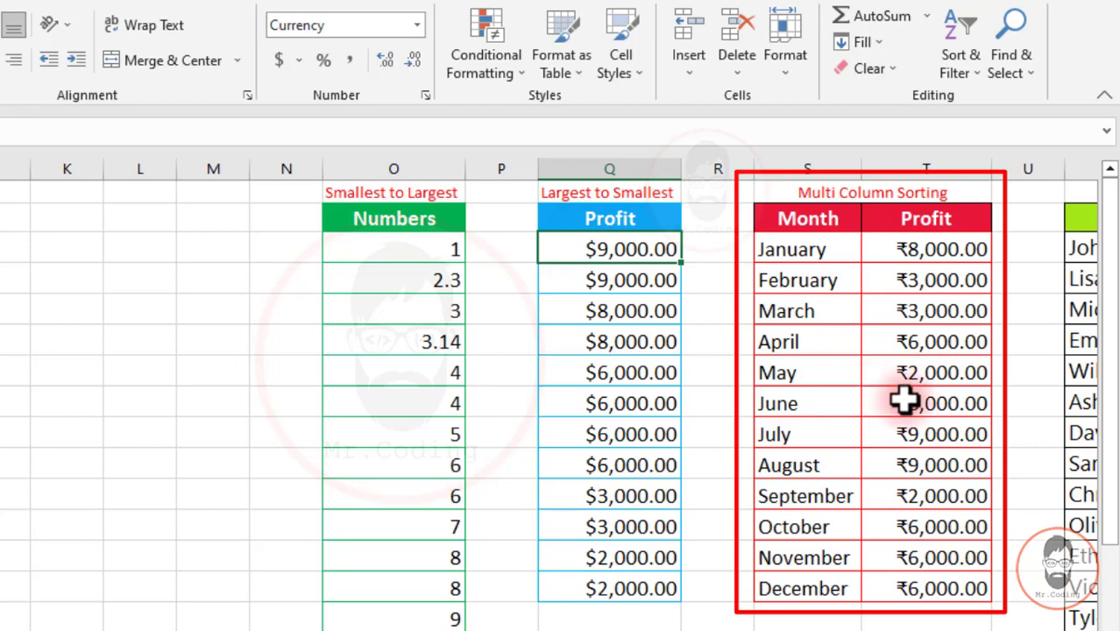
{"action": "left_click", "coordinate": [928, 313]}
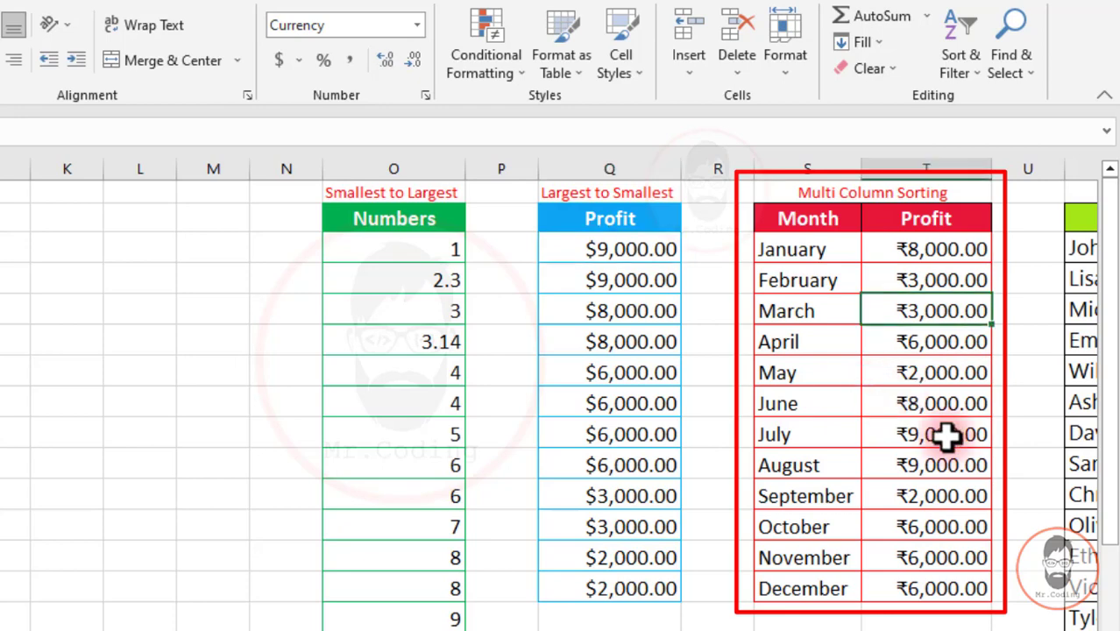
{"action": "left_click_drag", "start_coordinate": [971, 432], "coordinate": [818, 431]}
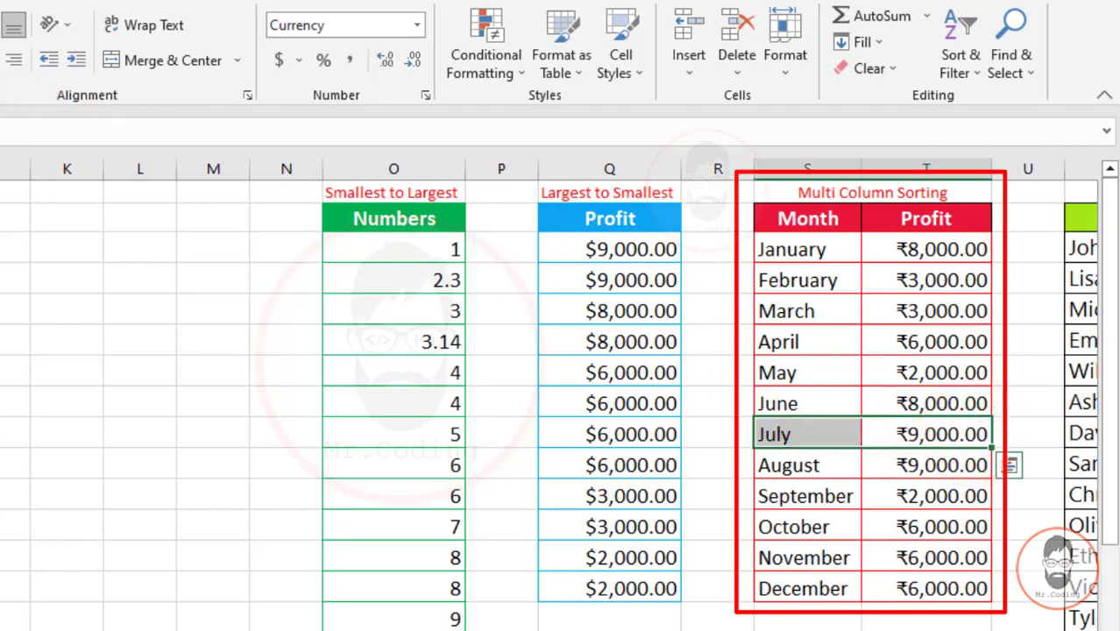
{"action": "left_click", "coordinate": [868, 333]}
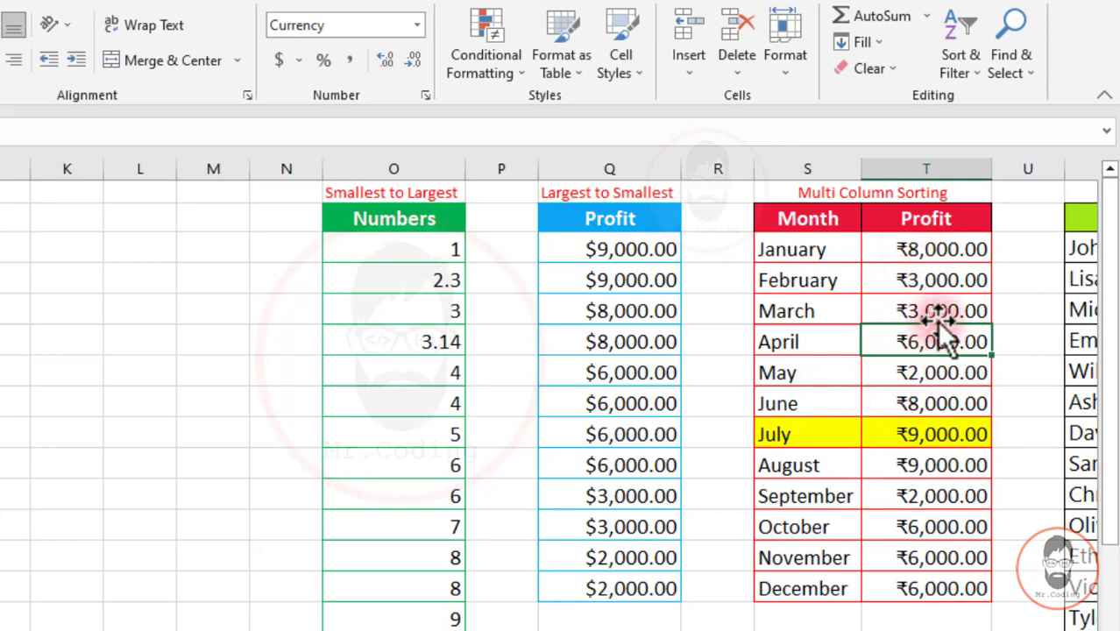
Try sorting the Month and Profit table by profit from largest to smallest with only one Profit cell selected.
{"action": "left_click", "coordinate": [966, 66]}
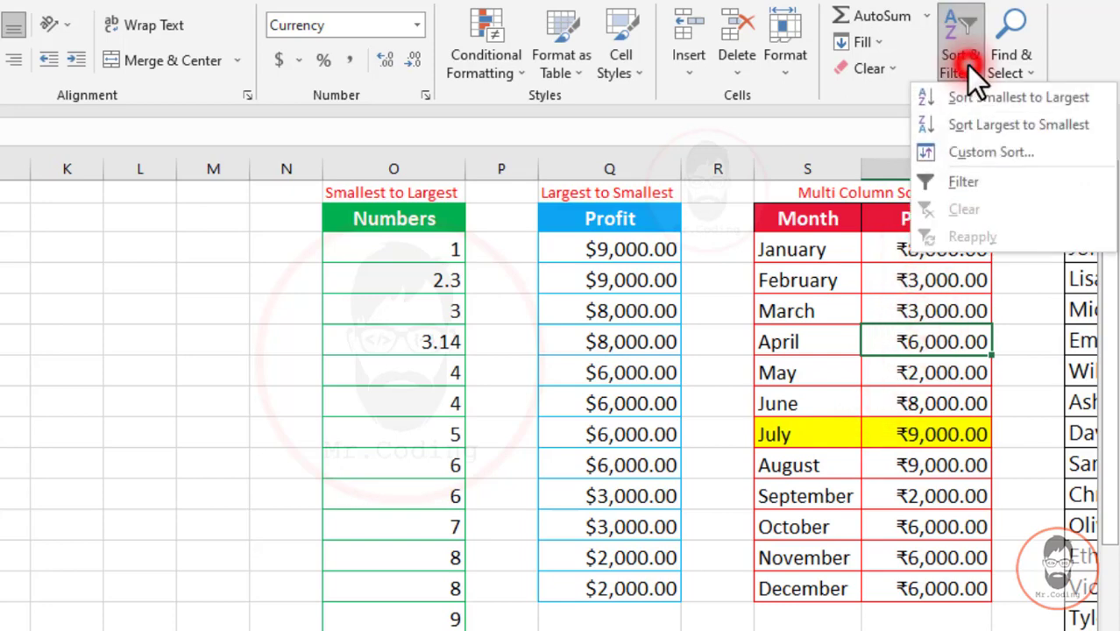
{"action": "left_click", "coordinate": [1003, 125]}
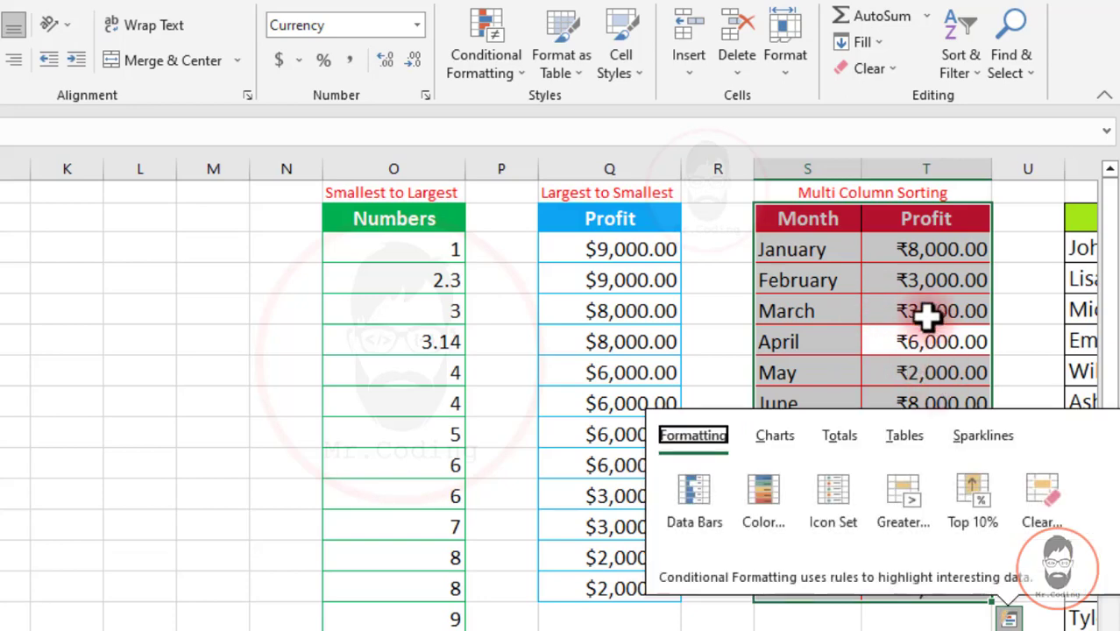
{"action": "left_click", "coordinate": [928, 312]}
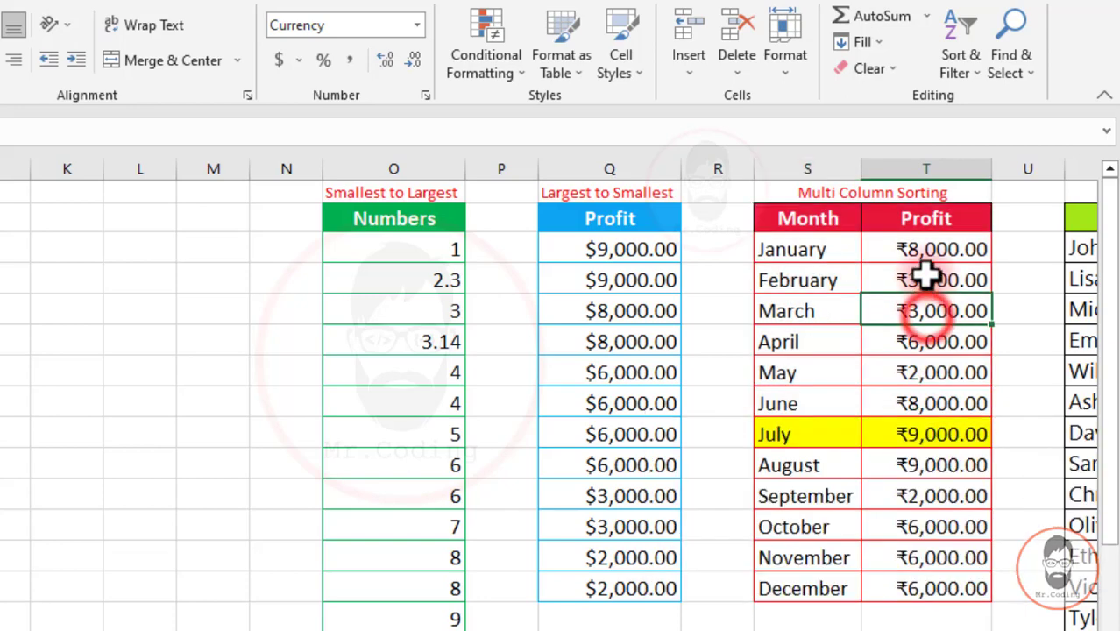
Try sorting the selected rupee Profit values in column T from largest to smallest with the Expand the selection option.
{"action": "left_click_drag", "start_coordinate": [936, 247], "coordinate": [962, 590]}
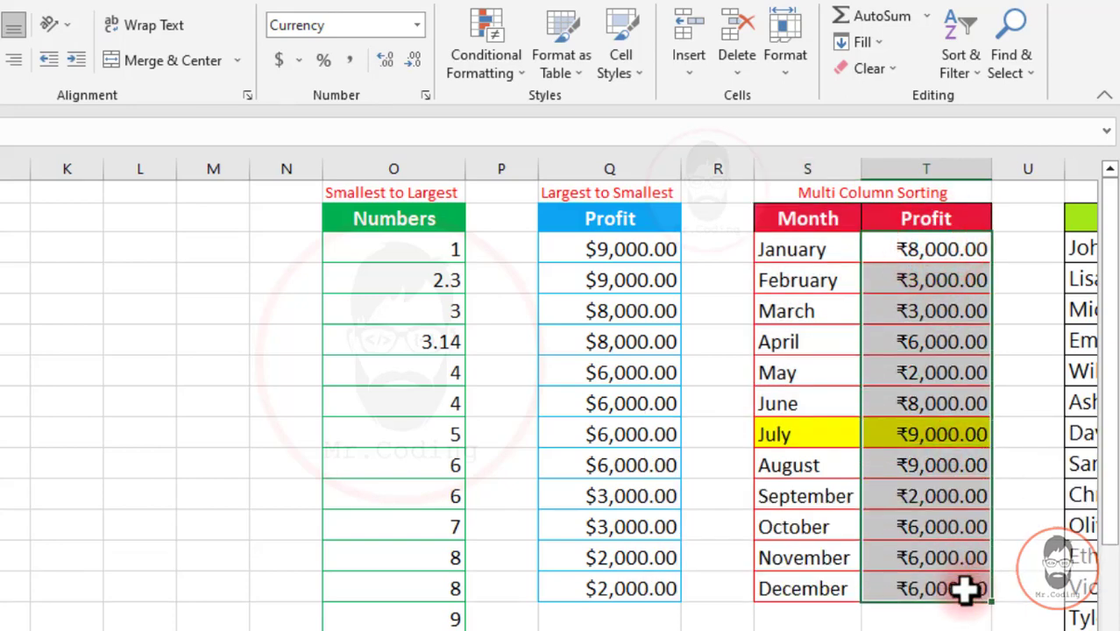
{"action": "left_click", "coordinate": [971, 70]}
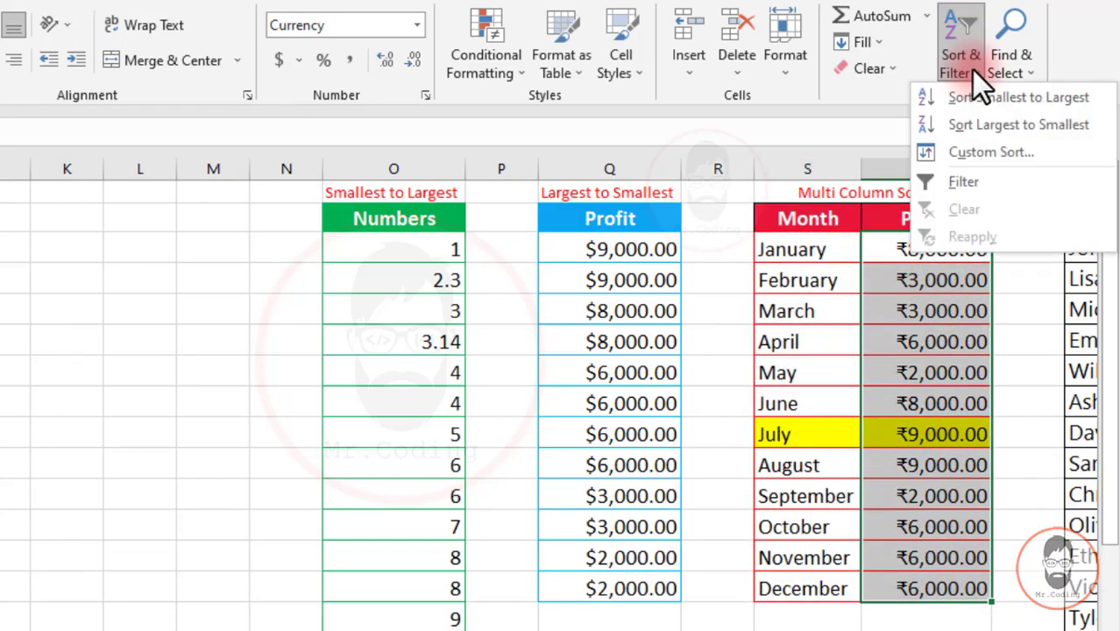
{"action": "left_click", "coordinate": [999, 124]}
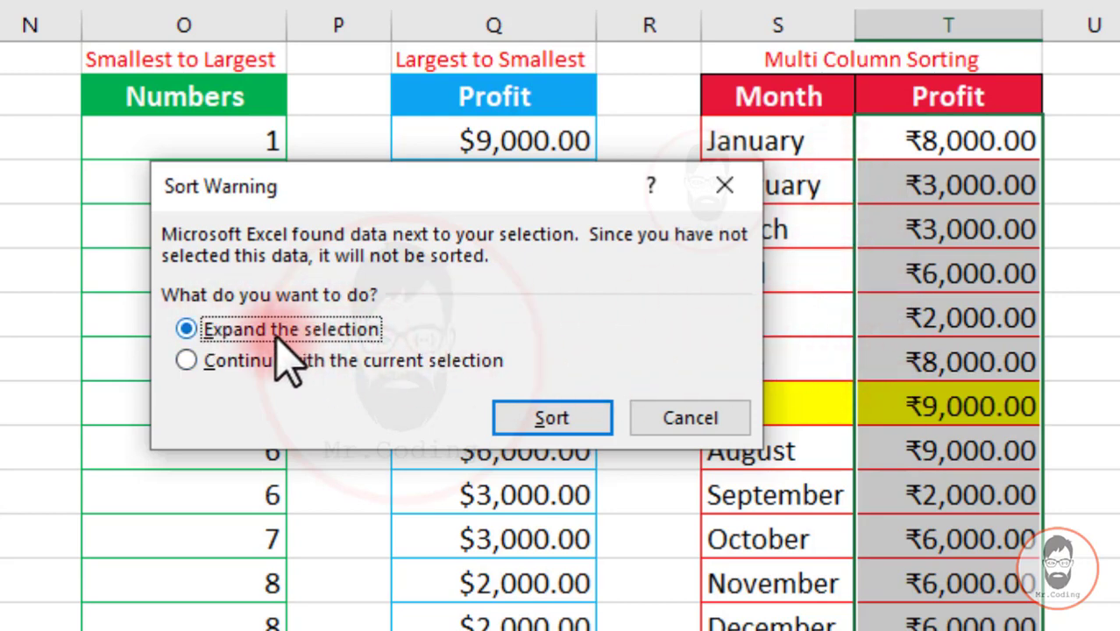
{"action": "left_click", "coordinate": [561, 421]}
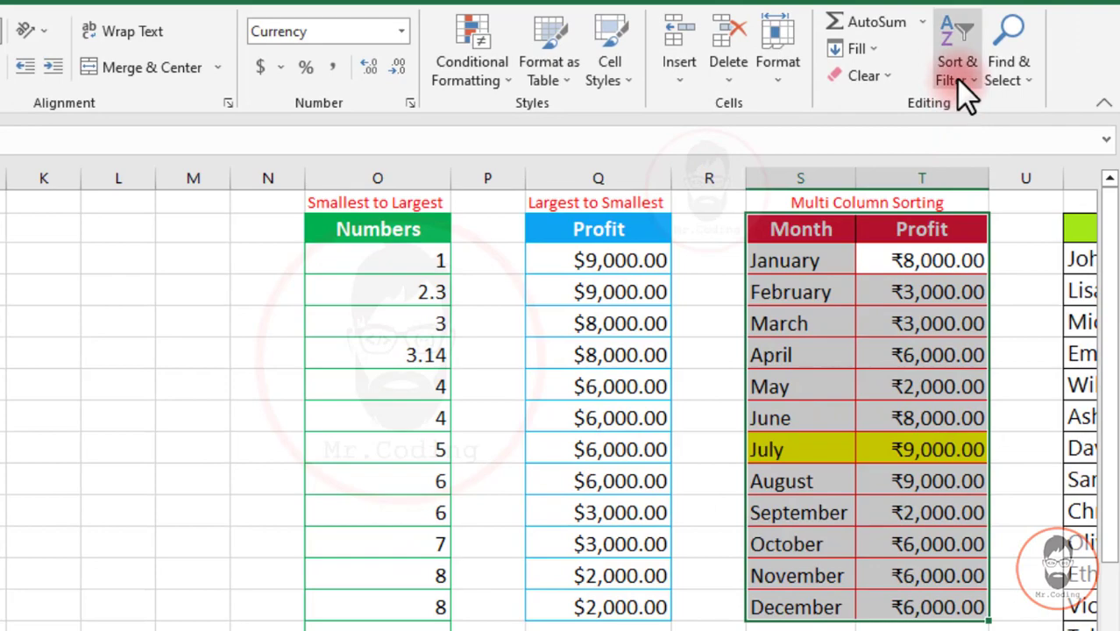
Sort only the rupee Profit values in column T from largest to smallest, using Continue with the current selection.
{"action": "left_click_drag", "start_coordinate": [920, 261], "coordinate": [929, 609]}
{"action": "left_click", "coordinate": [957, 69]}
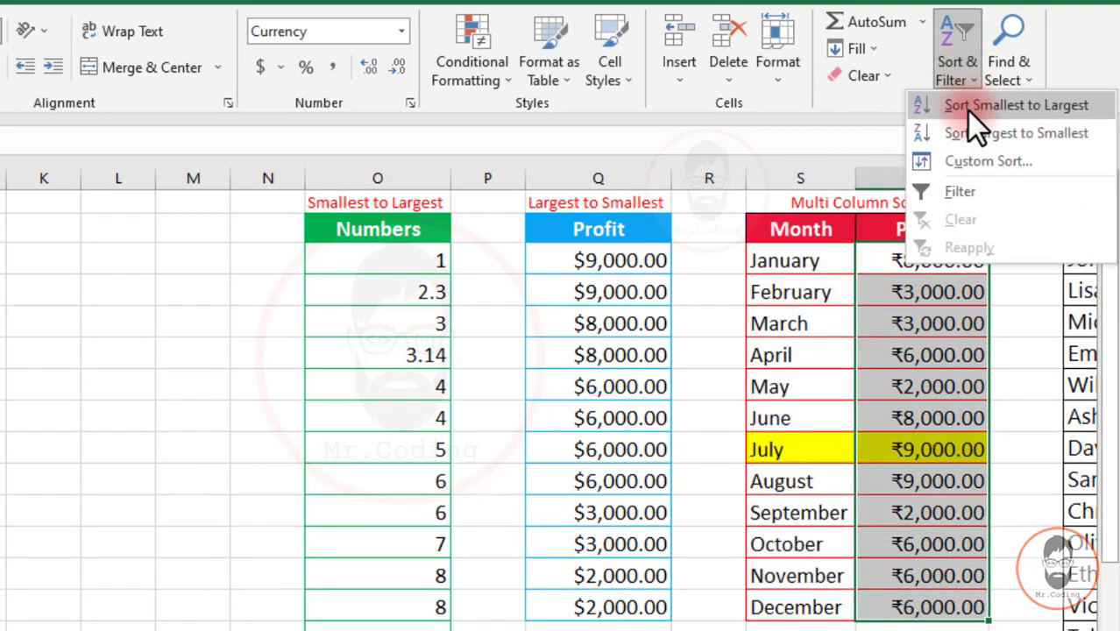
{"action": "left_click", "coordinate": [969, 131]}
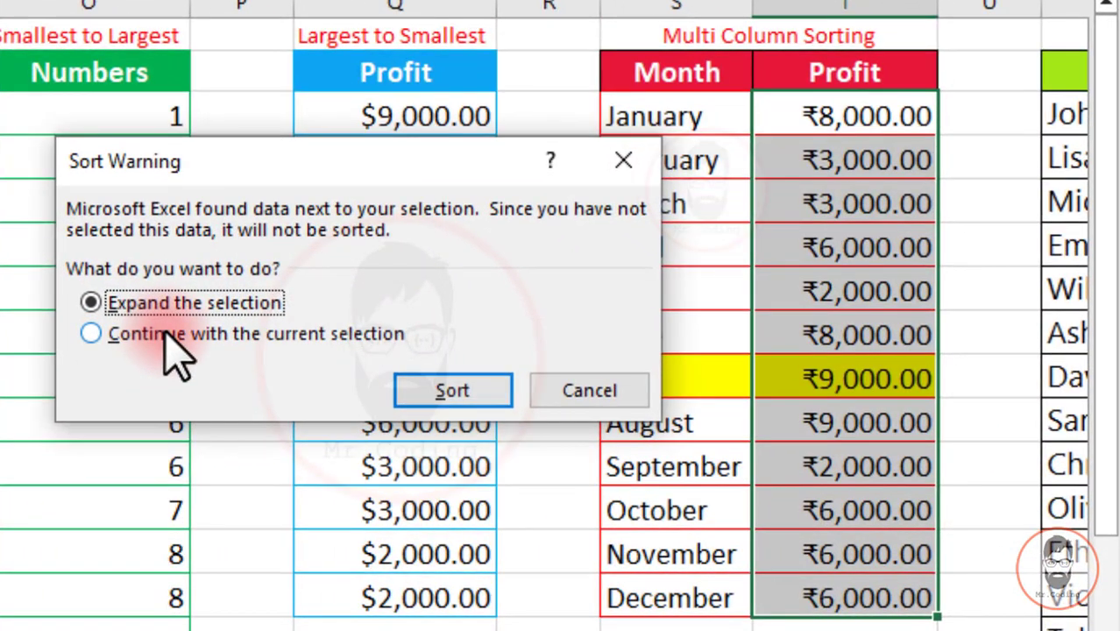
{"action": "left_click", "coordinate": [234, 352]}
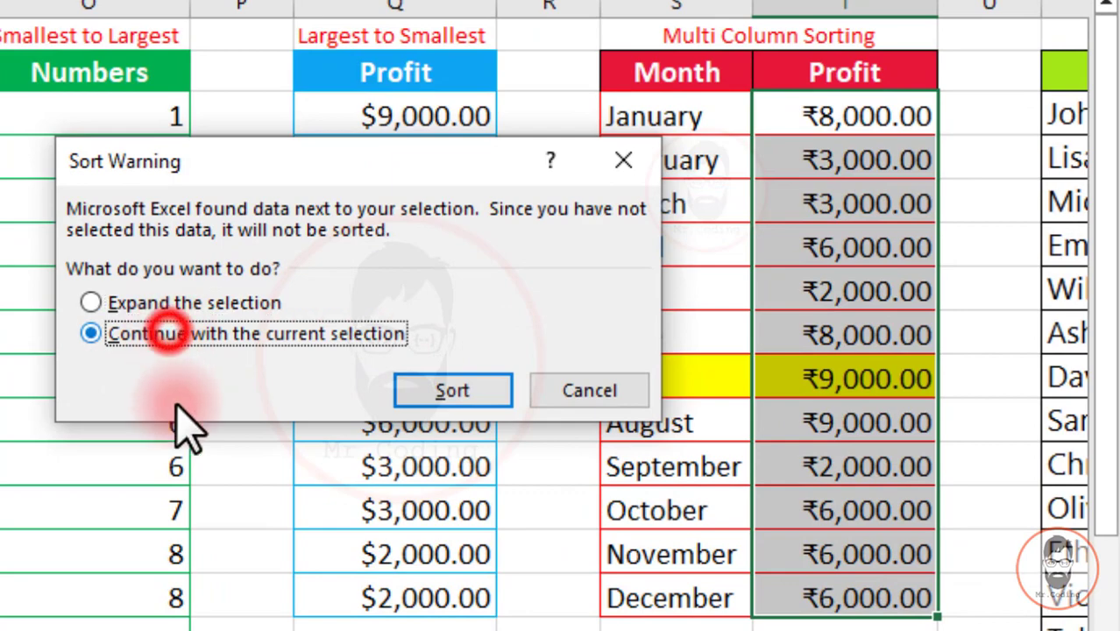
{"action": "left_click", "coordinate": [440, 395]}
{"action": "left_click", "coordinate": [884, 501]}
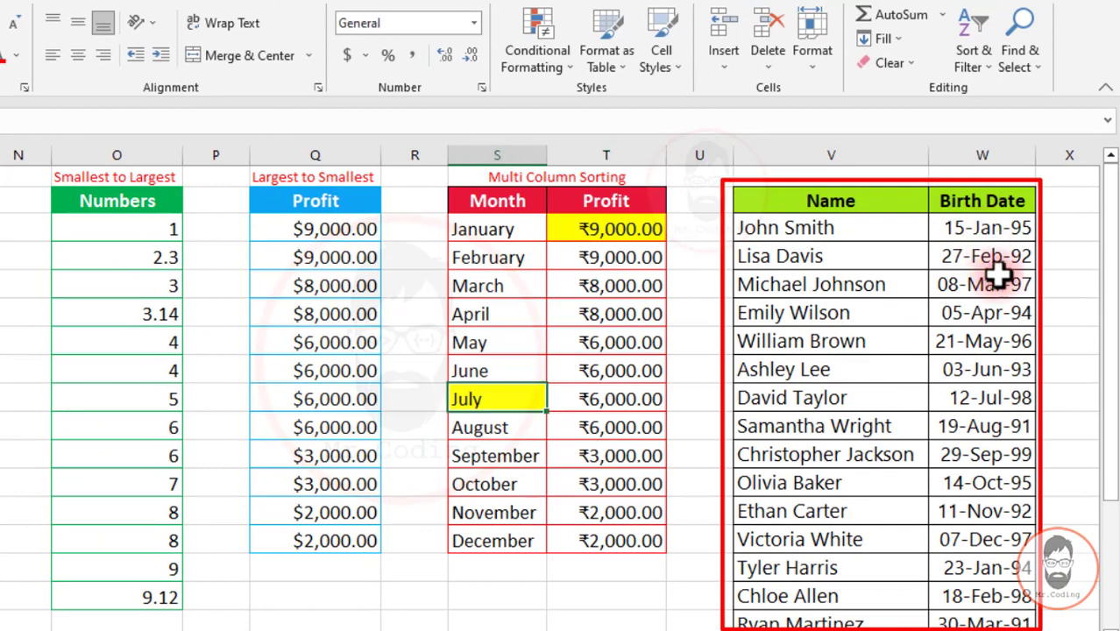
Highlight the sixth person's row (V8:W8) of the Name and Birth Date table with a yellow fill.
{"action": "left_click", "coordinate": [841, 369]}
{"action": "left_click_drag", "start_coordinate": [916, 369], "coordinate": [945, 365]}
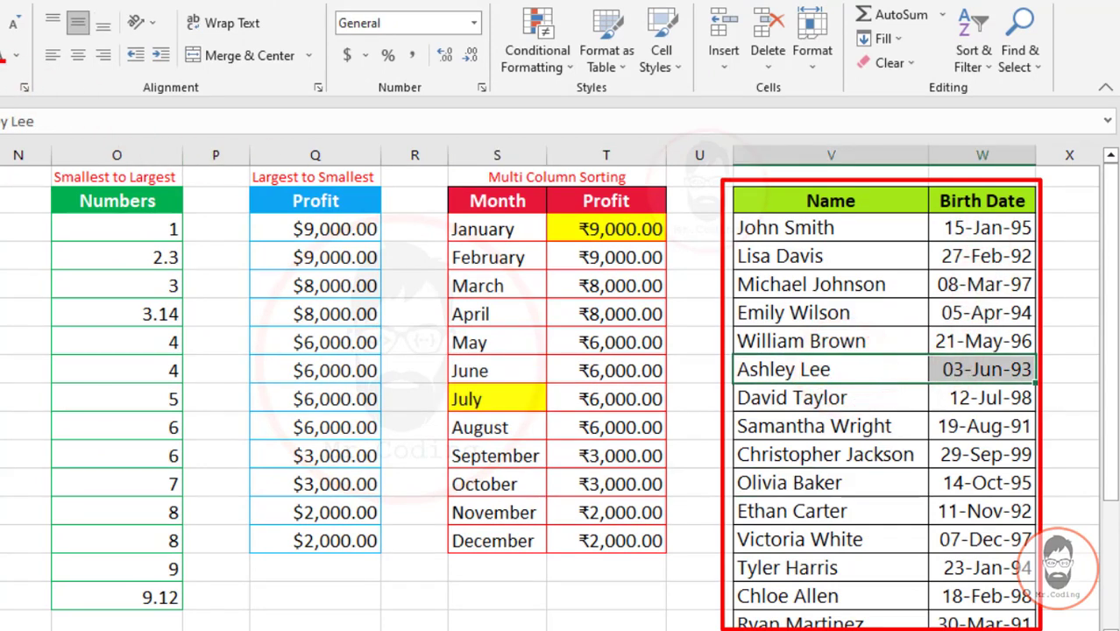
{"action": "left_click", "coordinate": [0, 56]}
{"action": "left_click", "coordinate": [950, 392]}
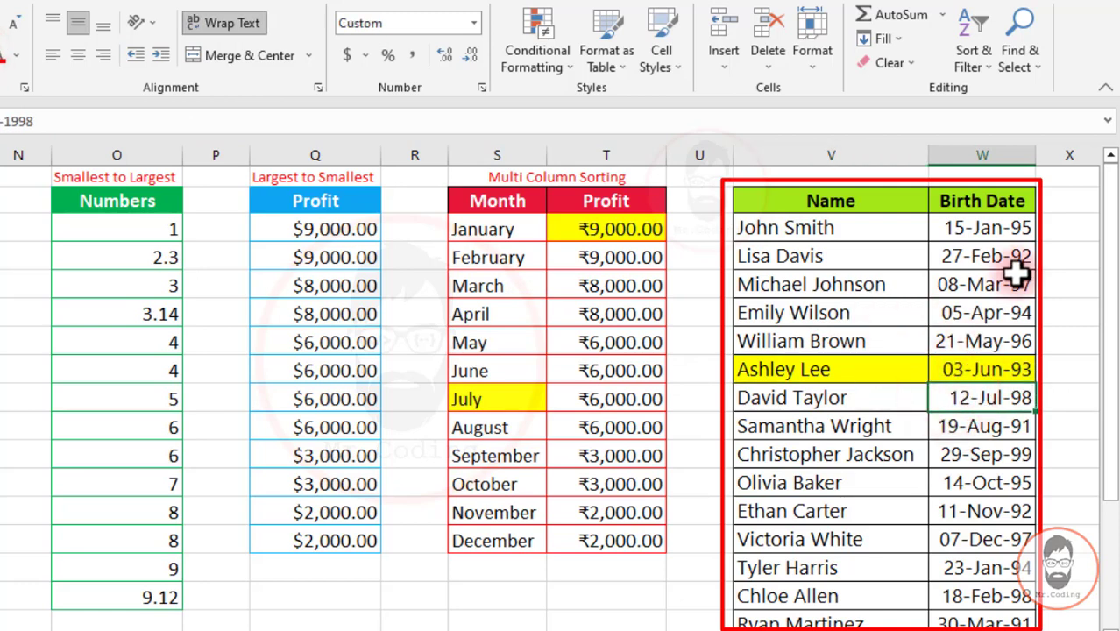
Sort the Name and Birth Date table by birth date from oldest to newest.
{"action": "left_click", "coordinate": [996, 228]}
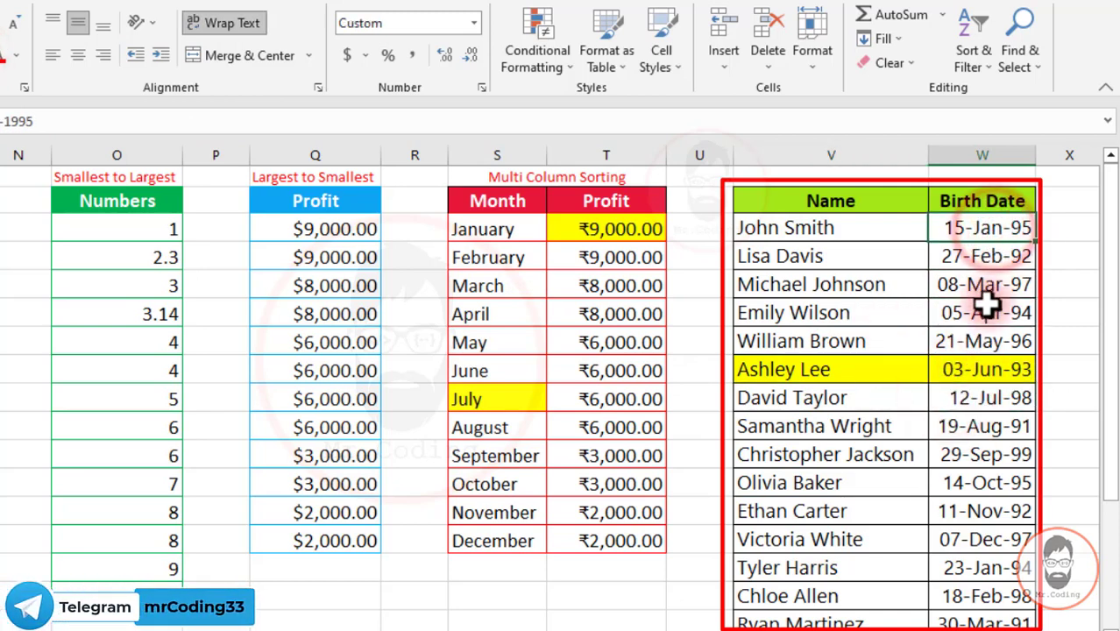
{"action": "left_click", "coordinate": [985, 66]}
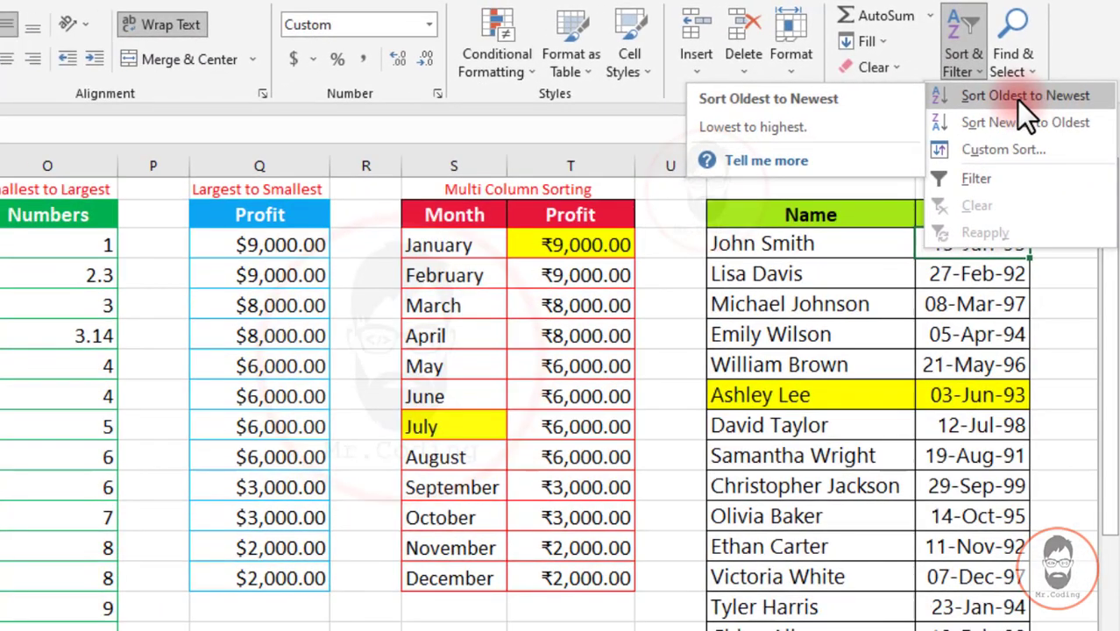
{"action": "left_click", "coordinate": [1017, 99]}
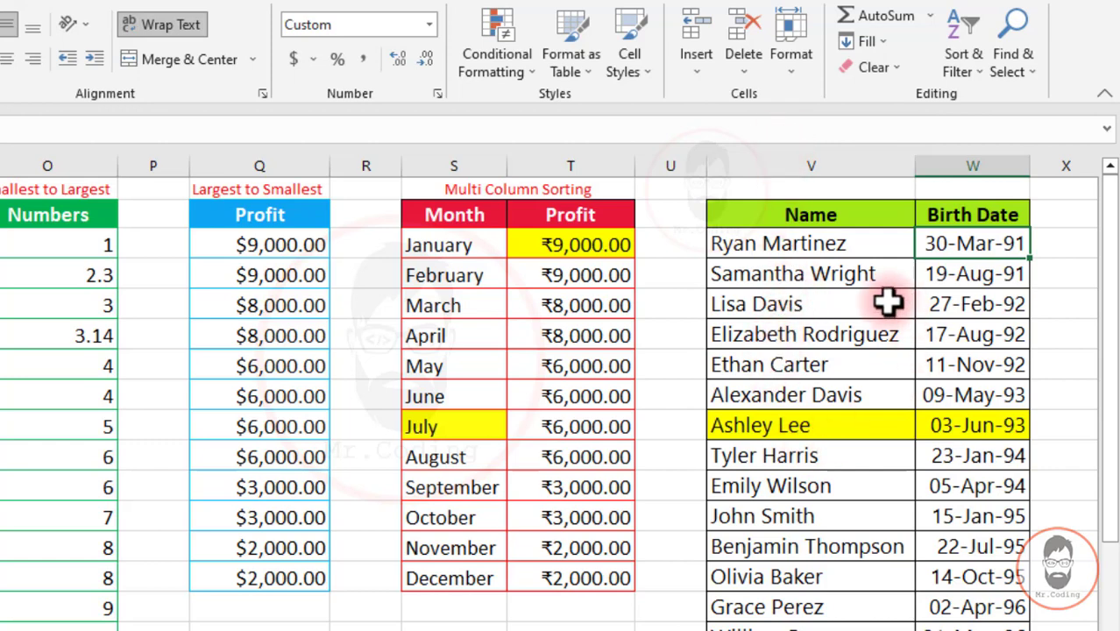
Sort the Name and Birth Date table alphabetically by name from A to Z.
{"action": "left_click", "coordinate": [777, 303]}
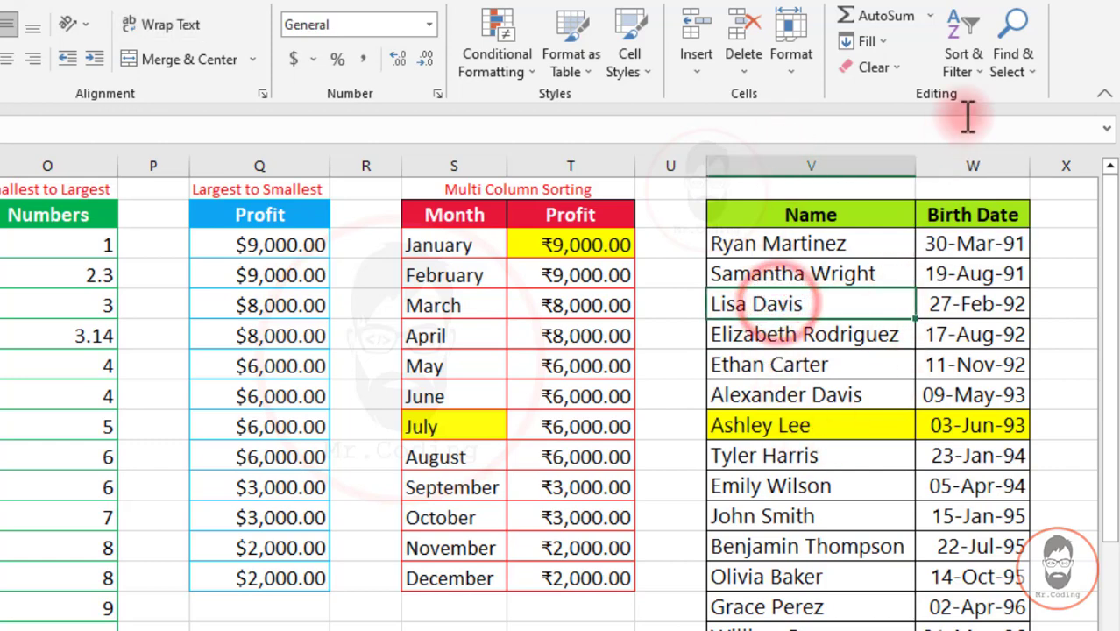
{"action": "left_click", "coordinate": [981, 65]}
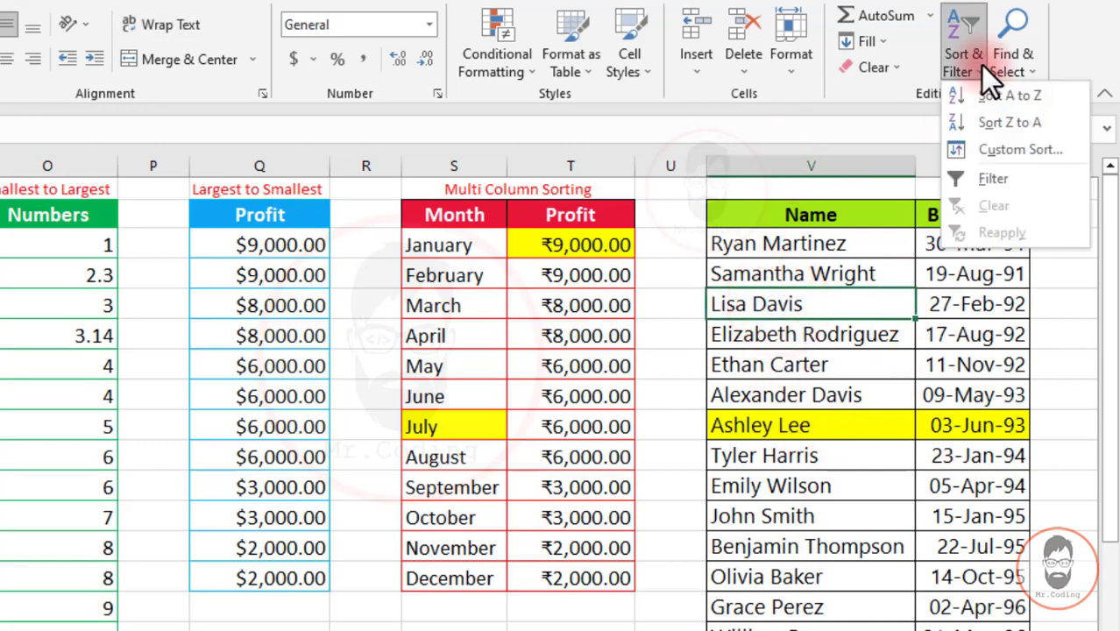
{"action": "left_click", "coordinate": [1038, 97]}
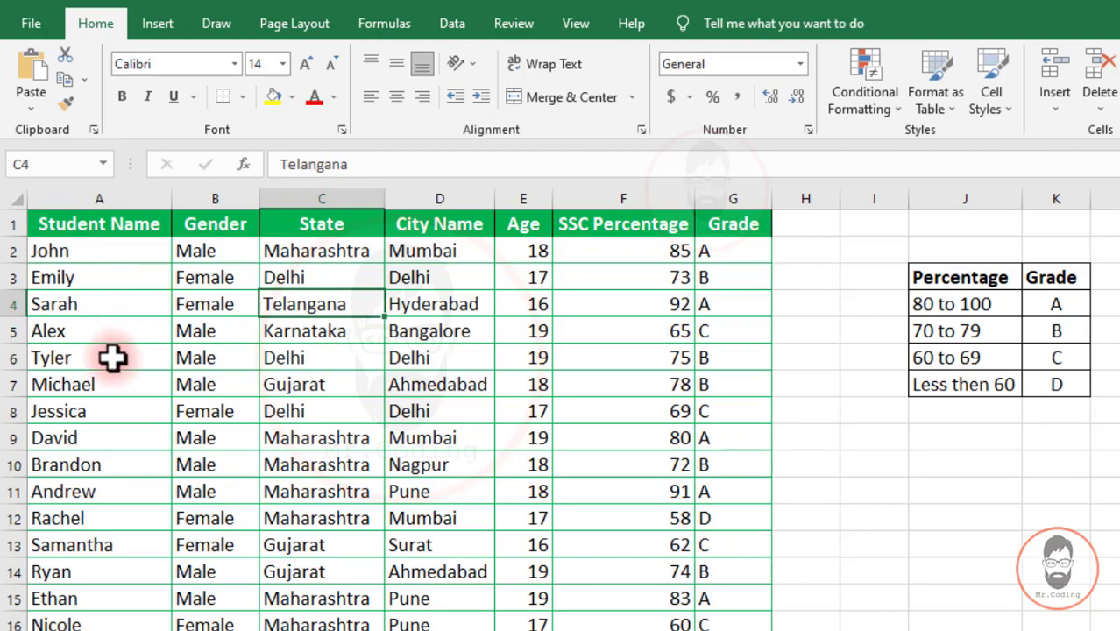
Highlight row 5 of the student table (A5:G5) with a yellow fill.
{"action": "left_click_drag", "start_coordinate": [92, 331], "coordinate": [728, 333]}
{"action": "left_click", "coordinate": [273, 103]}
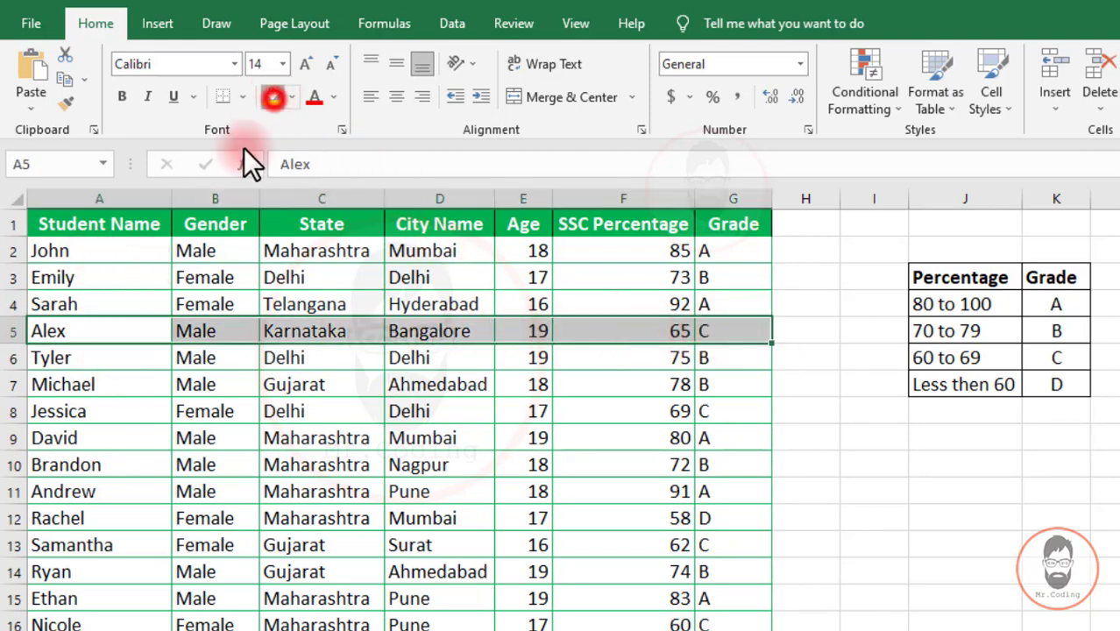
{"action": "left_click", "coordinate": [189, 382]}
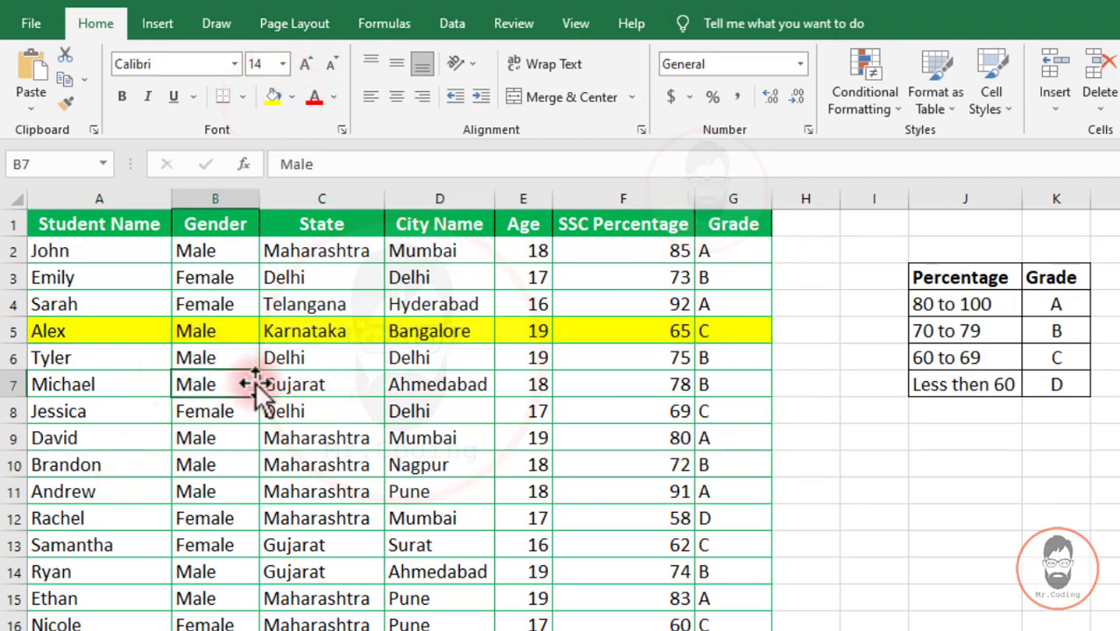
Open a custom sort for the student table and switch the My data has headers option off and back on.
{"action": "left_click", "coordinate": [108, 305]}
{"action": "left_click", "coordinate": [969, 103]}
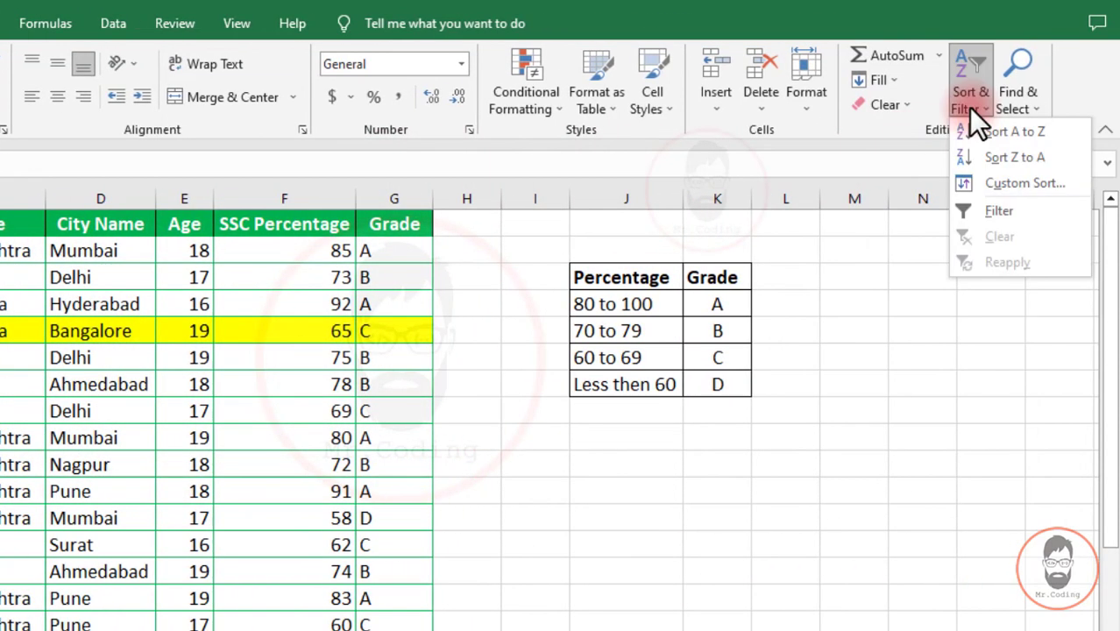
{"action": "left_click", "coordinate": [1017, 185]}
{"action": "left_click_drag", "start_coordinate": [533, 275], "coordinate": [393, 285]}
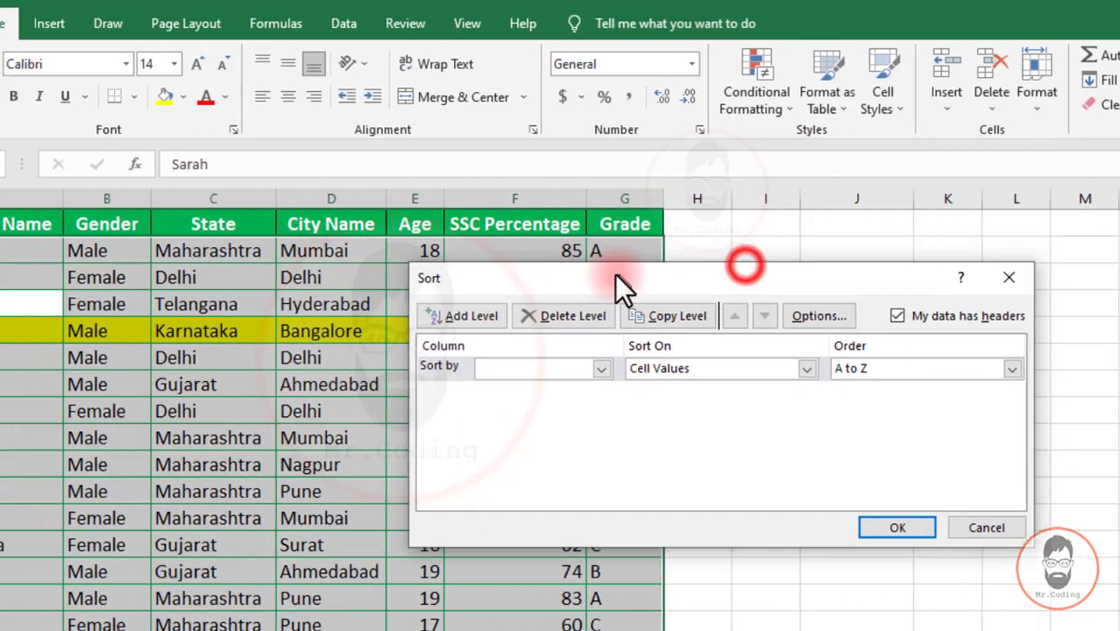
{"action": "left_click_drag", "start_coordinate": [615, 274], "coordinate": [597, 276]}
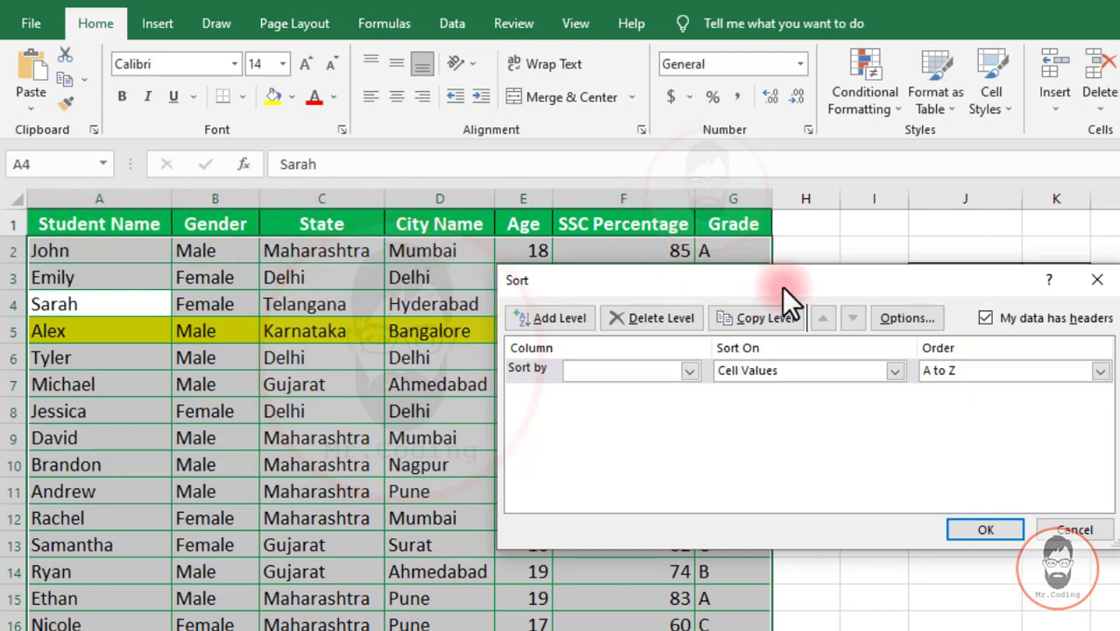
{"action": "left_click", "coordinate": [985, 318]}
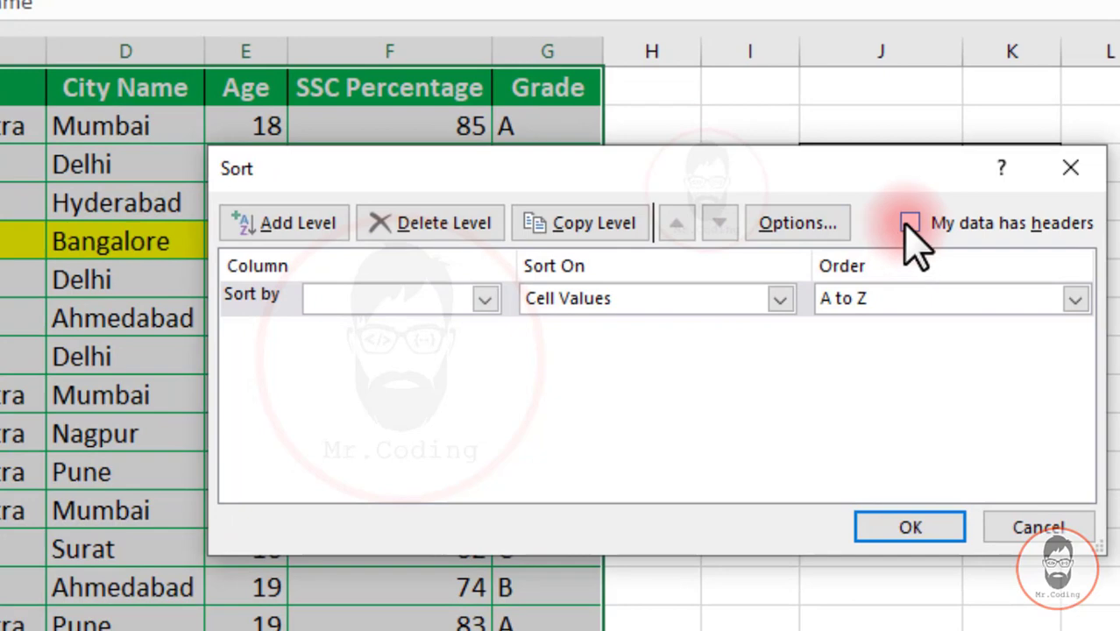
{"action": "left_click", "coordinate": [908, 223]}
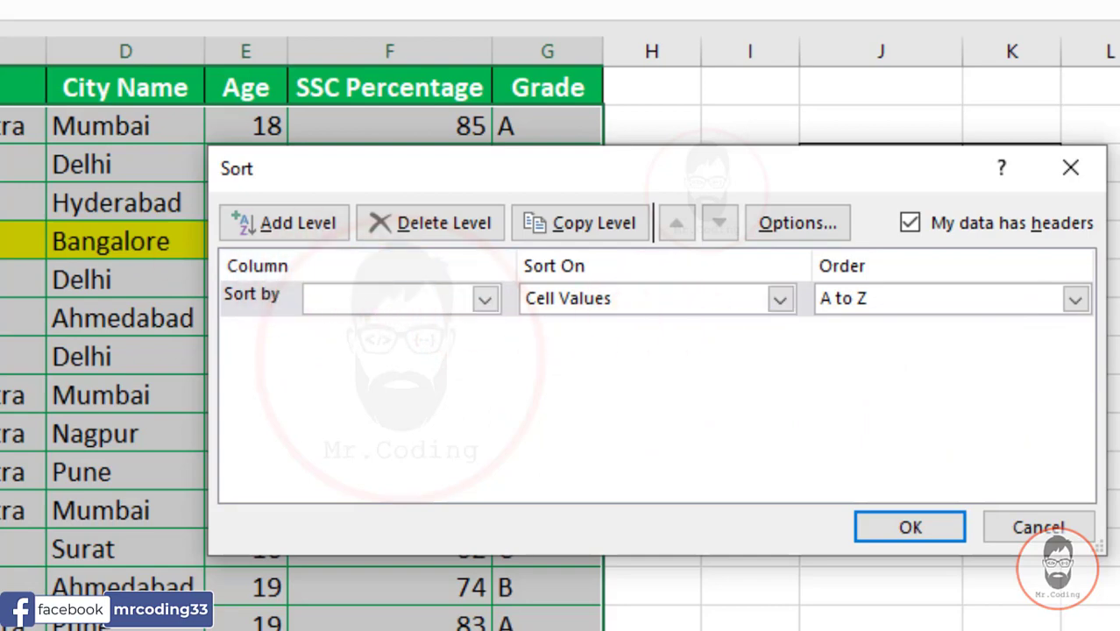
Sort the student table by Student Name on Cell Values in A to Z order.
{"action": "left_click", "coordinate": [485, 298]}
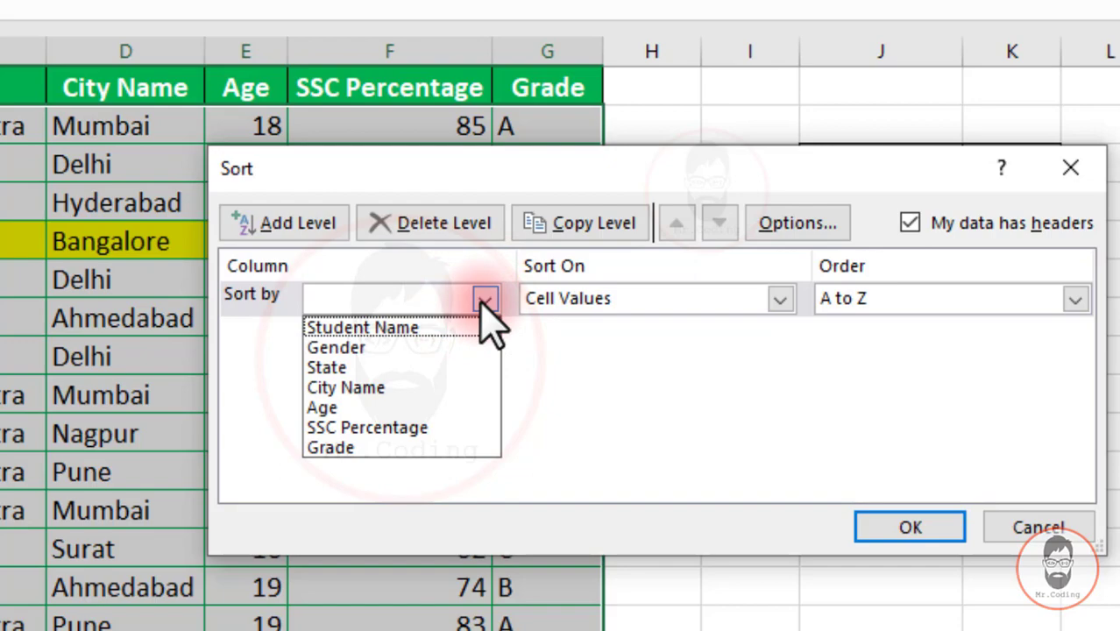
{"action": "left_click", "coordinate": [428, 331]}
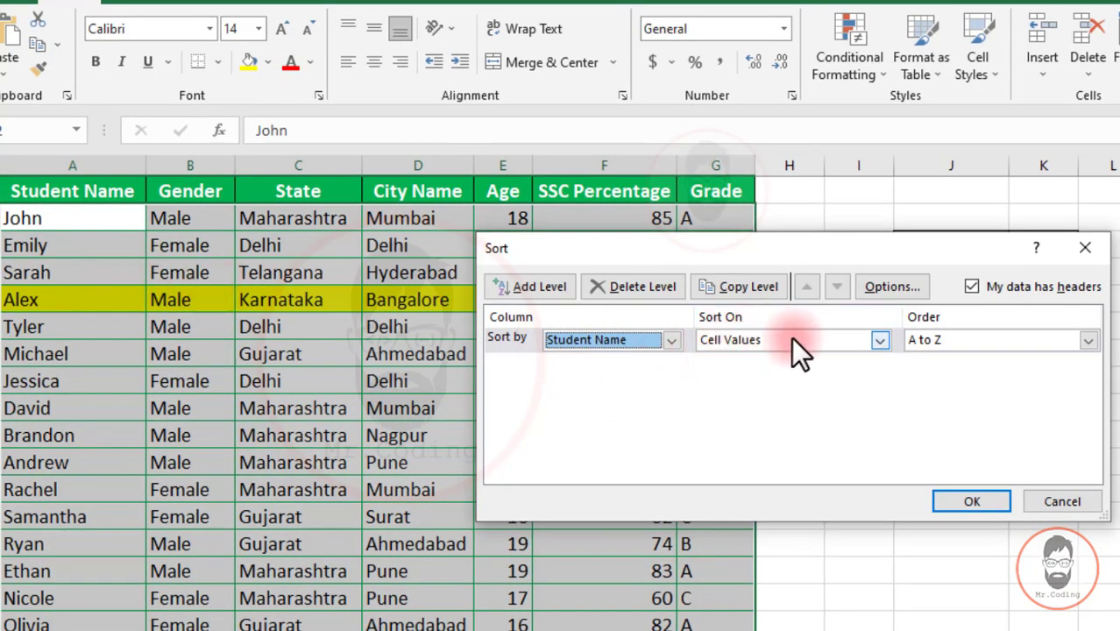
{"action": "left_click", "coordinate": [879, 340]}
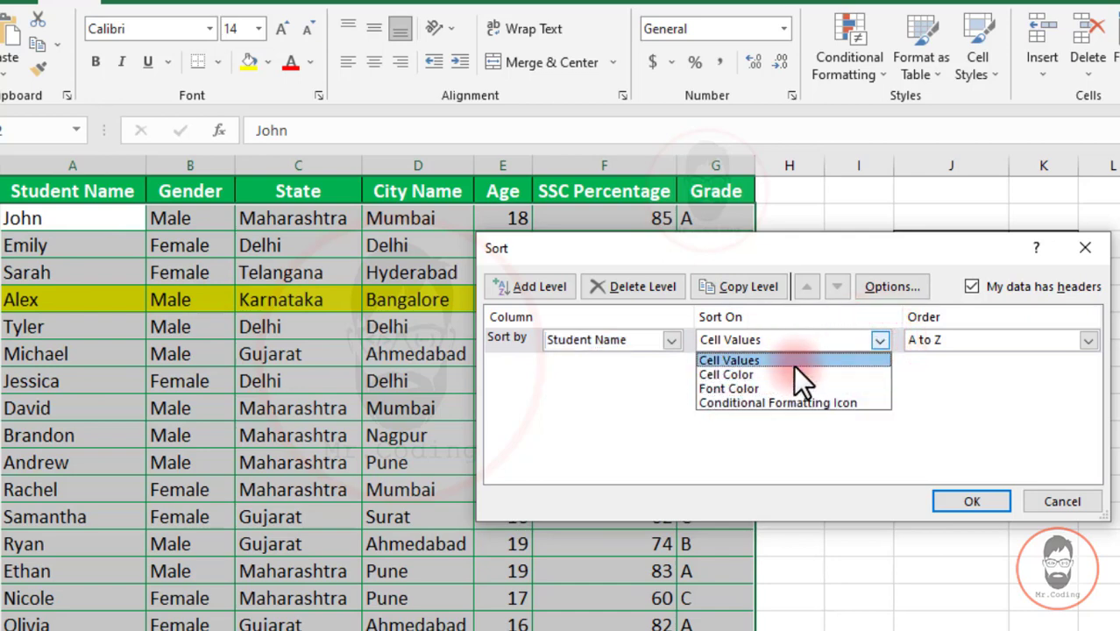
{"action": "left_click", "coordinate": [768, 358]}
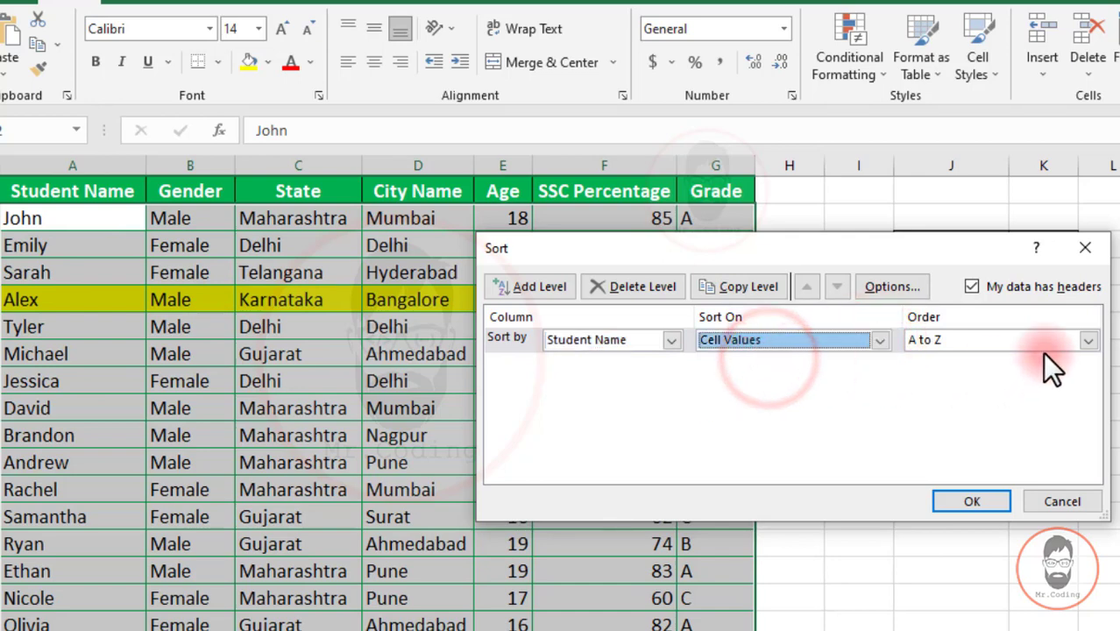
{"action": "left_click", "coordinate": [1087, 340]}
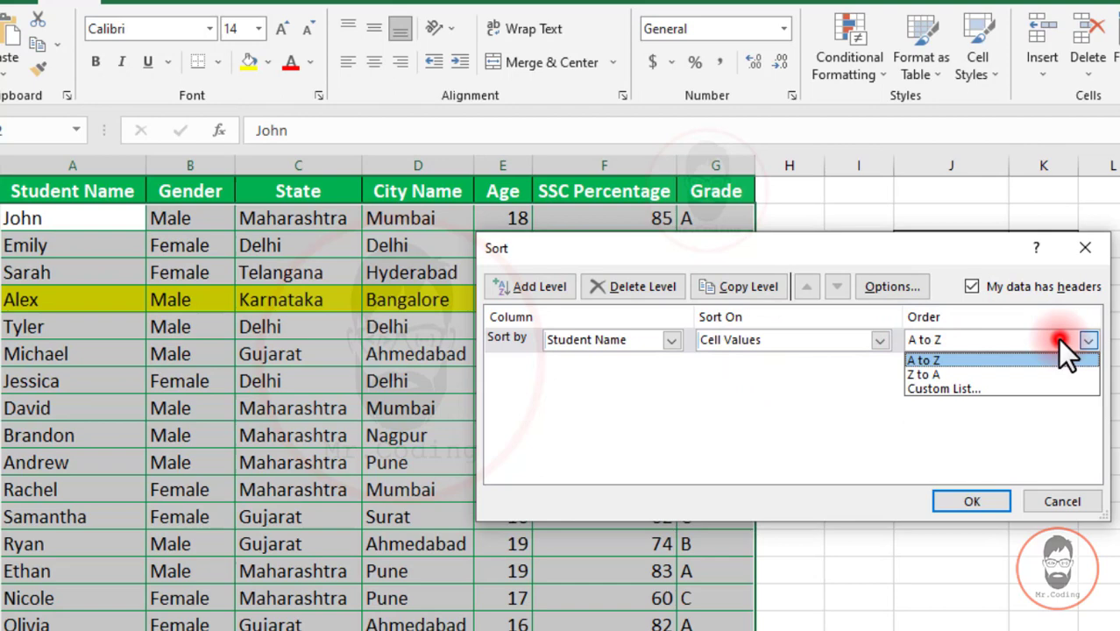
{"action": "left_click", "coordinate": [929, 361]}
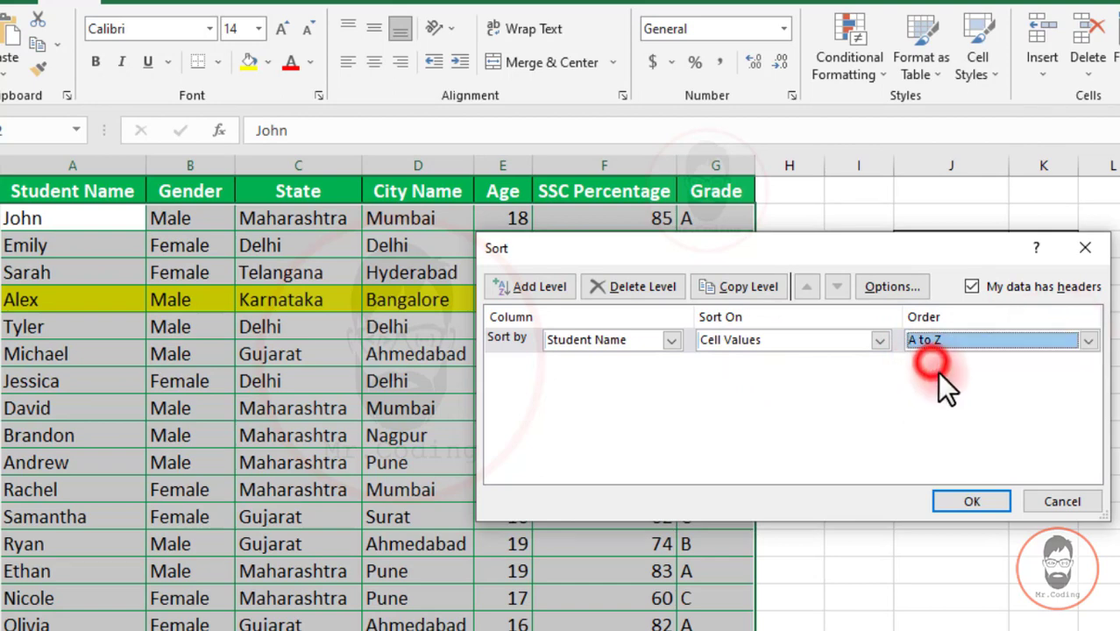
{"action": "left_click", "coordinate": [961, 502]}
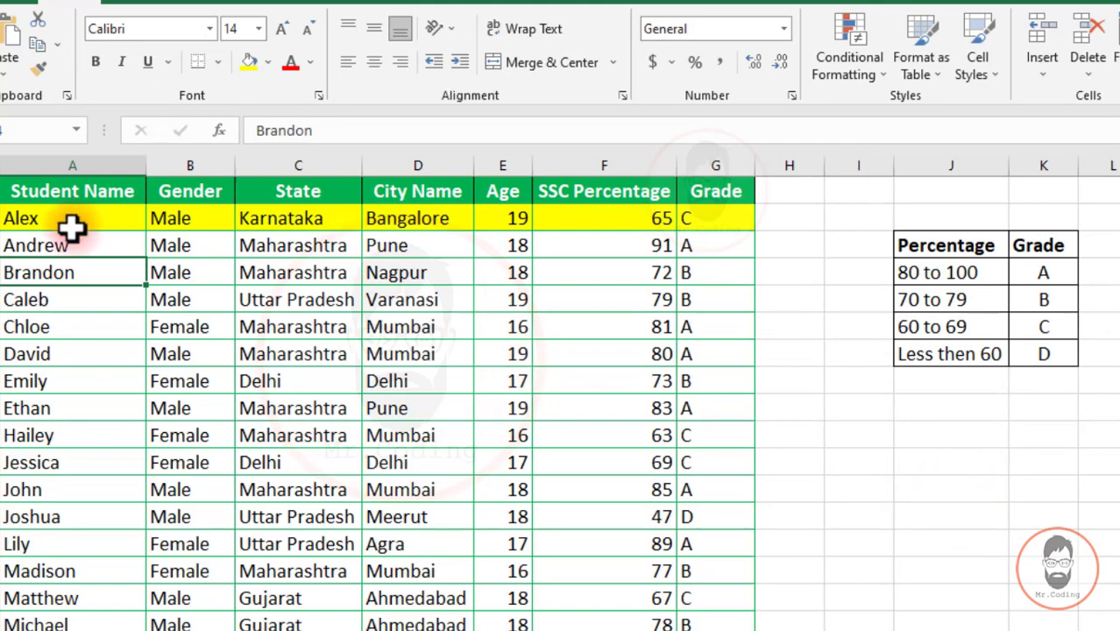
Review the sorted student list down to its last row and undo the Student Name sort.
{"action": "scroll", "coordinate": [68, 293], "scroll_direction": "down", "scroll_amount": 4}
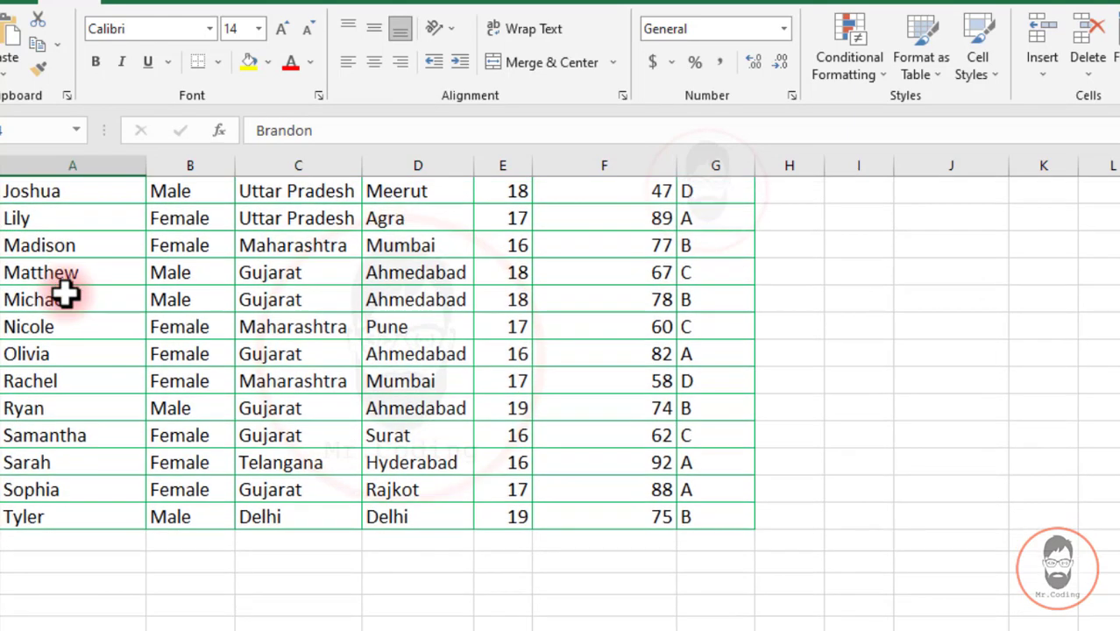
{"action": "scroll", "coordinate": [68, 293], "scroll_direction": "up", "scroll_amount": 4}
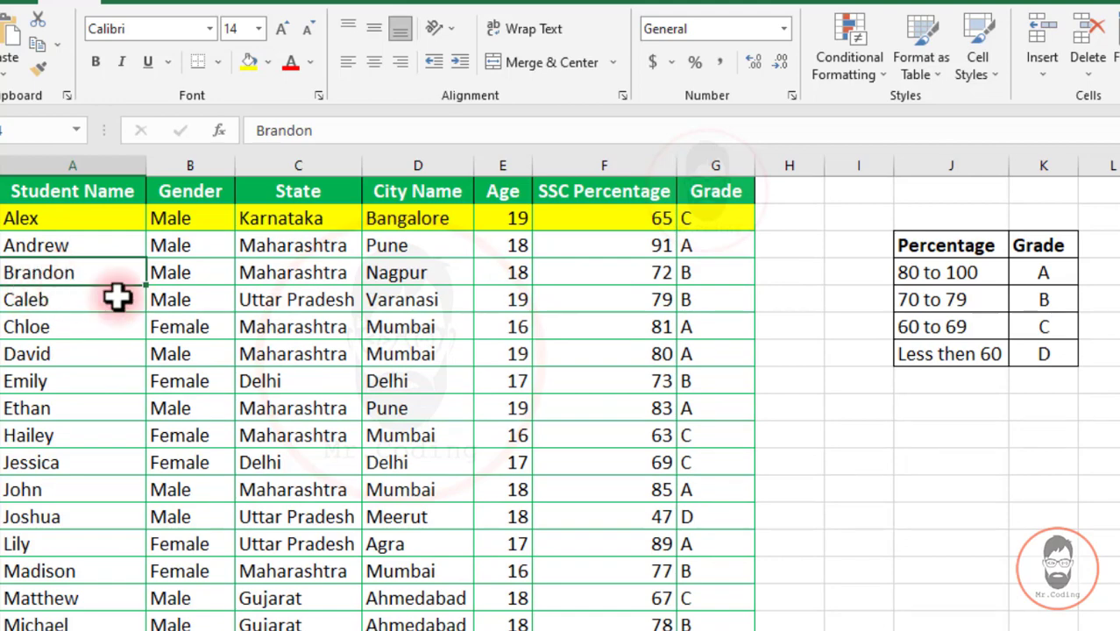
{"action": "key", "text": "ctrl+z"}
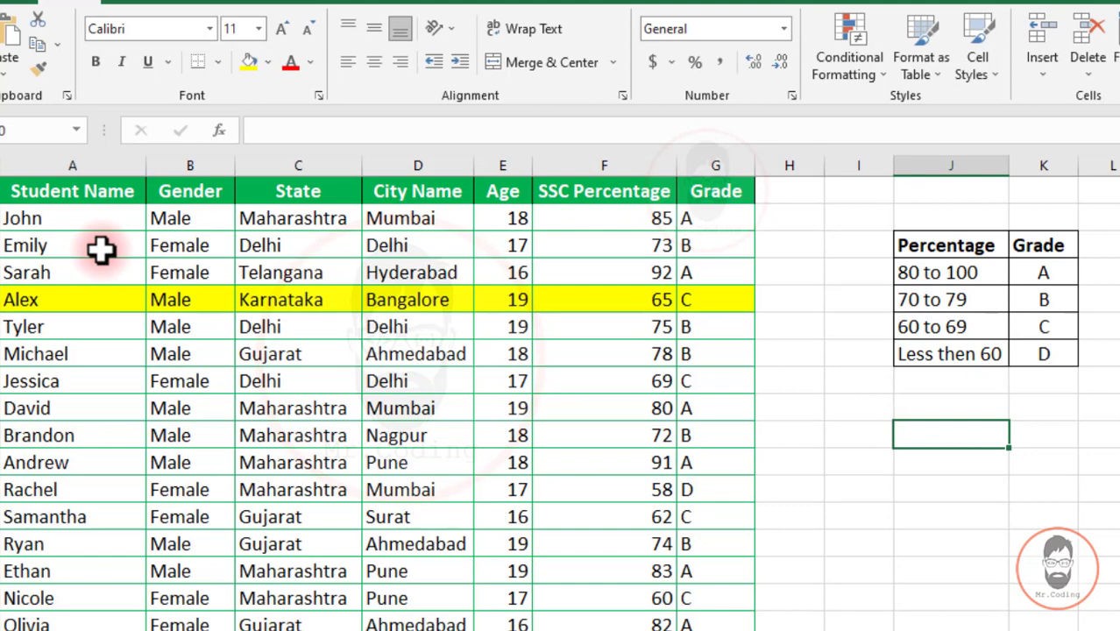
Paste the text box reading "Gender main Sorting within that Names should be in Alphabetic order" and place it below the Percentage and Grade key.
{"action": "key", "text": "ctrl+v"}
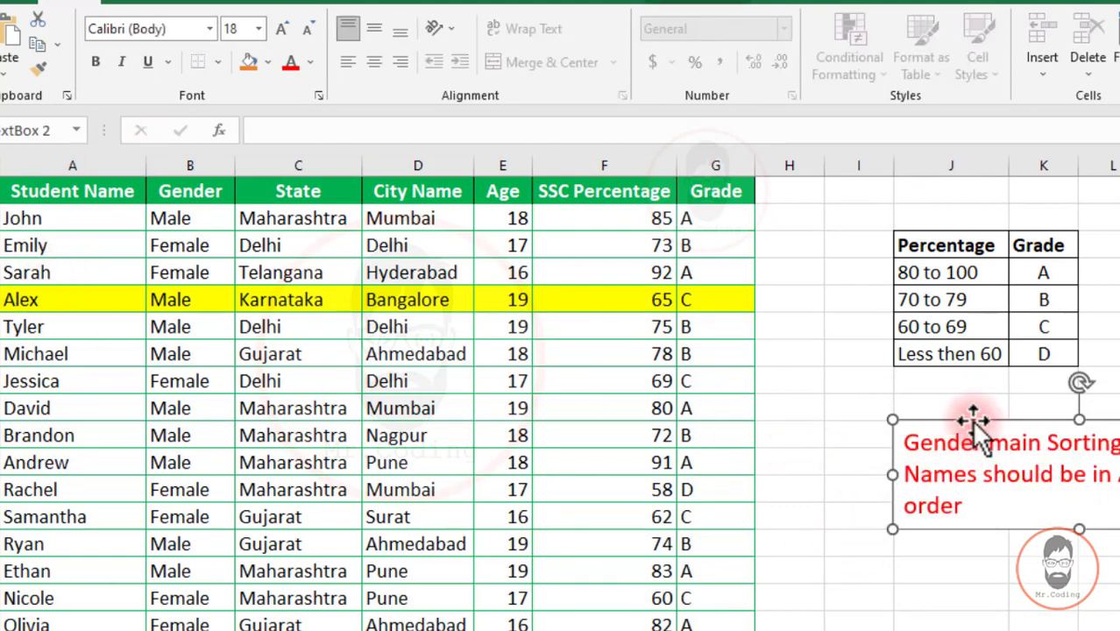
{"action": "left_click_drag", "start_coordinate": [962, 418], "coordinate": [957, 397]}
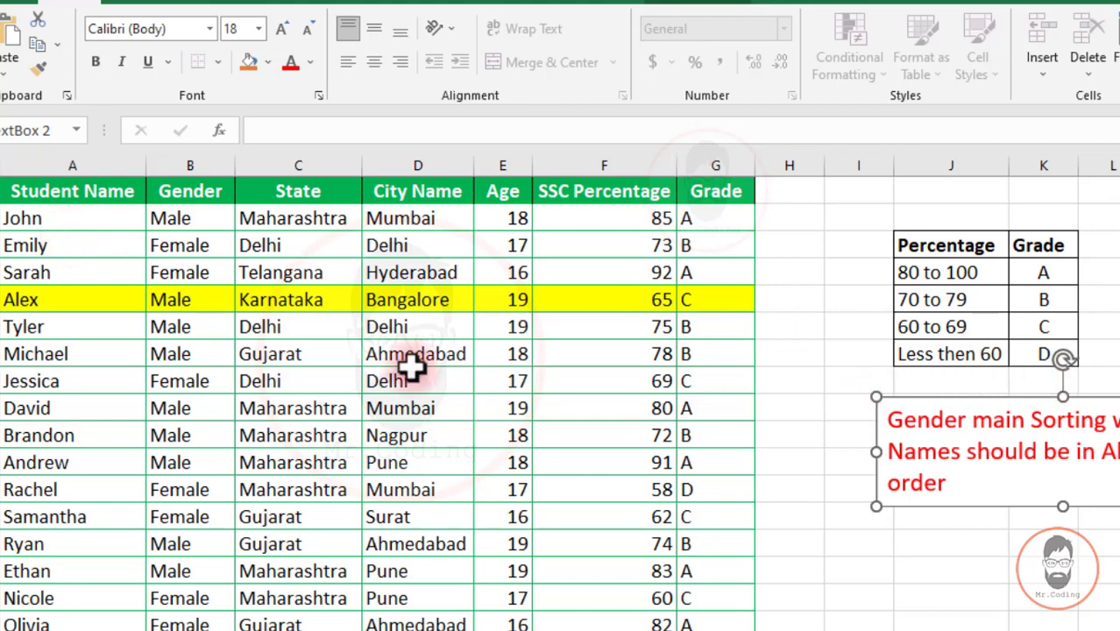
Start a custom sort of the student table with Gender as the first sort column.
{"action": "left_click", "coordinate": [186, 271]}
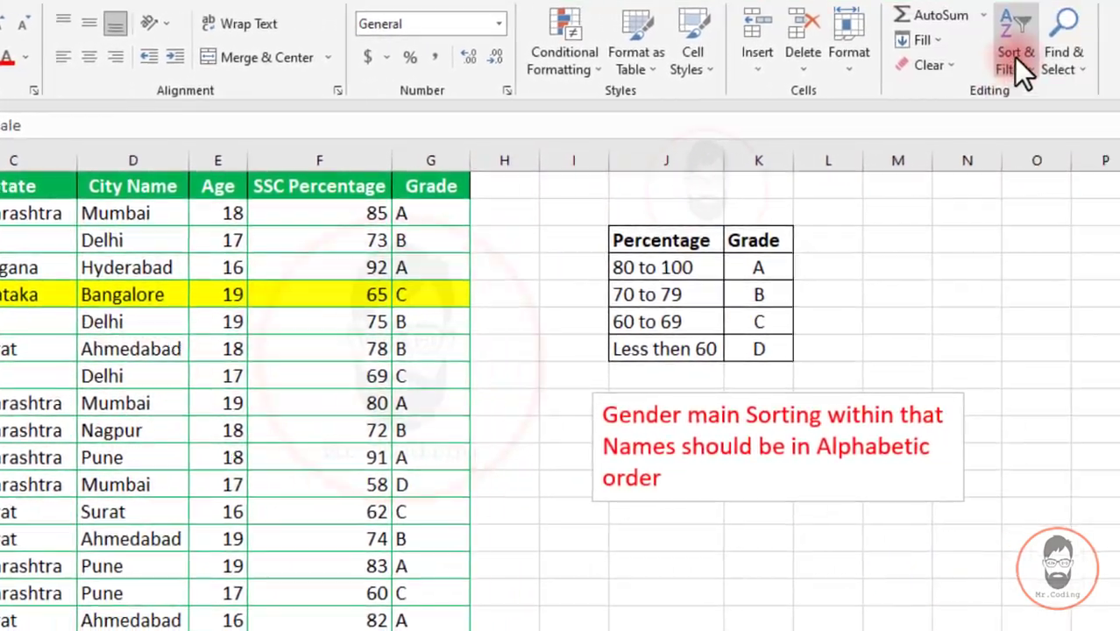
{"action": "left_click", "coordinate": [1013, 57]}
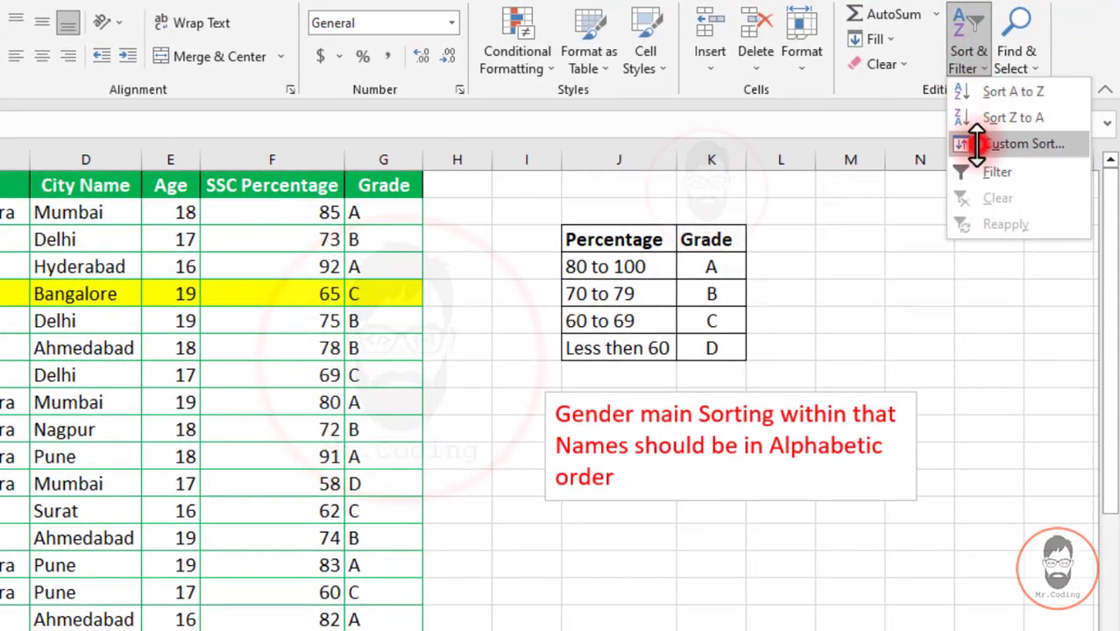
{"action": "left_click", "coordinate": [975, 144]}
{"action": "left_click_drag", "start_coordinate": [324, 249], "coordinate": [278, 269]}
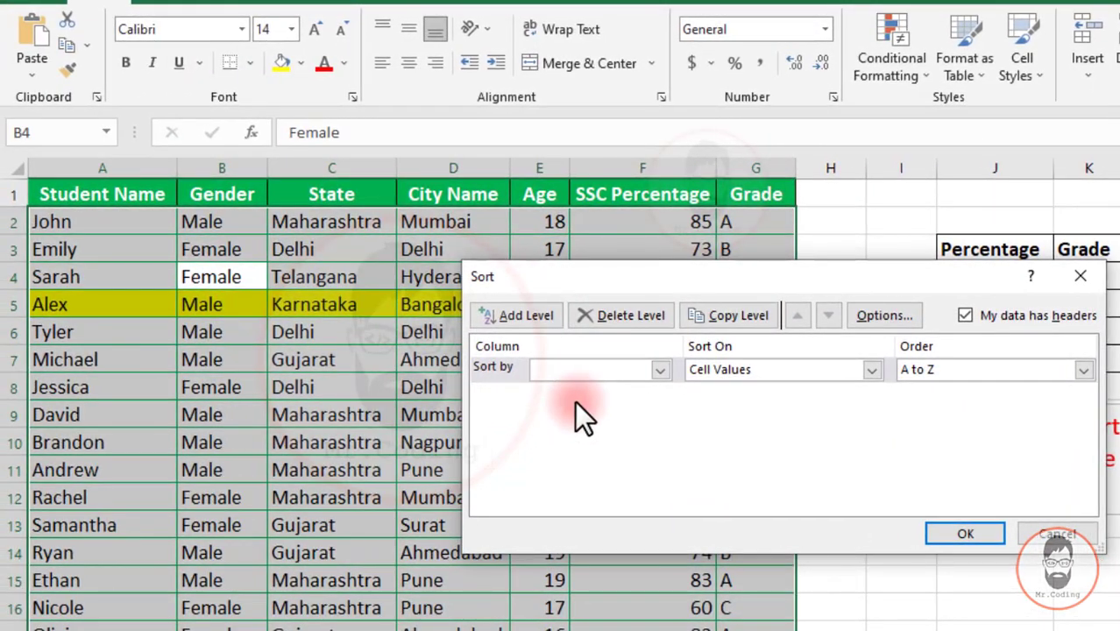
{"action": "left_click", "coordinate": [659, 369]}
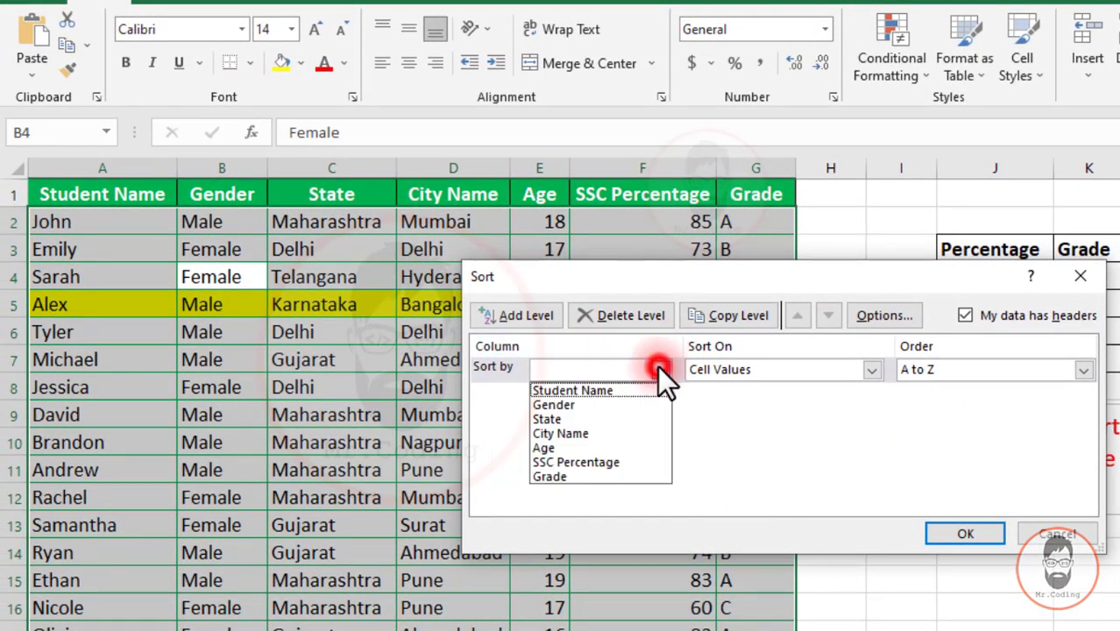
{"action": "left_click", "coordinate": [568, 403]}
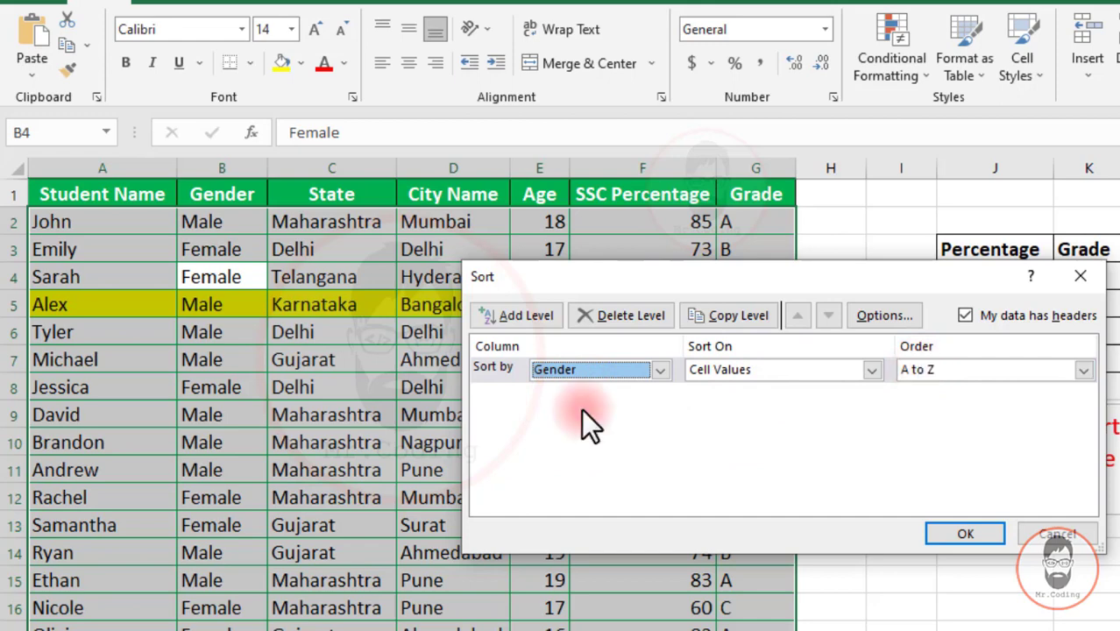
Add a second sort level by Student Name, Cell Values, A to Z, and apply the two-level sort.
{"action": "left_click", "coordinate": [534, 313]}
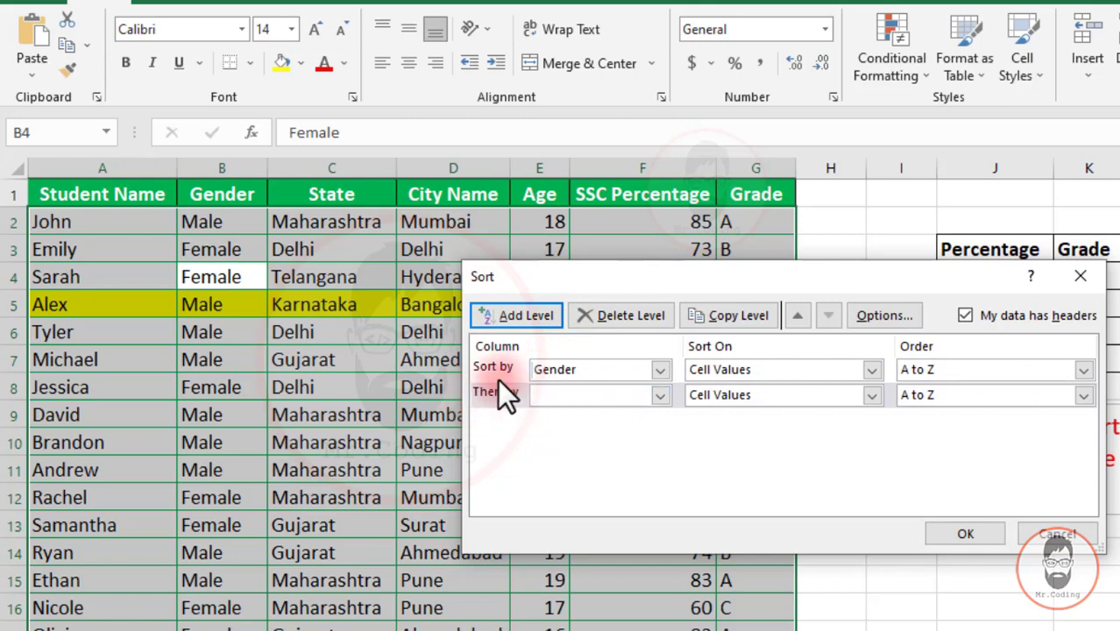
{"action": "left_click", "coordinate": [659, 397]}
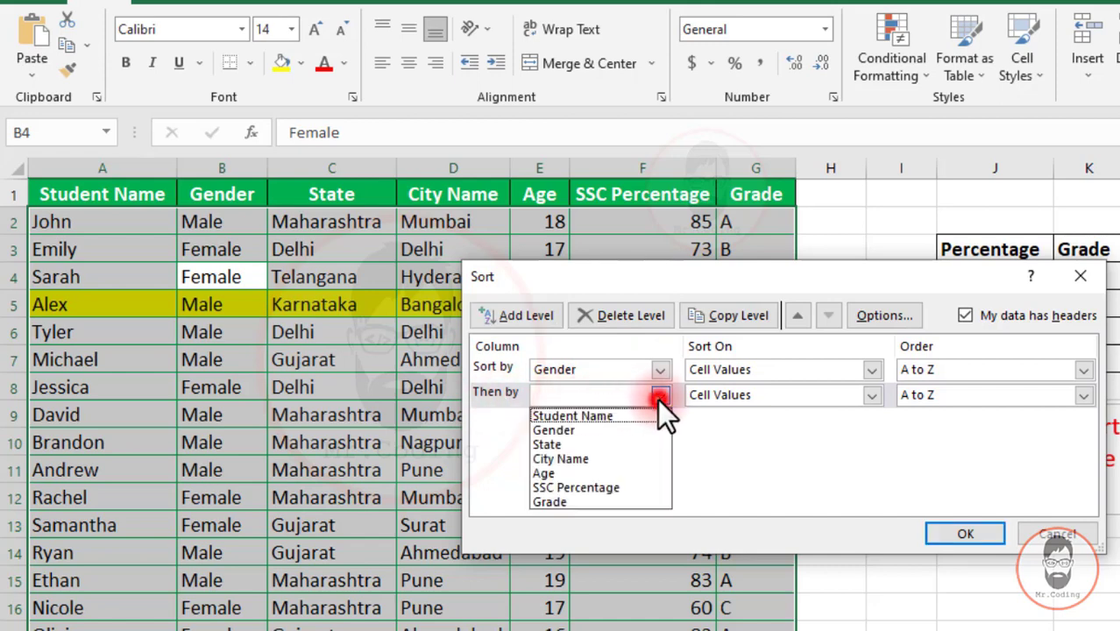
{"action": "left_click", "coordinate": [595, 416]}
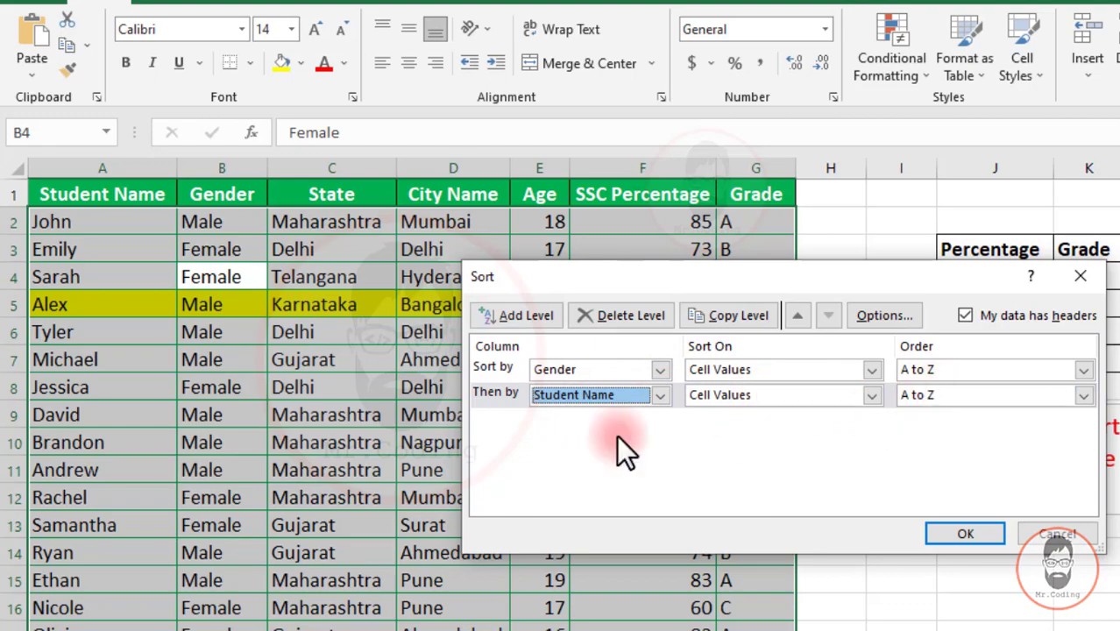
{"action": "left_click", "coordinate": [965, 537]}
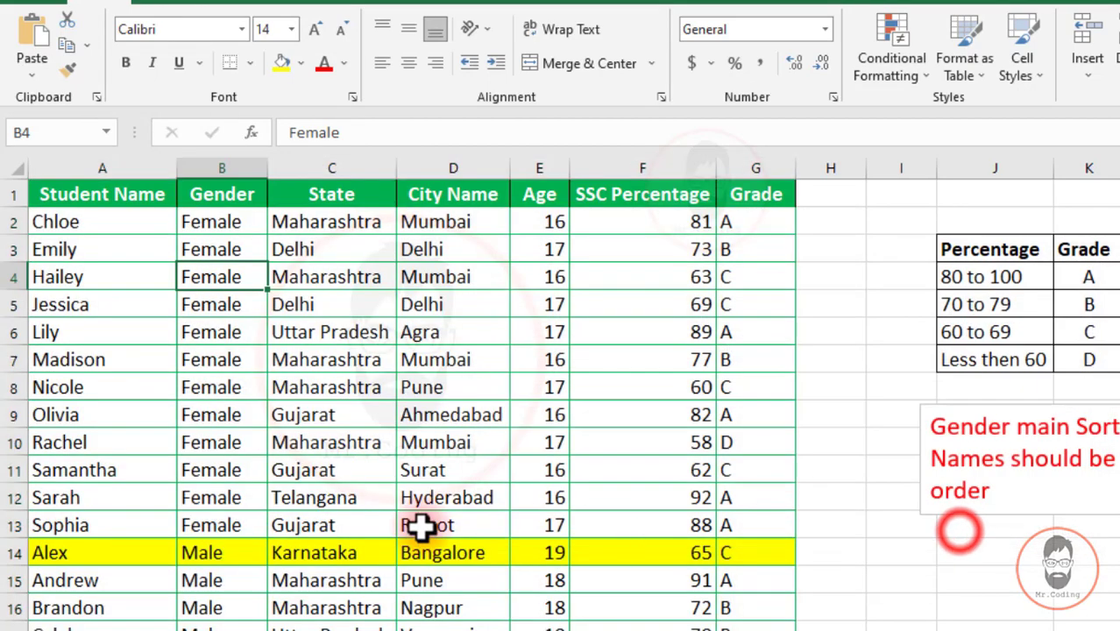
Select the Female entries in the Gender column (B2:B13) and examine how the rows are grouped by gender.
{"action": "left_click_drag", "start_coordinate": [227, 221], "coordinate": [229, 516]}
{"action": "scroll", "coordinate": [229, 515], "scroll_direction": "down", "scroll_amount": 1}
{"action": "scroll", "coordinate": [225, 399], "scroll_direction": "down", "scroll_amount": 1}
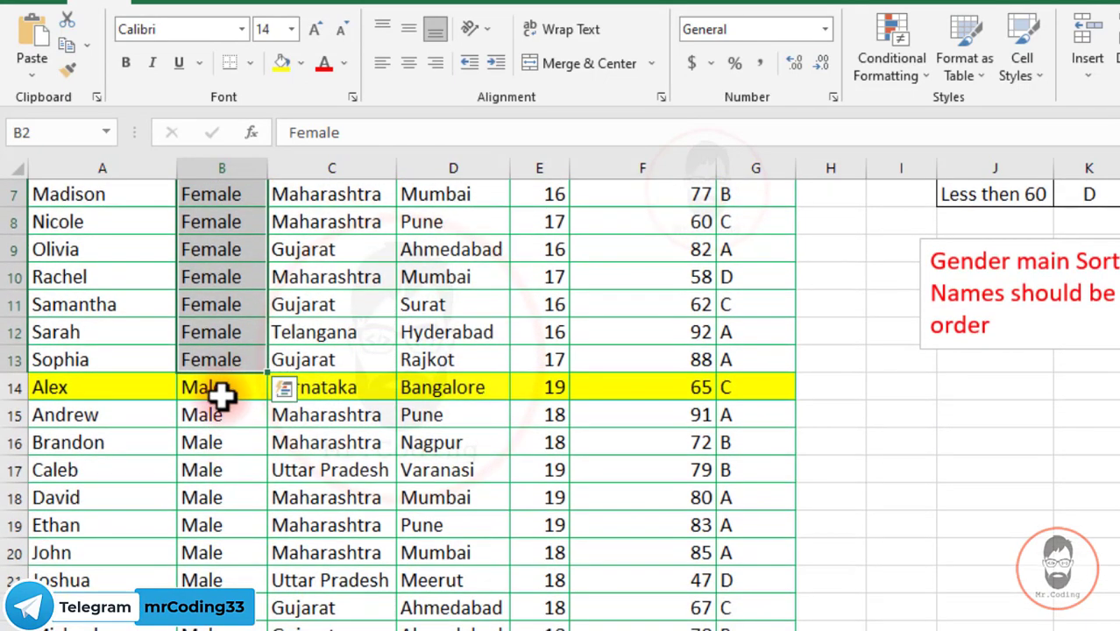
Check the alphabetical order of the student names within each gender and undo the two-level sort.
{"action": "scroll", "coordinate": [220, 392], "scroll_direction": "up", "scroll_amount": 2}
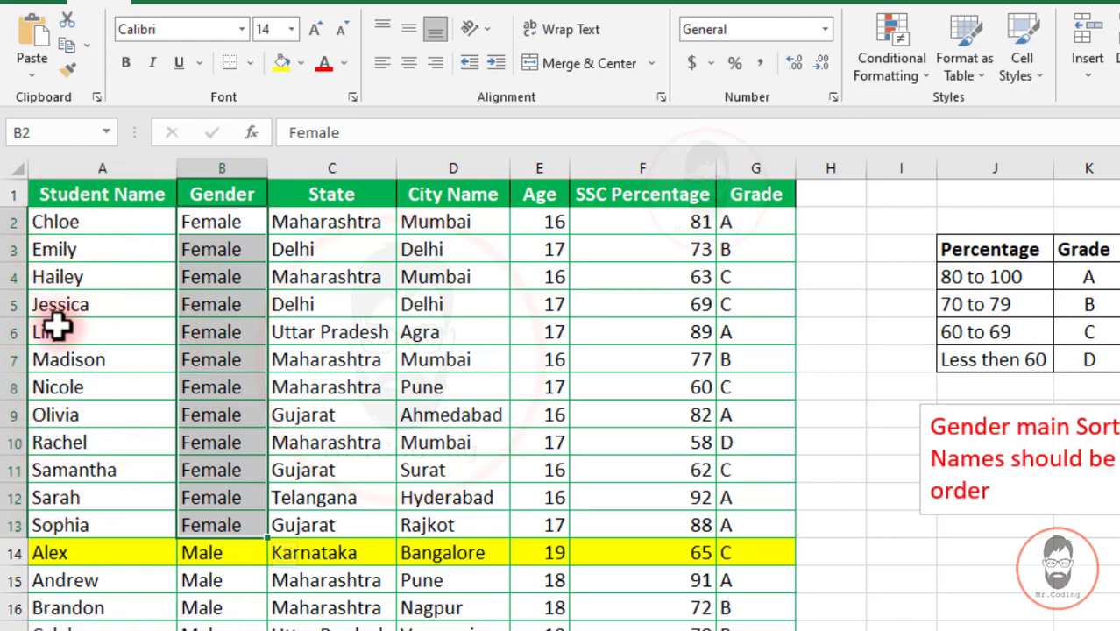
{"action": "scroll", "coordinate": [48, 443], "scroll_direction": "down", "scroll_amount": 3}
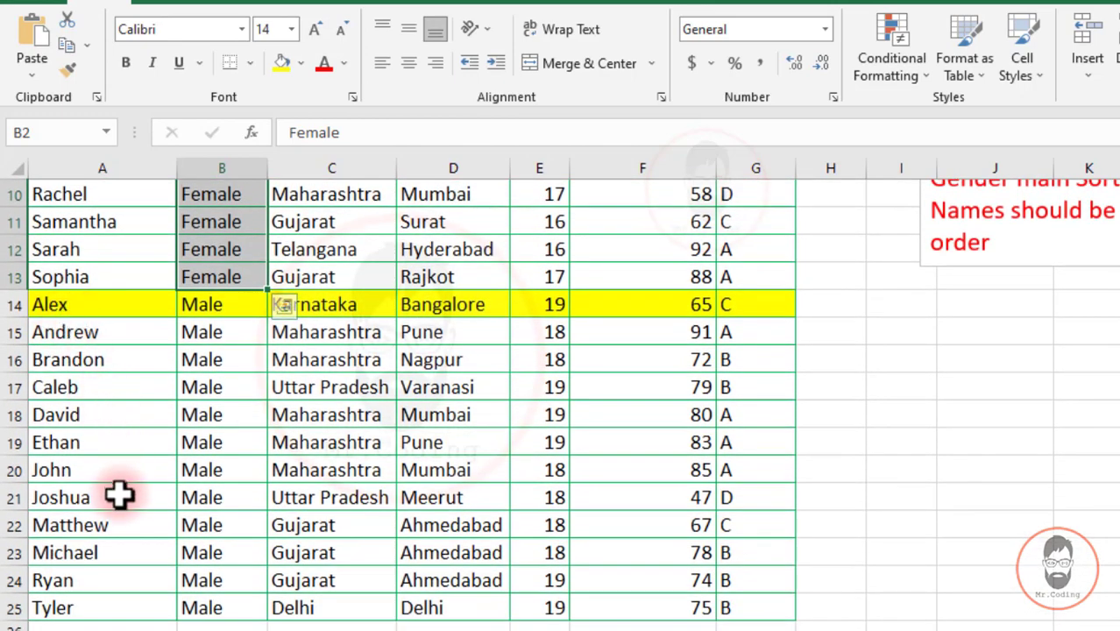
{"action": "scroll", "coordinate": [118, 499], "scroll_direction": "up", "scroll_amount": 3}
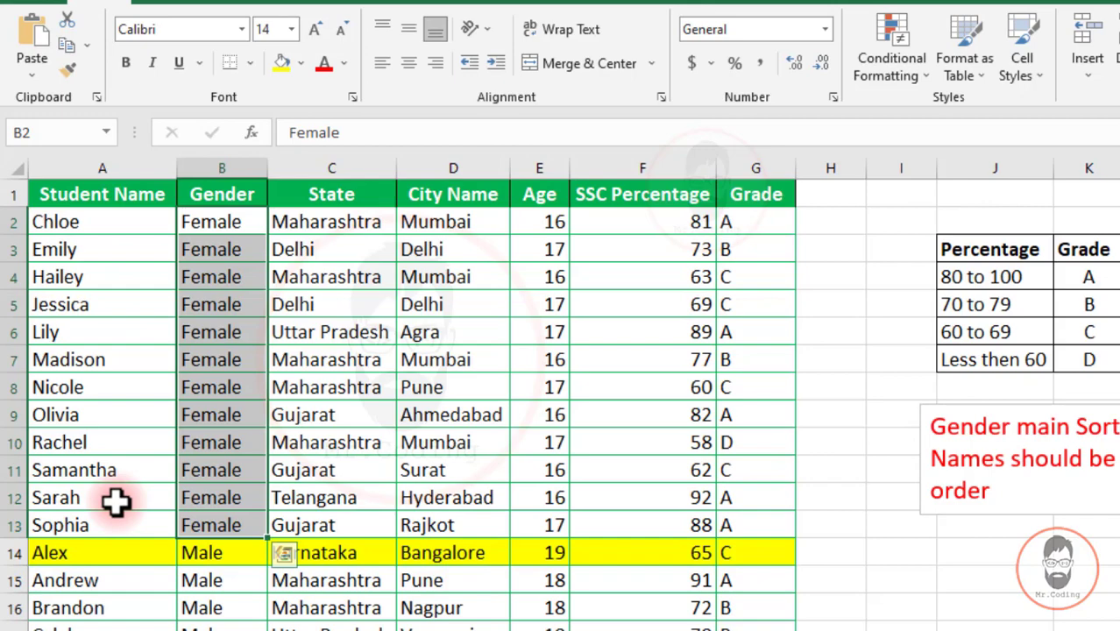
{"action": "key", "text": "ctrl+z"}
Start a custom sort of the student table with Gender as the first level, on Cell Values in Z to A order.
{"action": "left_click", "coordinate": [362, 395]}
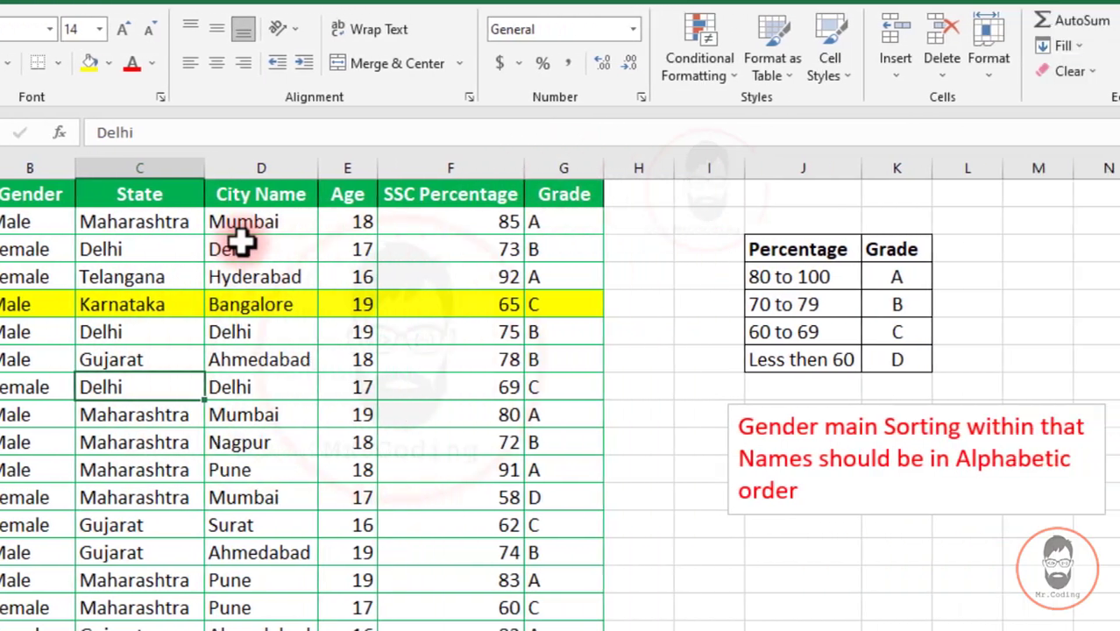
{"action": "left_click", "coordinate": [966, 60]}
{"action": "left_click", "coordinate": [980, 150]}
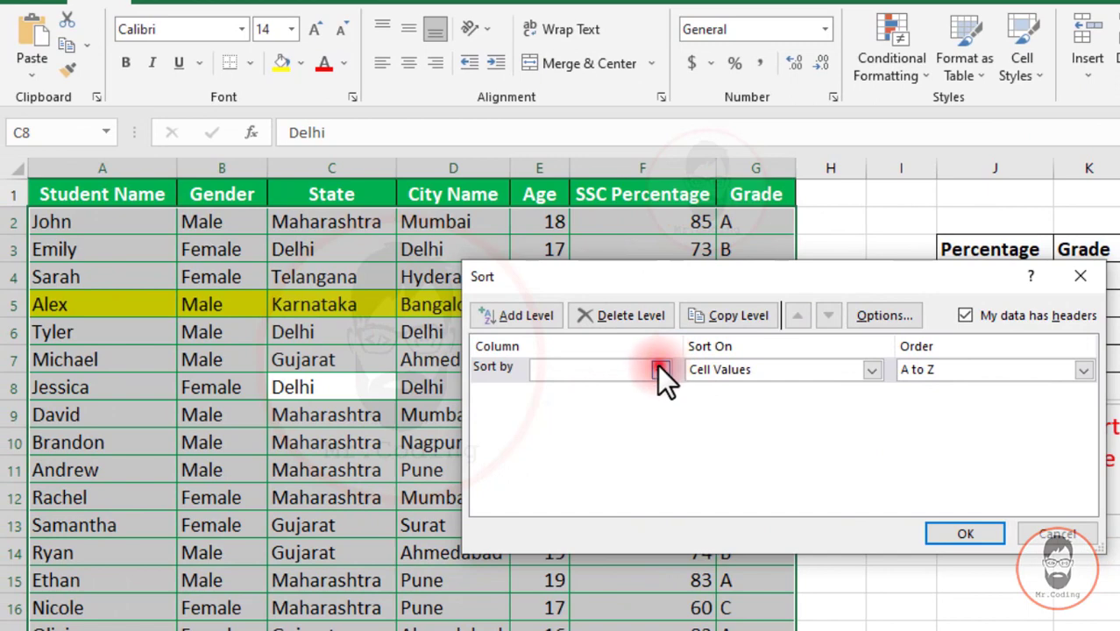
{"action": "left_click", "coordinate": [283, 370]}
{"action": "left_click", "coordinate": [554, 405]}
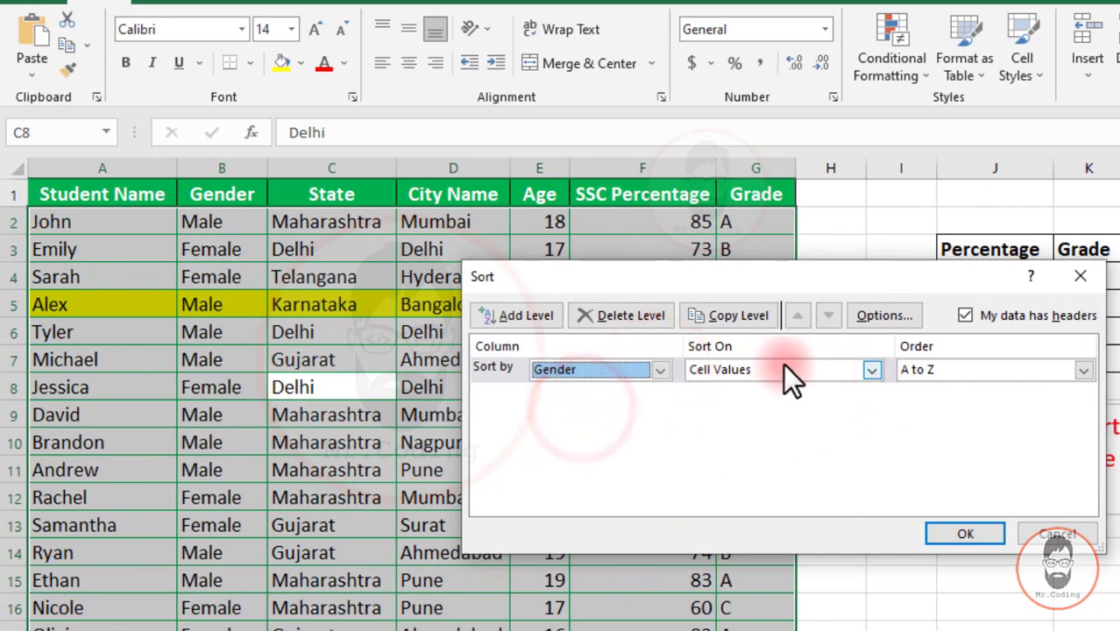
{"action": "left_click", "coordinate": [929, 369]}
{"action": "left_click", "coordinate": [934, 404]}
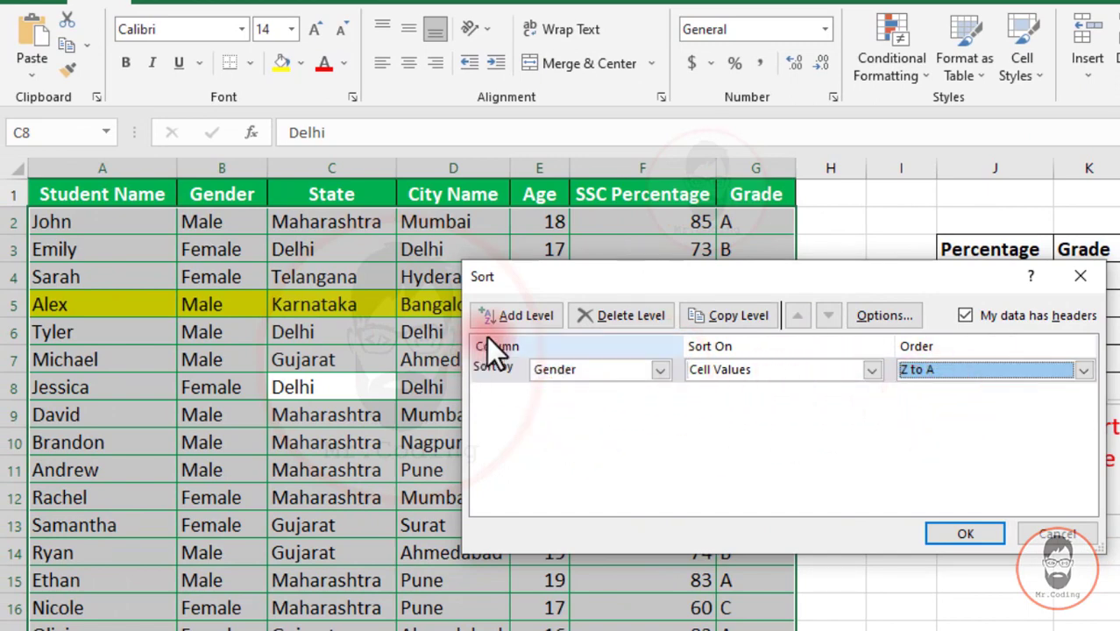
Add State and City Name as second and third sort levels, both A to Z, and apply the three-level sort.
{"action": "left_click", "coordinate": [504, 317]}
{"action": "left_click", "coordinate": [660, 395]}
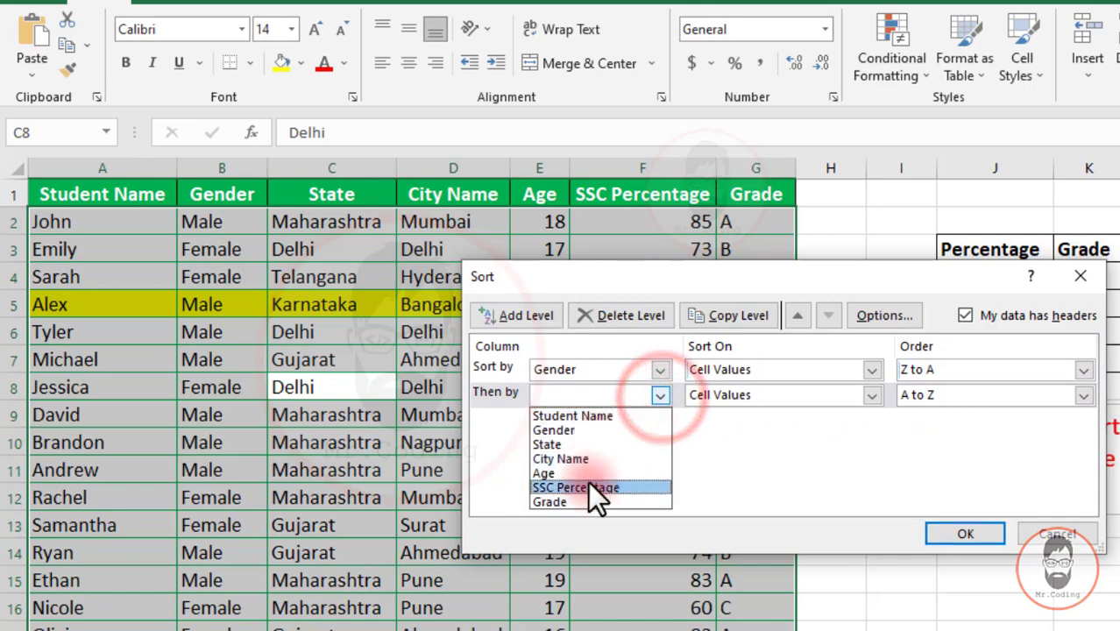
{"action": "left_click", "coordinate": [603, 444]}
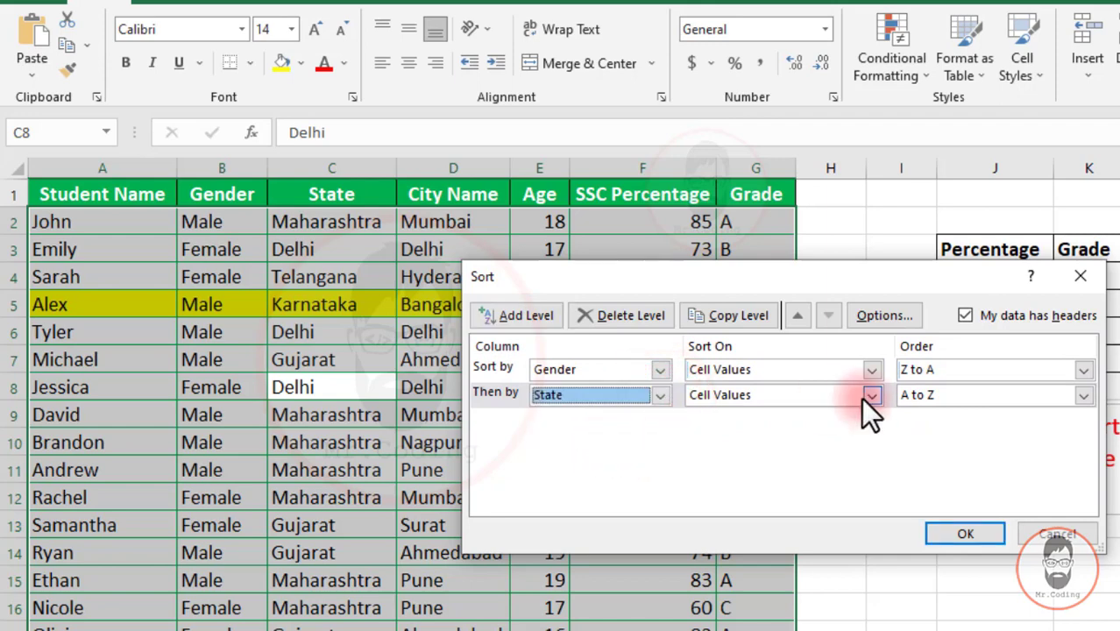
{"action": "left_click", "coordinate": [523, 314]}
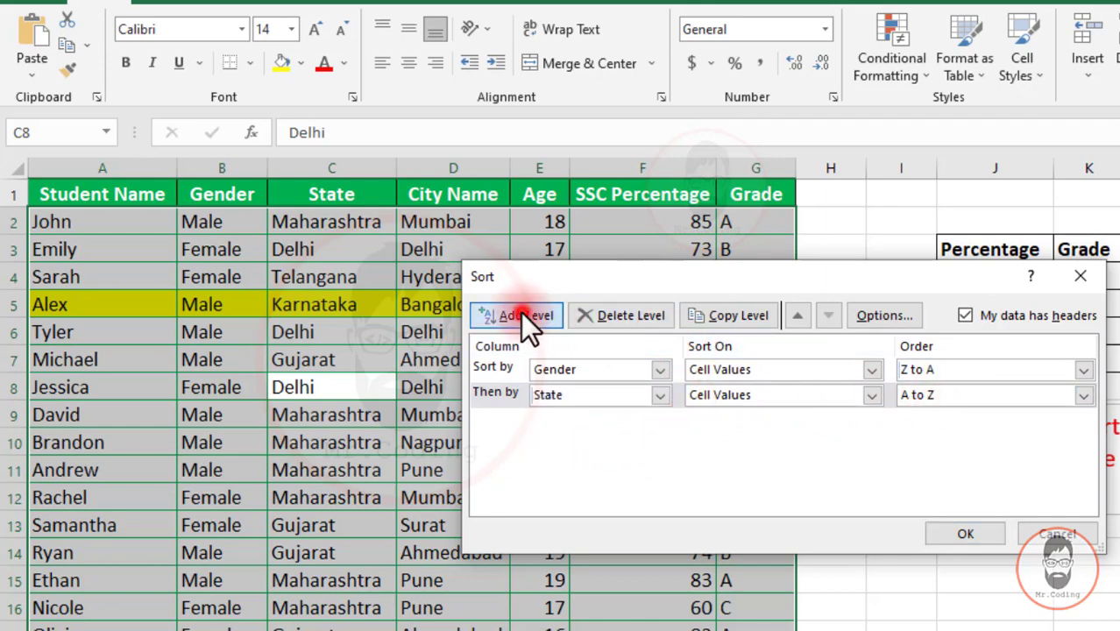
{"action": "left_click", "coordinate": [593, 423]}
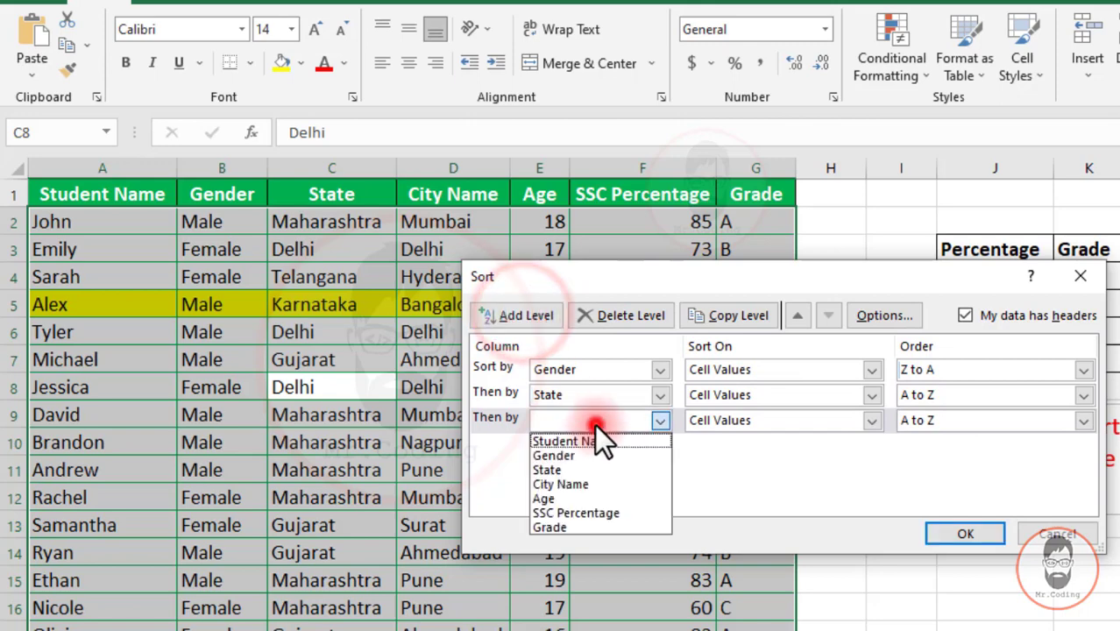
{"action": "left_click", "coordinate": [561, 482]}
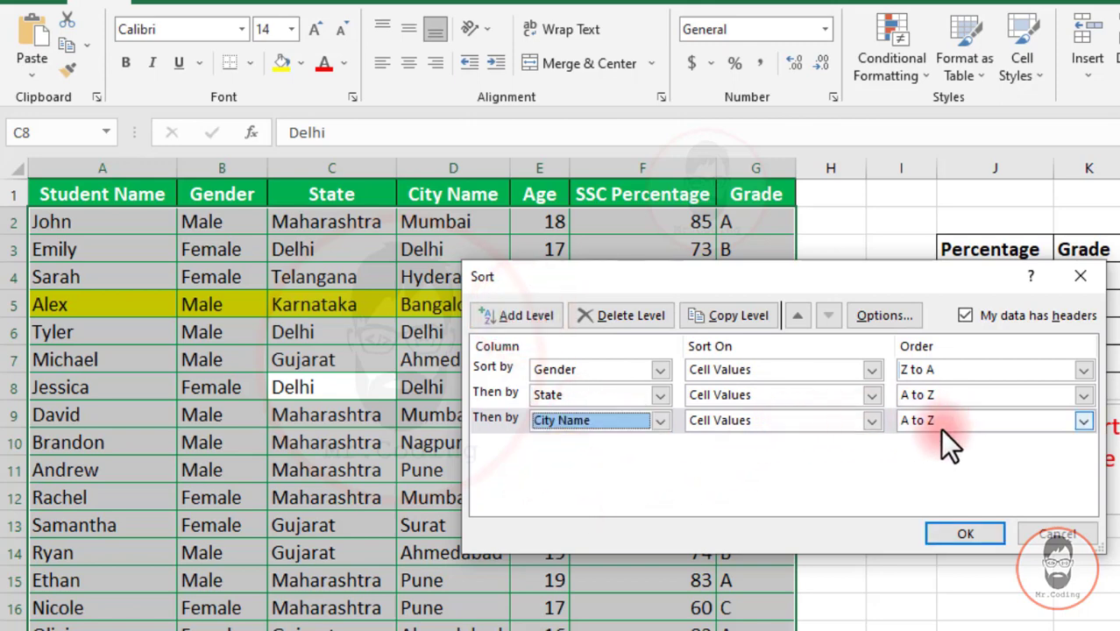
{"action": "left_click", "coordinate": [961, 529]}
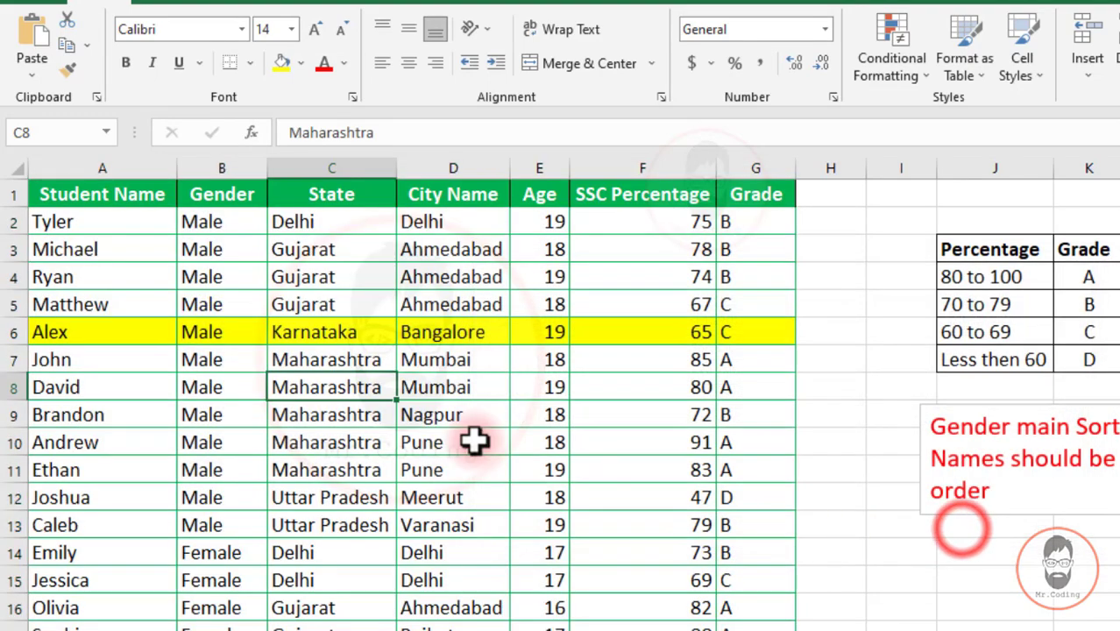
Examine how the Male rows are ordered by state and how the cities are ordered within Maharashtra.
{"action": "left_click_drag", "start_coordinate": [219, 225], "coordinate": [222, 498]}
{"action": "left_click_drag", "start_coordinate": [325, 226], "coordinate": [320, 477]}
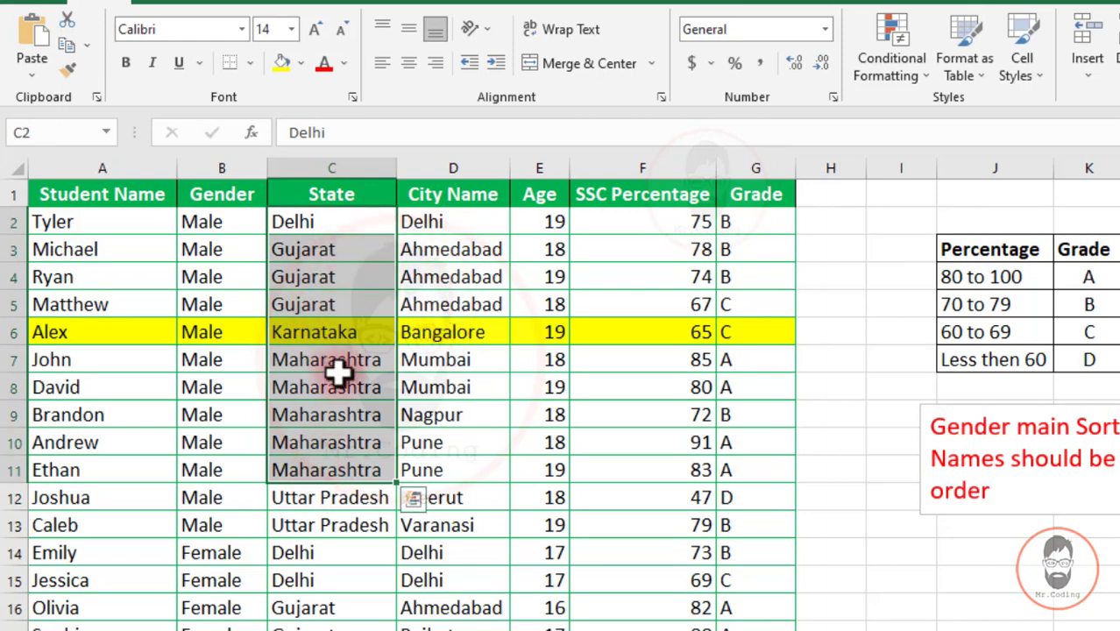
{"action": "left_click_drag", "start_coordinate": [333, 370], "coordinate": [343, 470]}
{"action": "left_click_drag", "start_coordinate": [443, 364], "coordinate": [440, 467]}
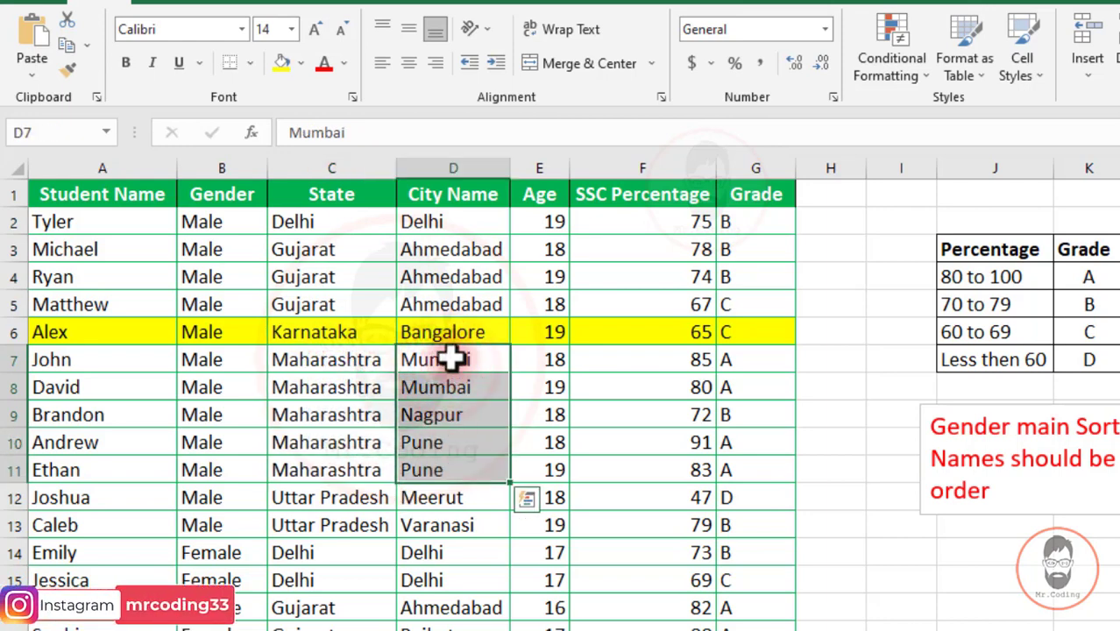
{"action": "left_click", "coordinate": [432, 410]}
{"action": "left_click", "coordinate": [430, 447]}
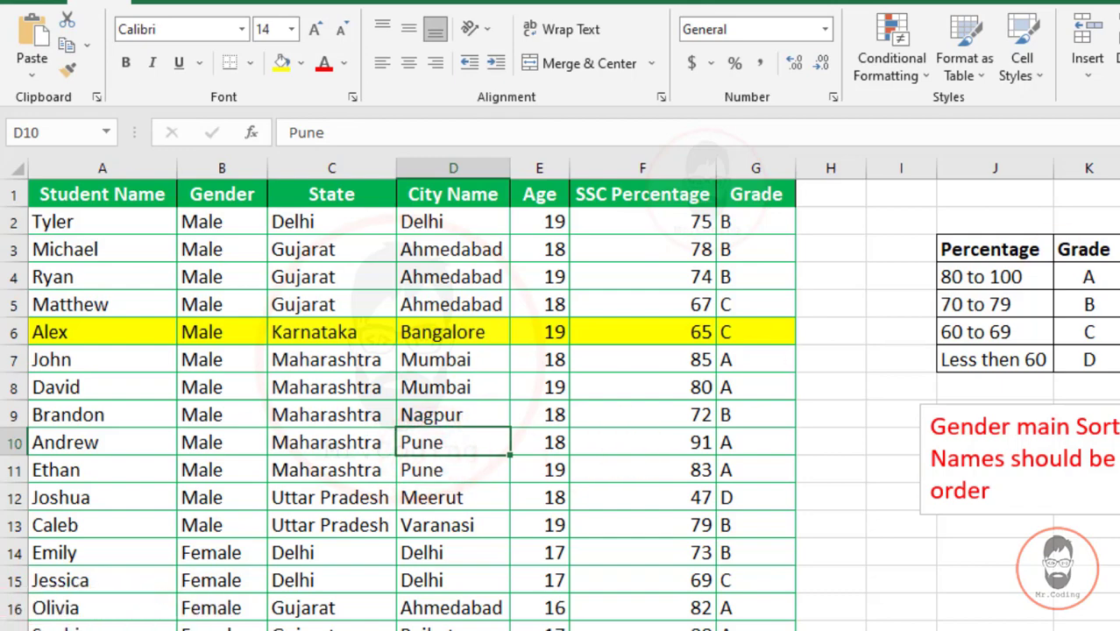
Reopen the custom sort of the student table and delete its State level.
{"action": "left_click", "coordinate": [1118, 162]}
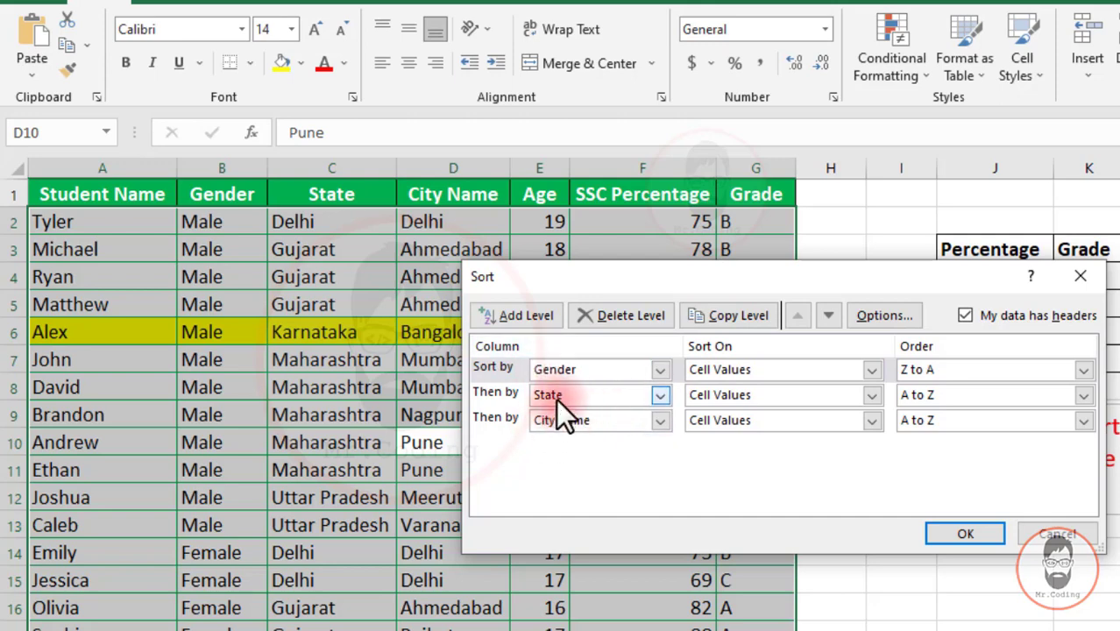
{"action": "left_click", "coordinate": [503, 391]}
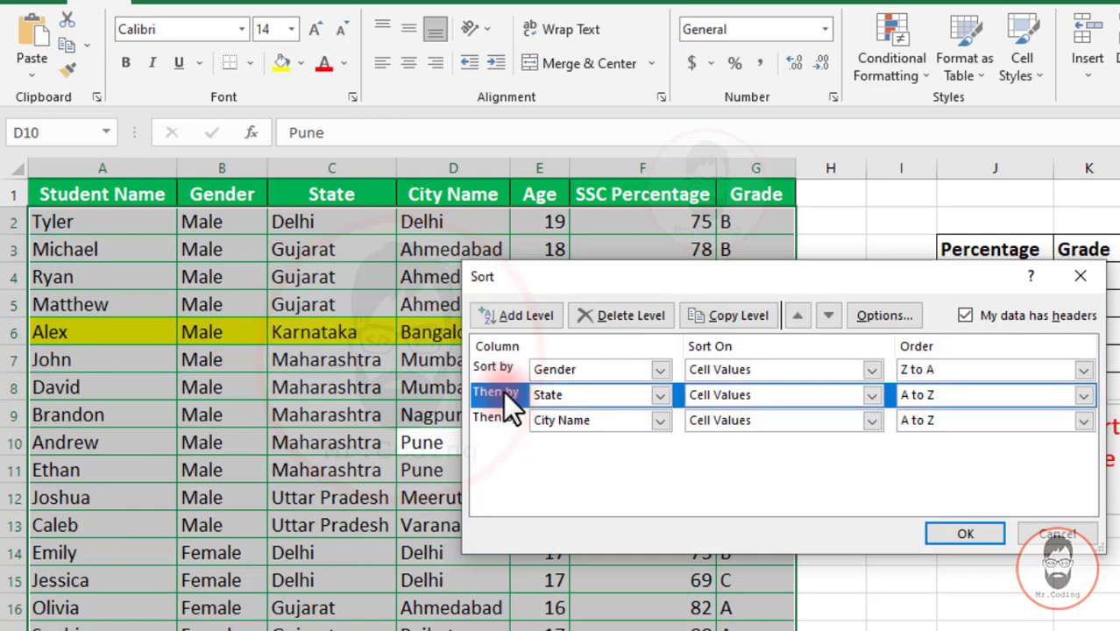
{"action": "left_click", "coordinate": [636, 317]}
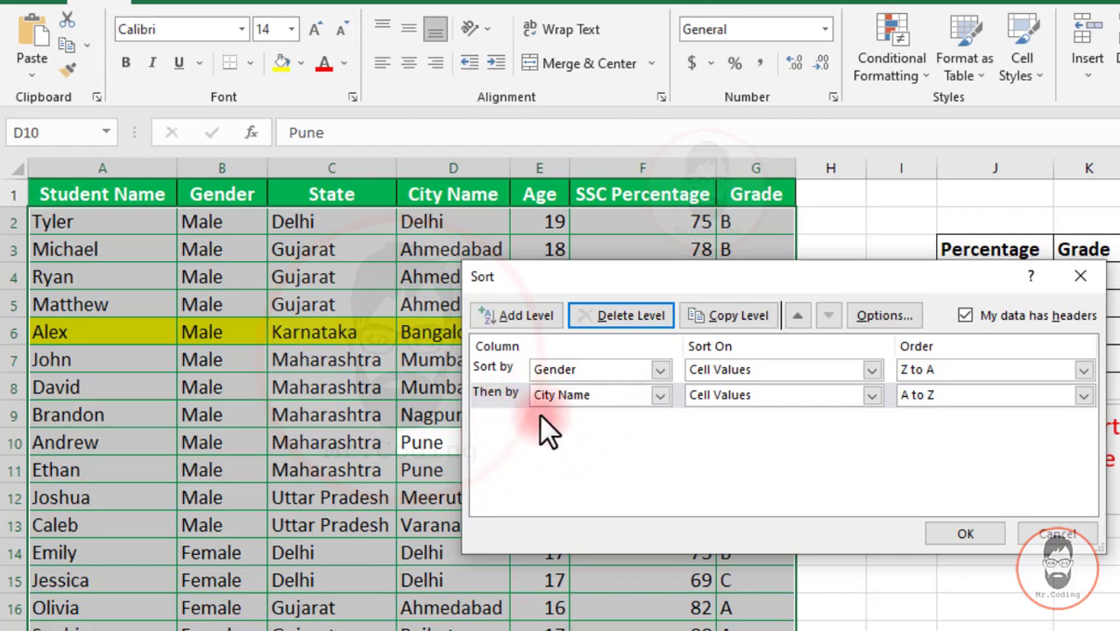
Copy the City Name sort level and change the copy's column to State.
{"action": "left_click", "coordinate": [496, 392]}
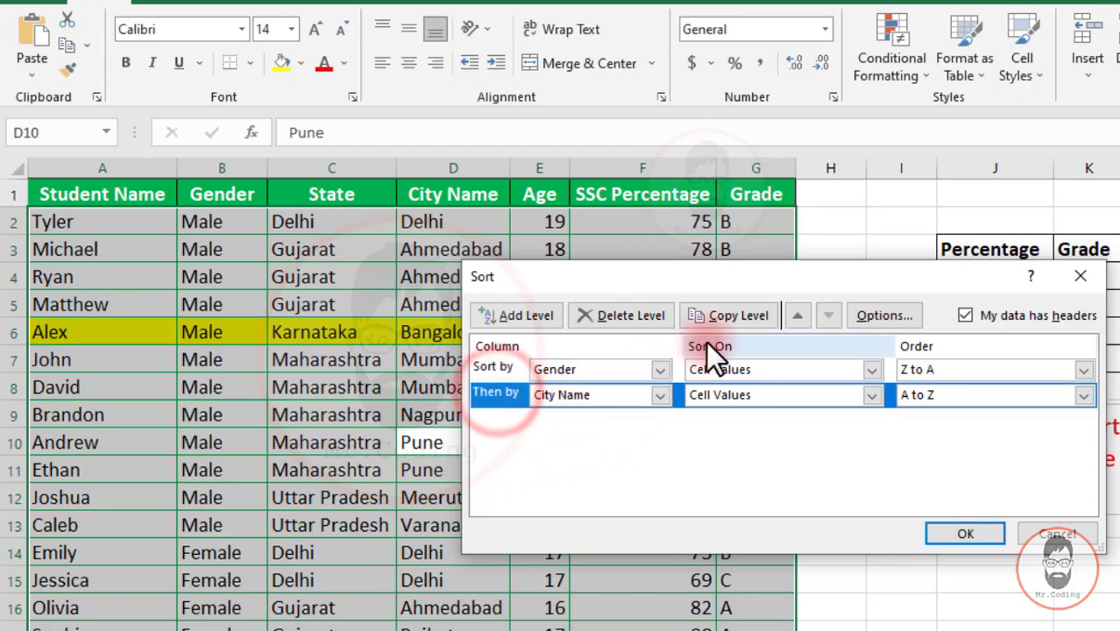
{"action": "left_click", "coordinate": [743, 315]}
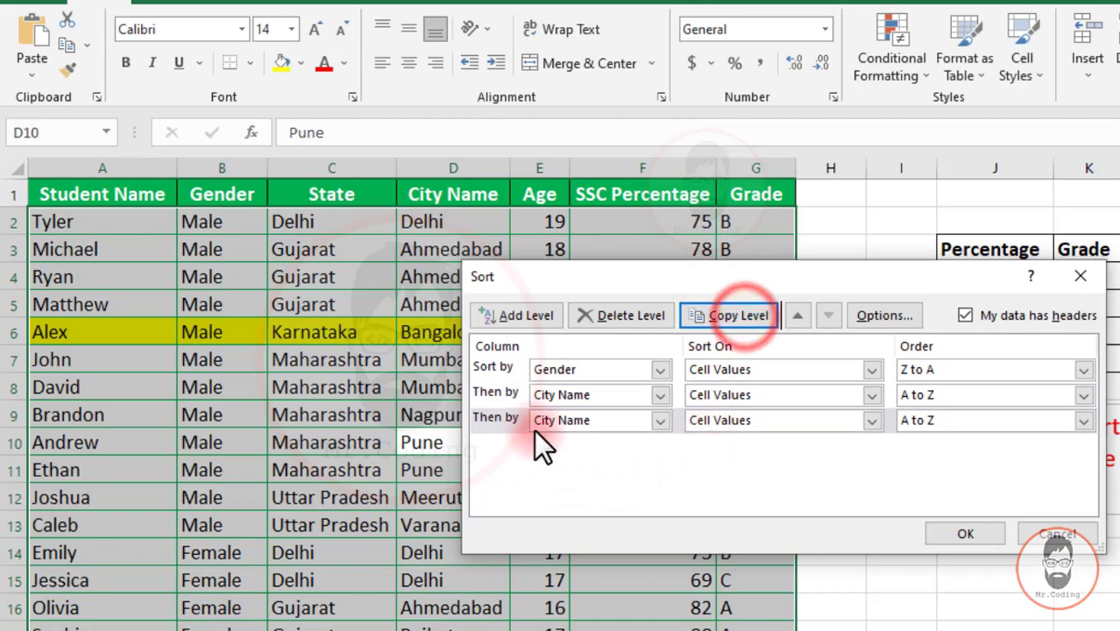
{"action": "left_click", "coordinate": [618, 419]}
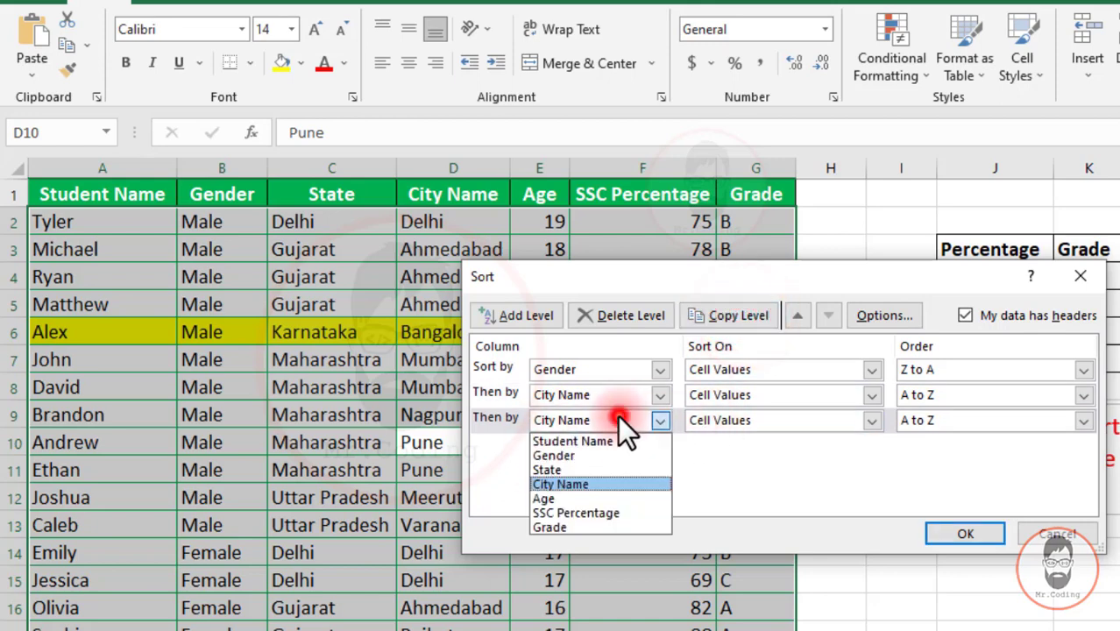
{"action": "left_click", "coordinate": [569, 469]}
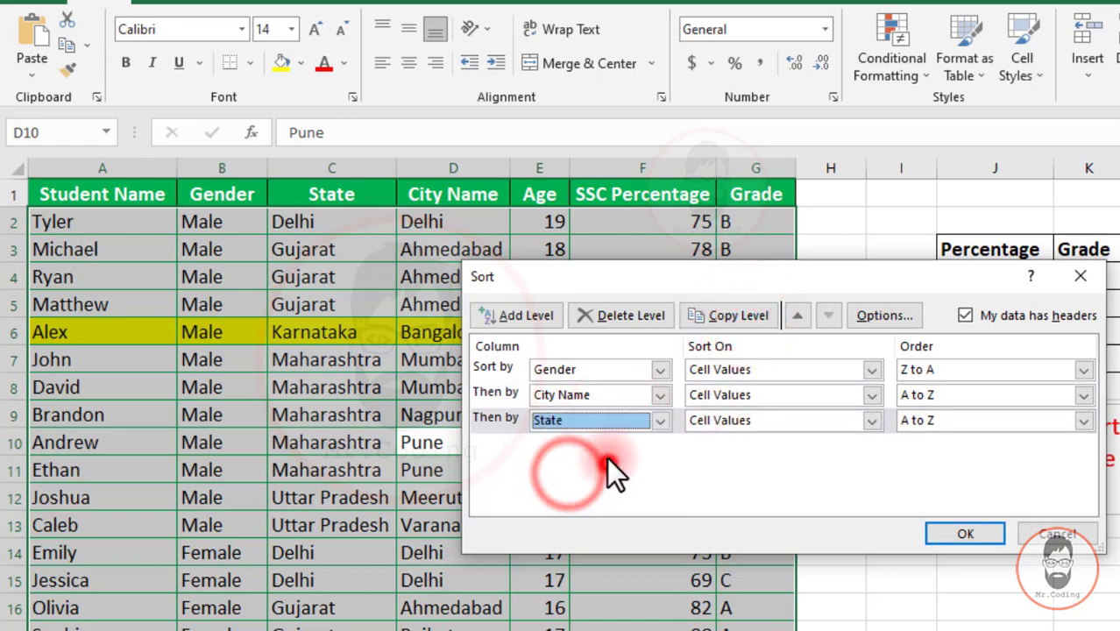
{"action": "left_click", "coordinate": [608, 459]}
{"action": "left_click", "coordinate": [521, 419]}
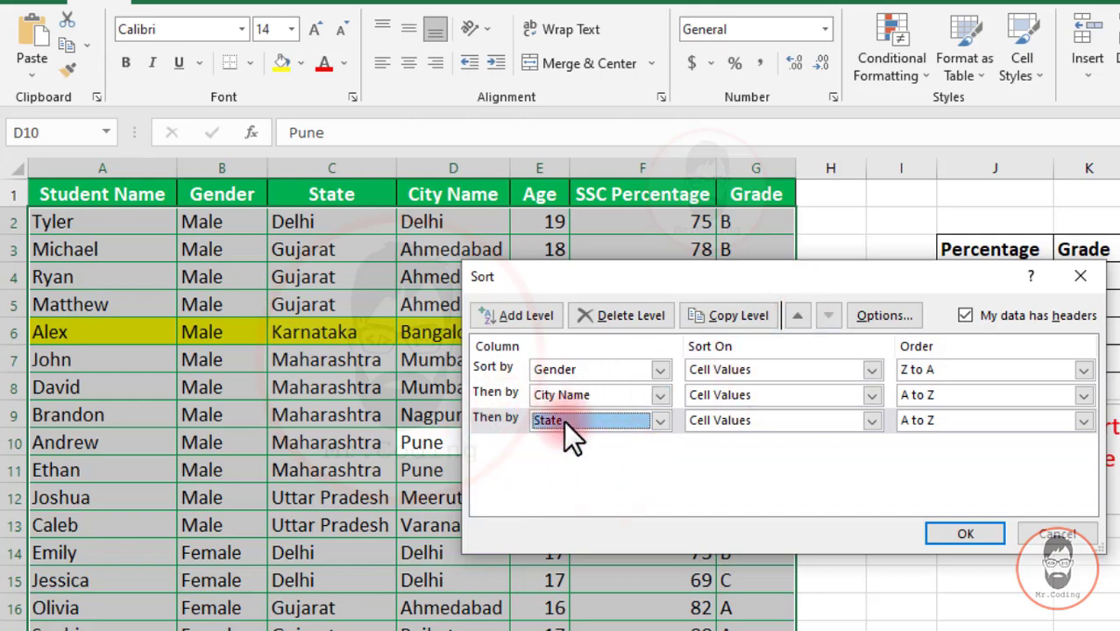
Move the State sort level above City Name and back down below it.
{"action": "left_click", "coordinate": [503, 421]}
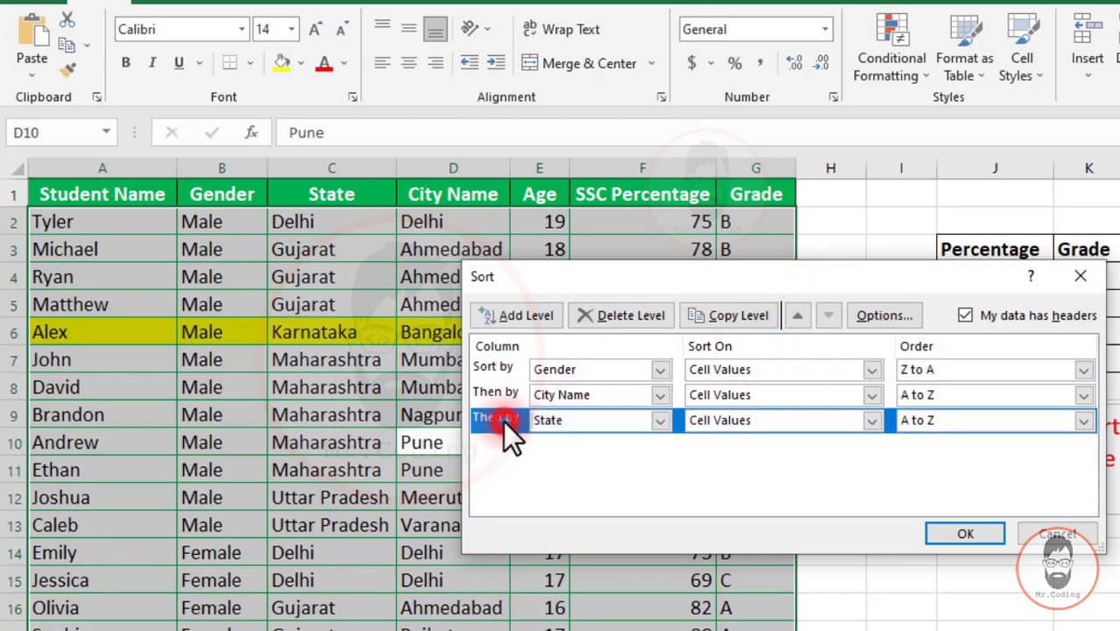
{"action": "left_click", "coordinate": [796, 314]}
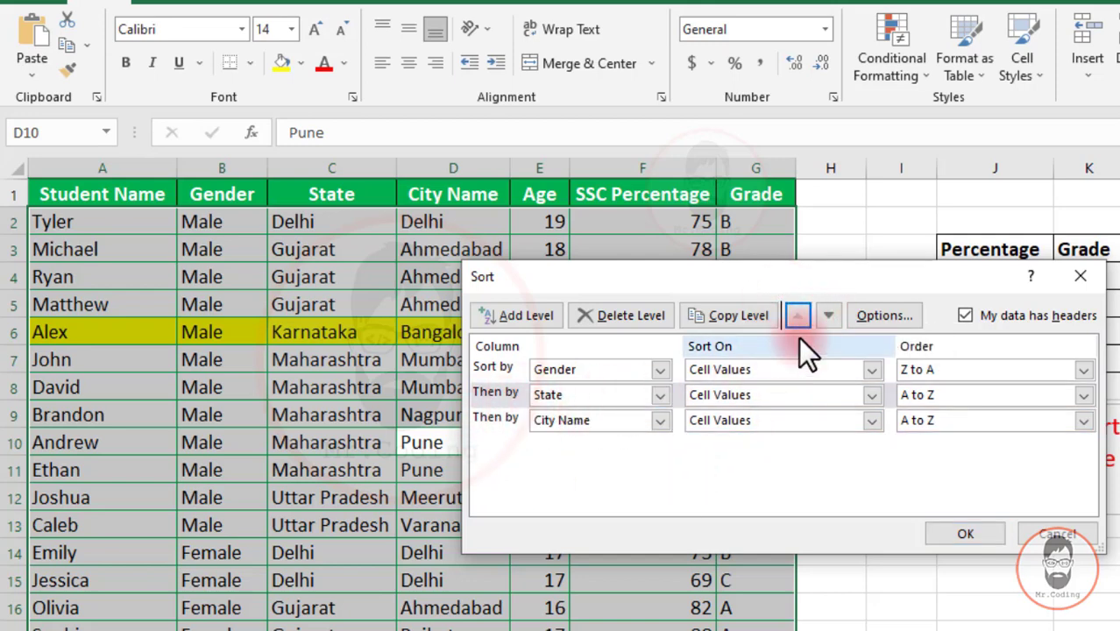
{"action": "left_click", "coordinate": [826, 315]}
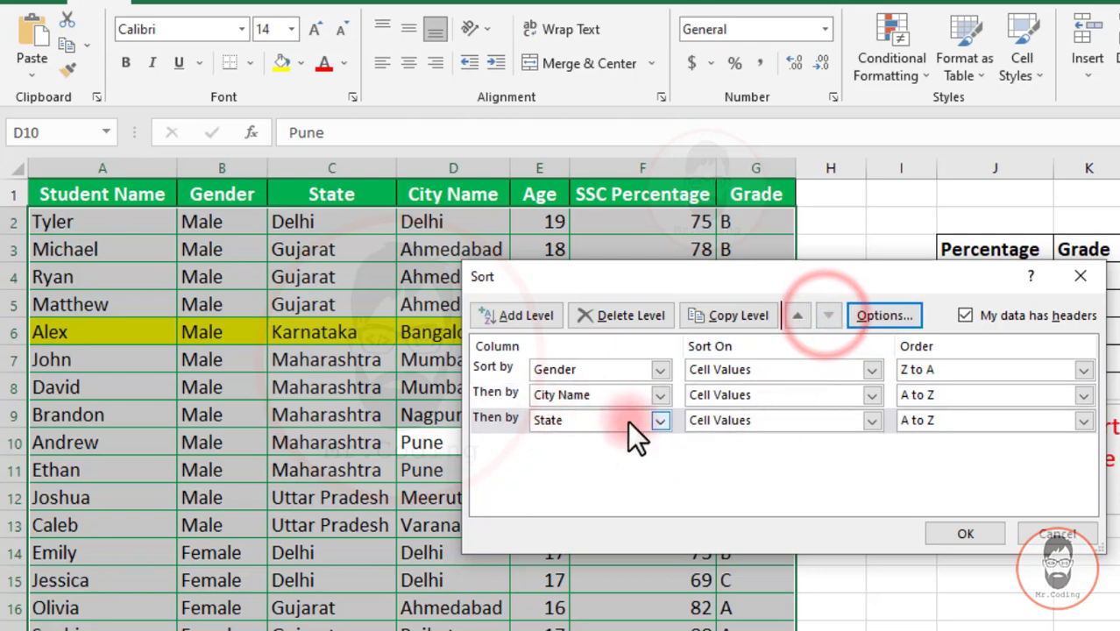
View the case and orientation sort options, and cancel the custom sort without applying its level changes.
{"action": "left_click", "coordinate": [886, 316]}
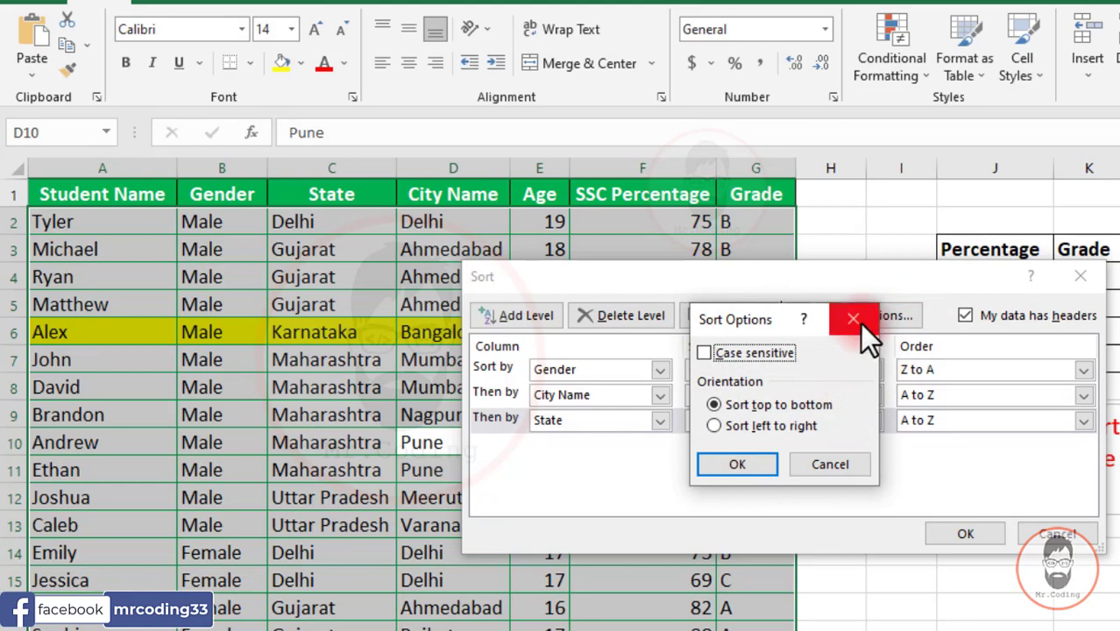
{"action": "left_click", "coordinate": [860, 318]}
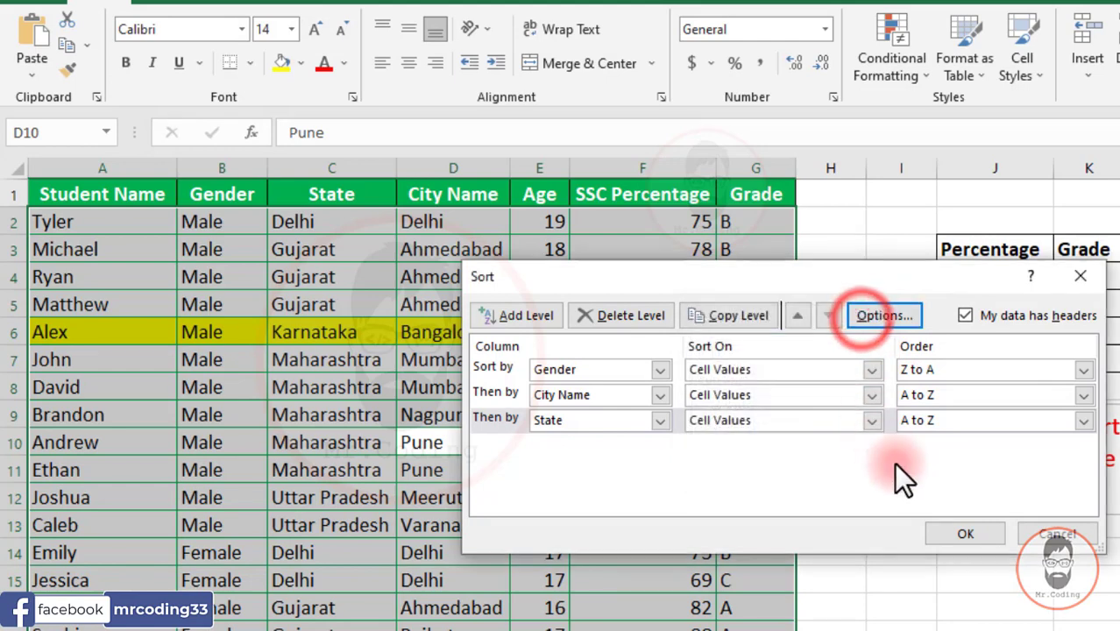
{"action": "left_click", "coordinate": [1058, 535]}
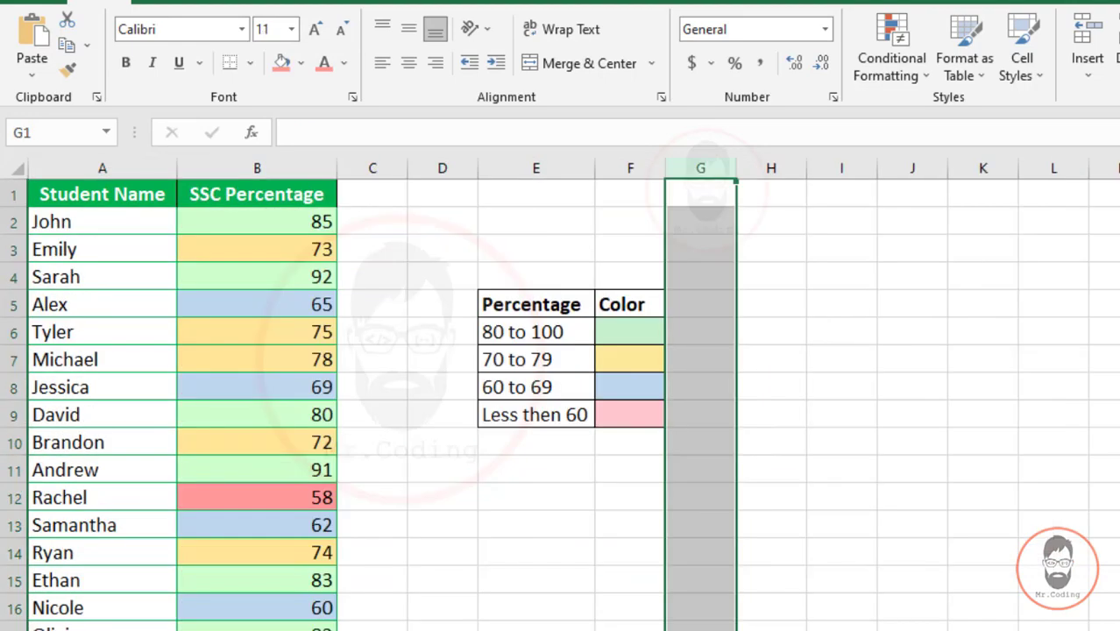
Custom sort the student table by the cell color of SSC Percentage, with green on top.
{"action": "left_click", "coordinate": [399, 439]}
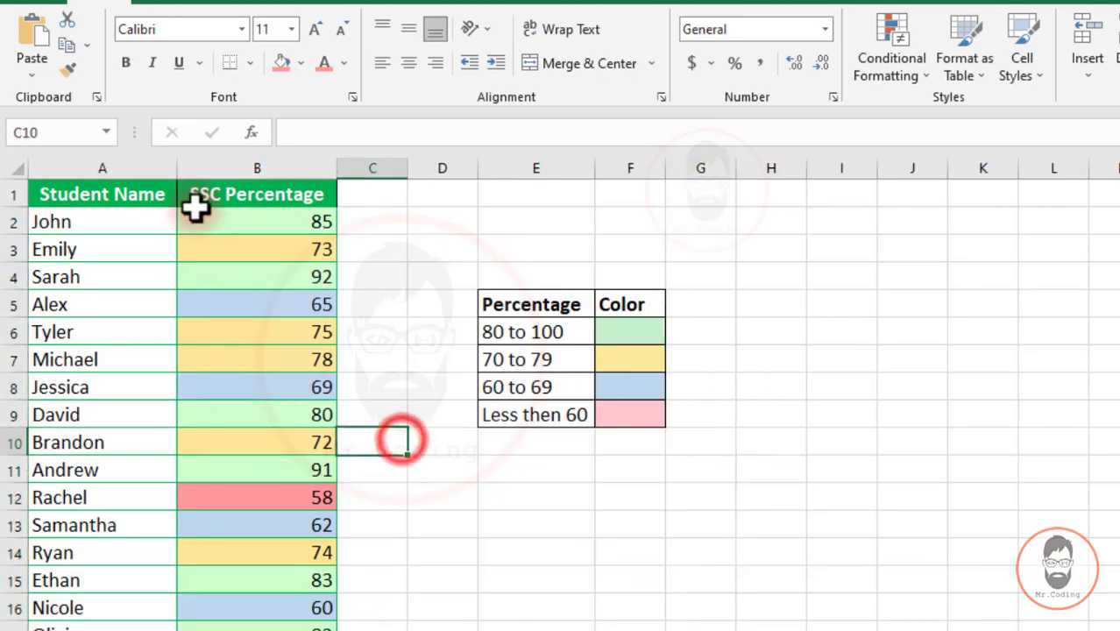
{"action": "left_click", "coordinate": [260, 231]}
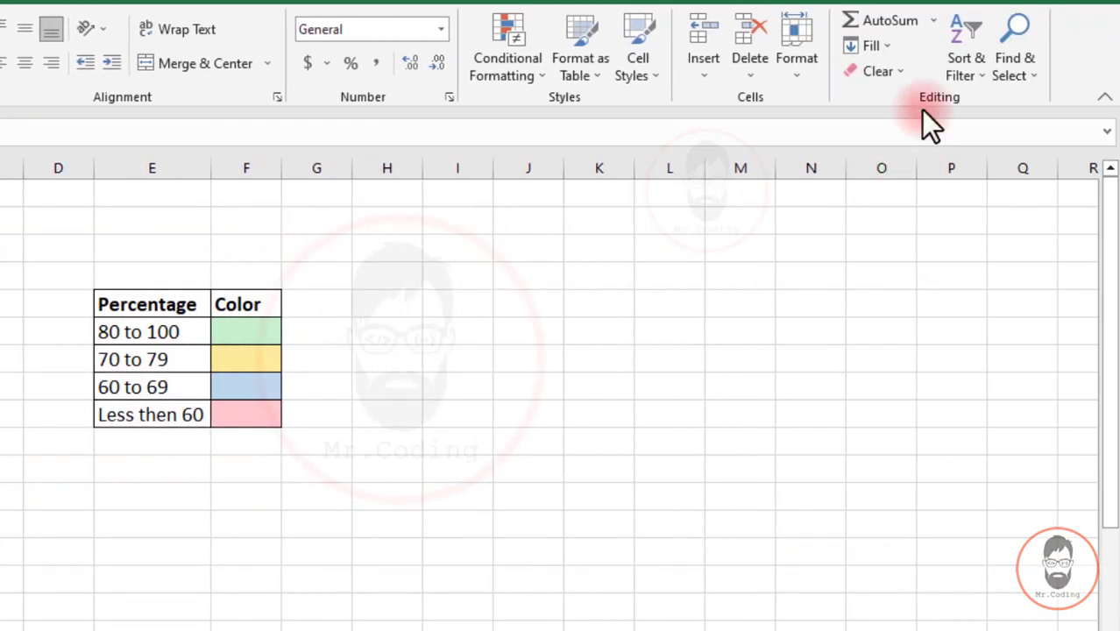
{"action": "left_click", "coordinate": [965, 64]}
{"action": "left_click", "coordinate": [972, 151]}
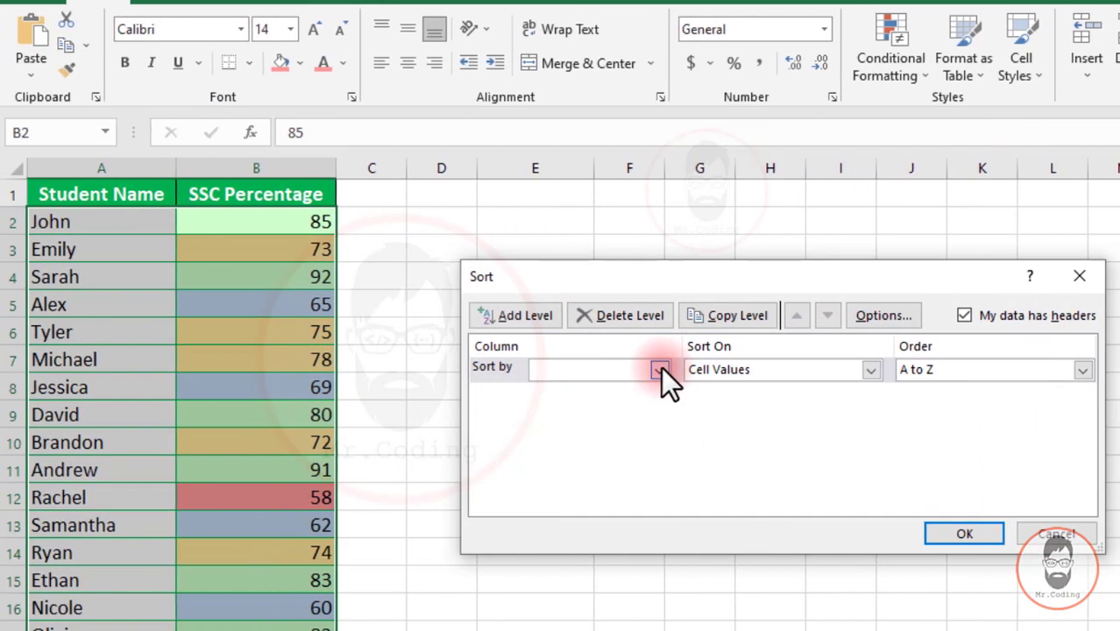
{"action": "left_click", "coordinate": [443, 370]}
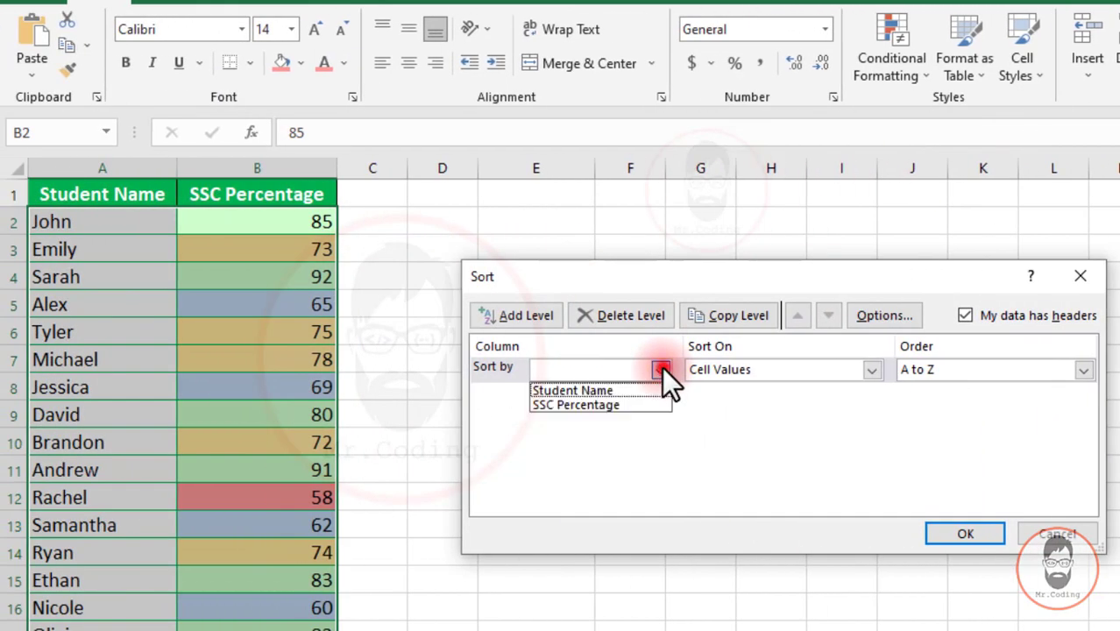
{"action": "left_click", "coordinate": [596, 405]}
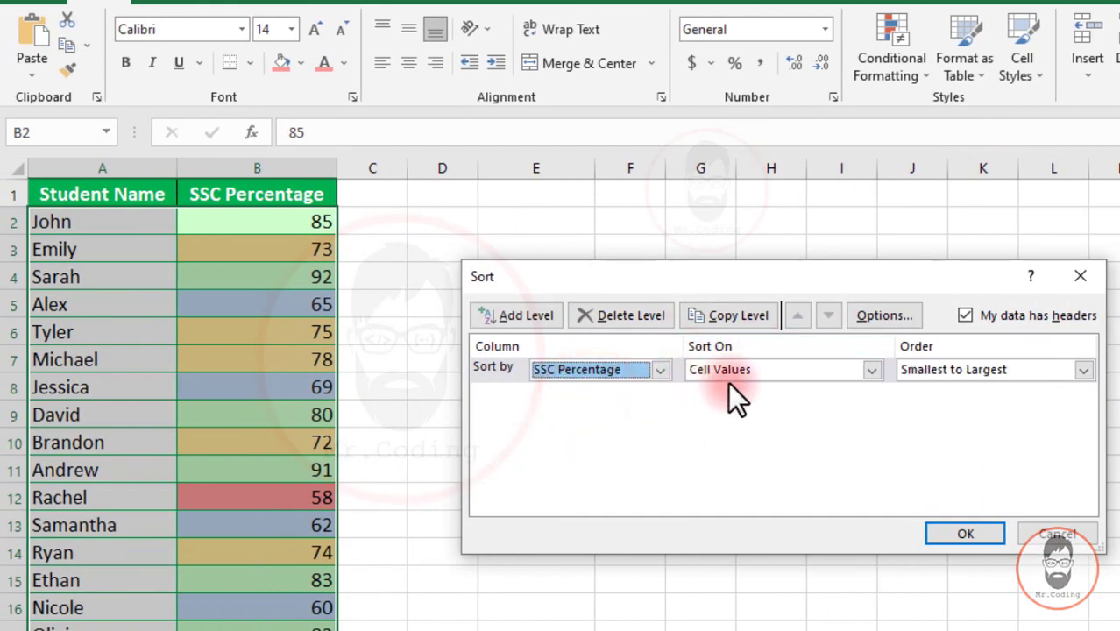
{"action": "left_click", "coordinate": [749, 373]}
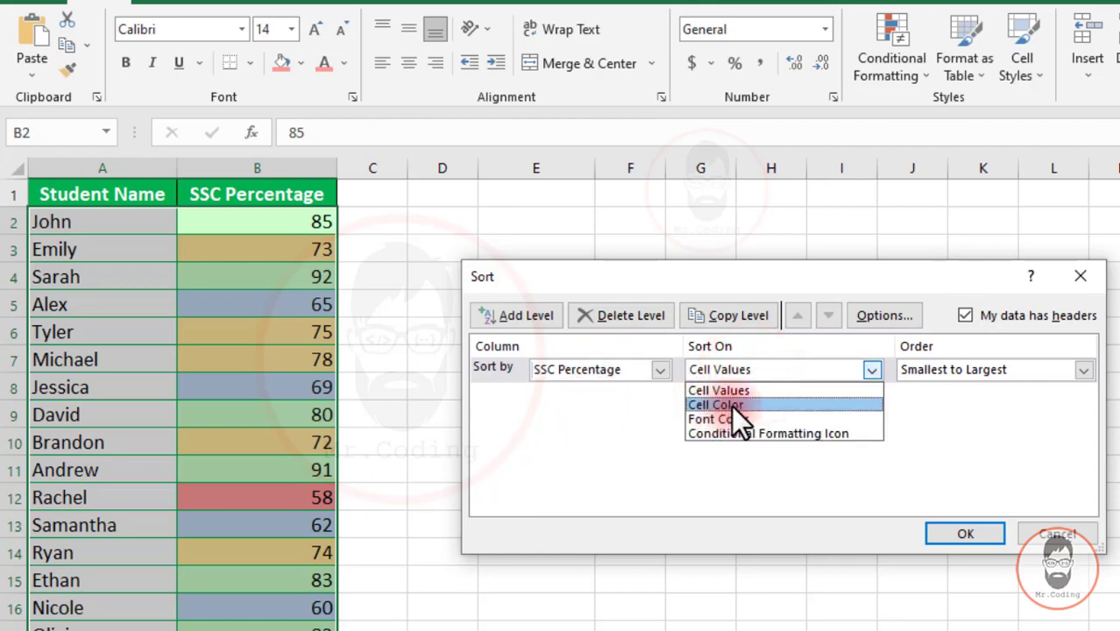
{"action": "left_click", "coordinate": [731, 405]}
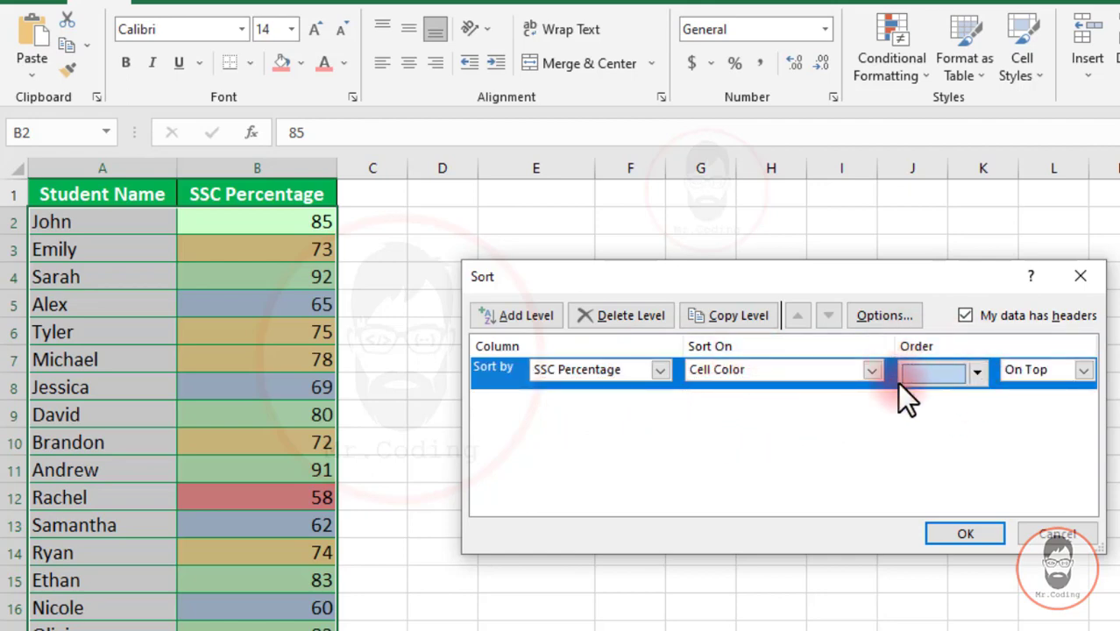
{"action": "left_click", "coordinate": [977, 370]}
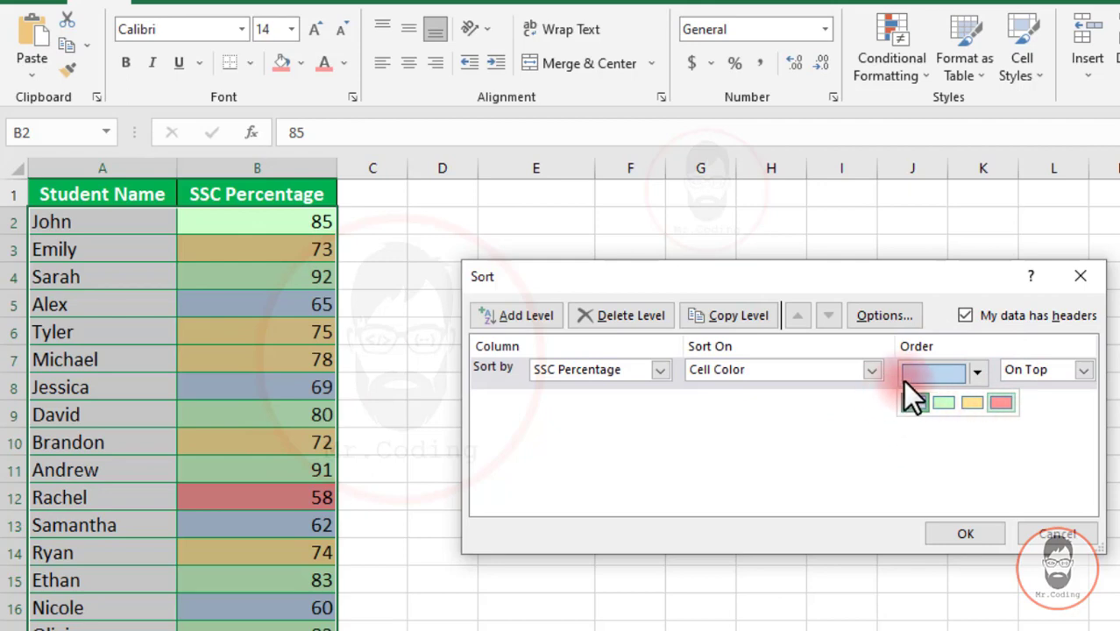
{"action": "left_click", "coordinate": [946, 403]}
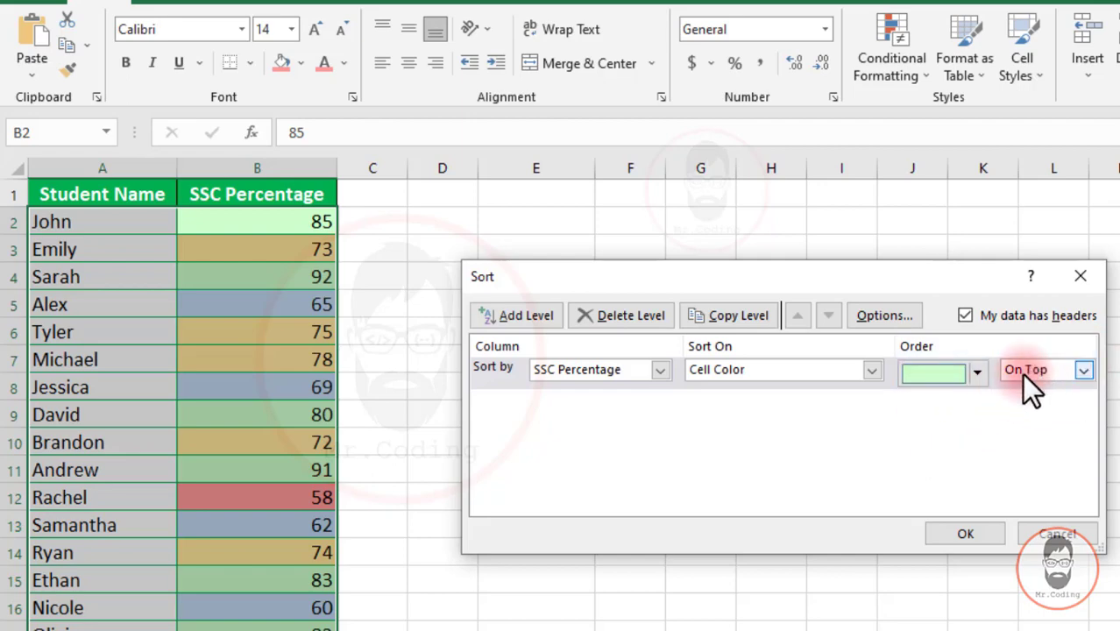
{"action": "left_click", "coordinate": [964, 534]}
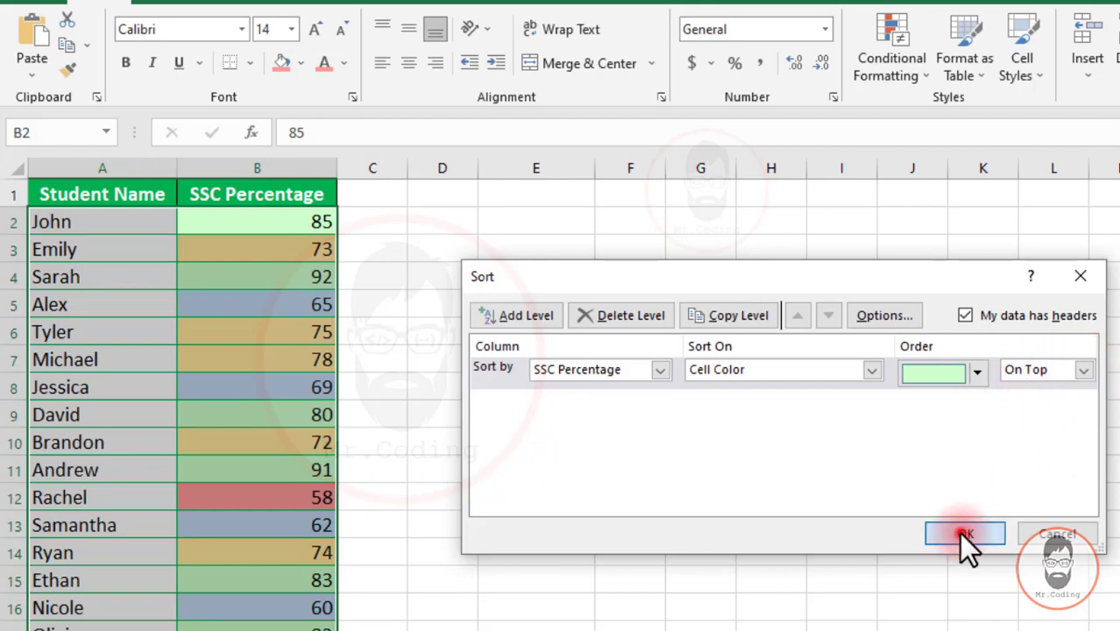
Review the color order down the SSC Percentage column and undo the green-on-top sort.
{"action": "left_click", "coordinate": [223, 332]}
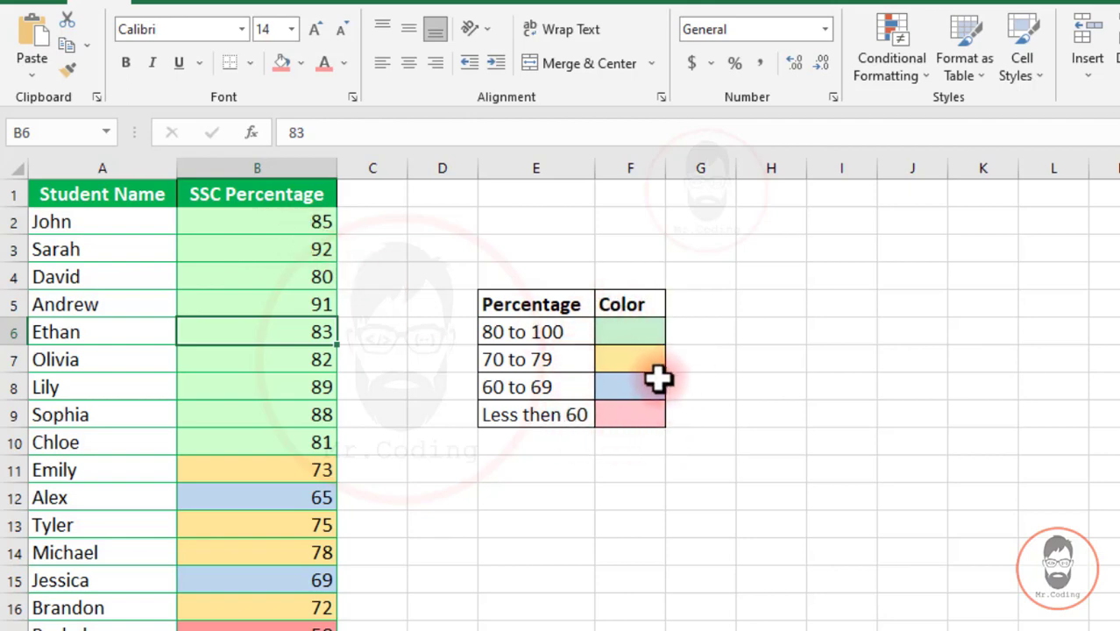
{"action": "scroll", "coordinate": [263, 390], "scroll_direction": "down", "scroll_amount": 1}
{"action": "scroll", "coordinate": [263, 386], "scroll_direction": "down", "scroll_amount": 3}
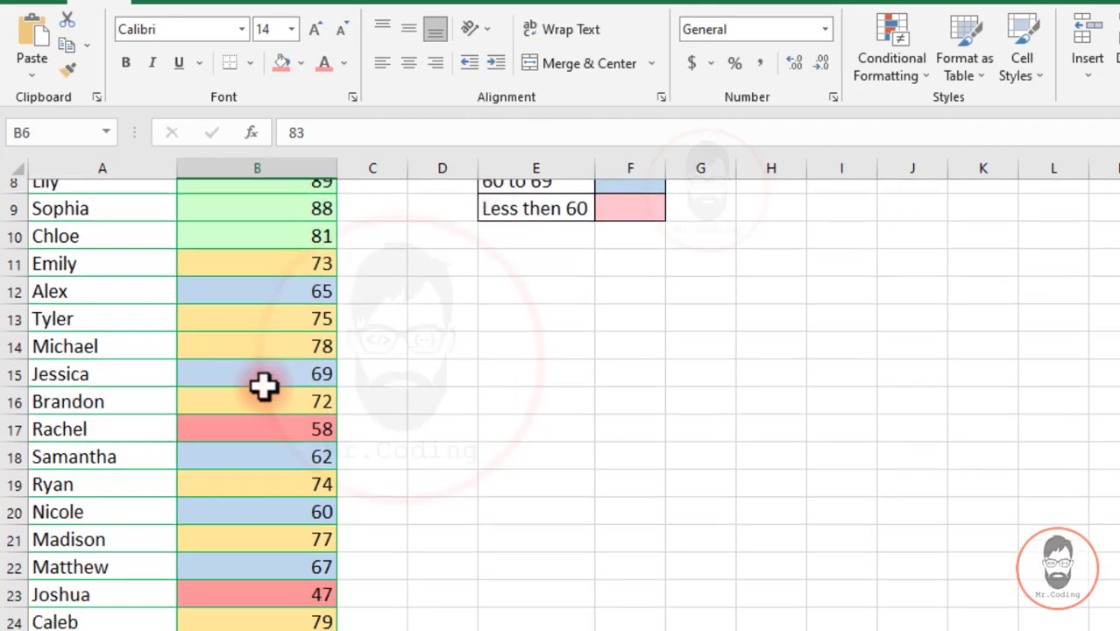
{"action": "scroll", "coordinate": [288, 462], "scroll_direction": "up", "scroll_amount": 2}
{"action": "scroll", "coordinate": [268, 372], "scroll_direction": "up", "scroll_amount": 3}
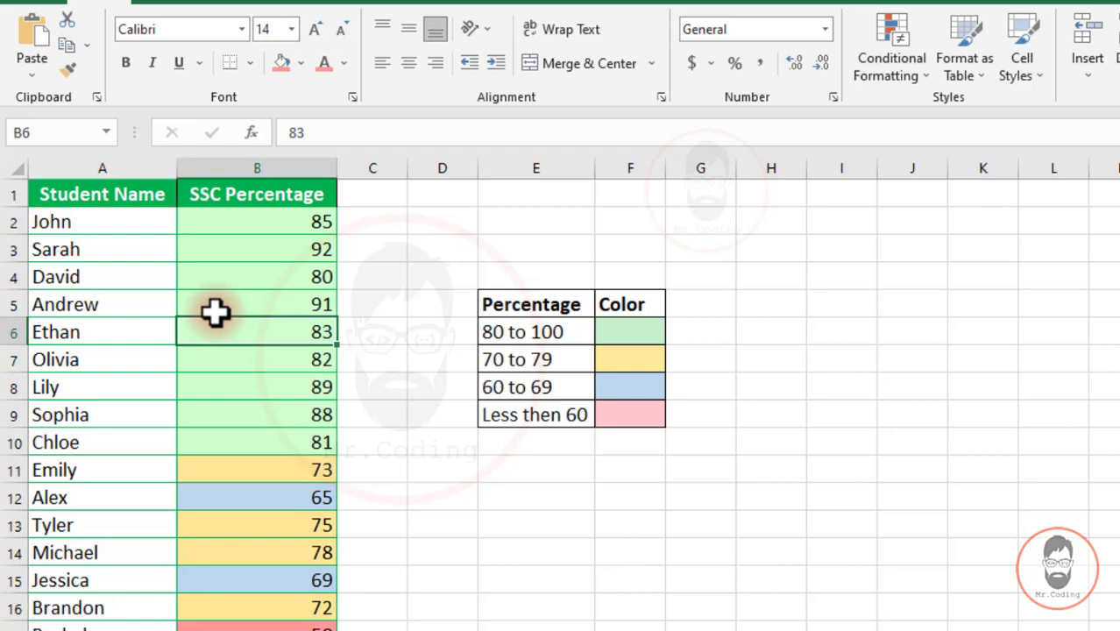
{"action": "key", "text": "ctrl+z"}
Start a new custom sort whose first level orders SSC Percentage by cell color, with green on top.
{"action": "left_click", "coordinate": [207, 276]}
{"action": "scroll", "coordinate": [192, 235], "scroll_direction": "right", "scroll_amount": 4}
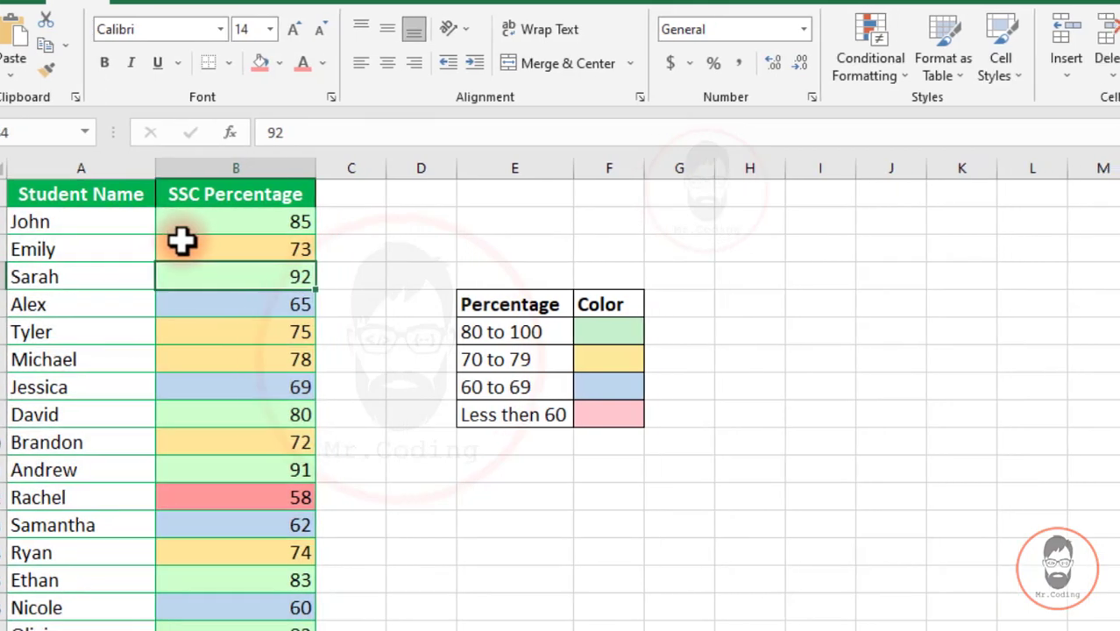
{"action": "left_click", "coordinate": [972, 64]}
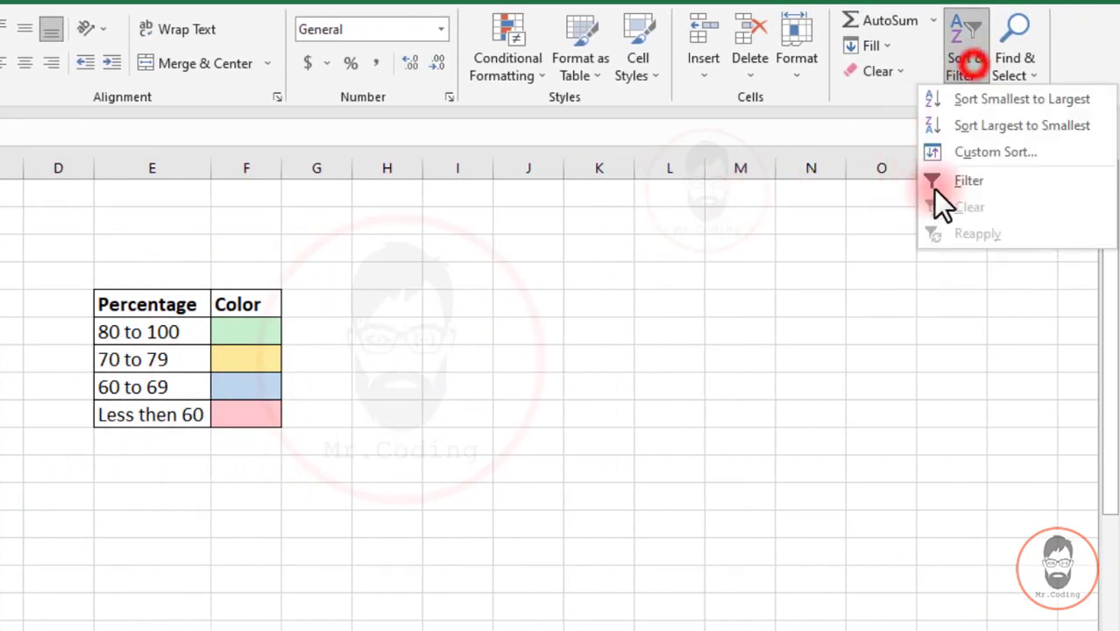
{"action": "left_click", "coordinate": [969, 150]}
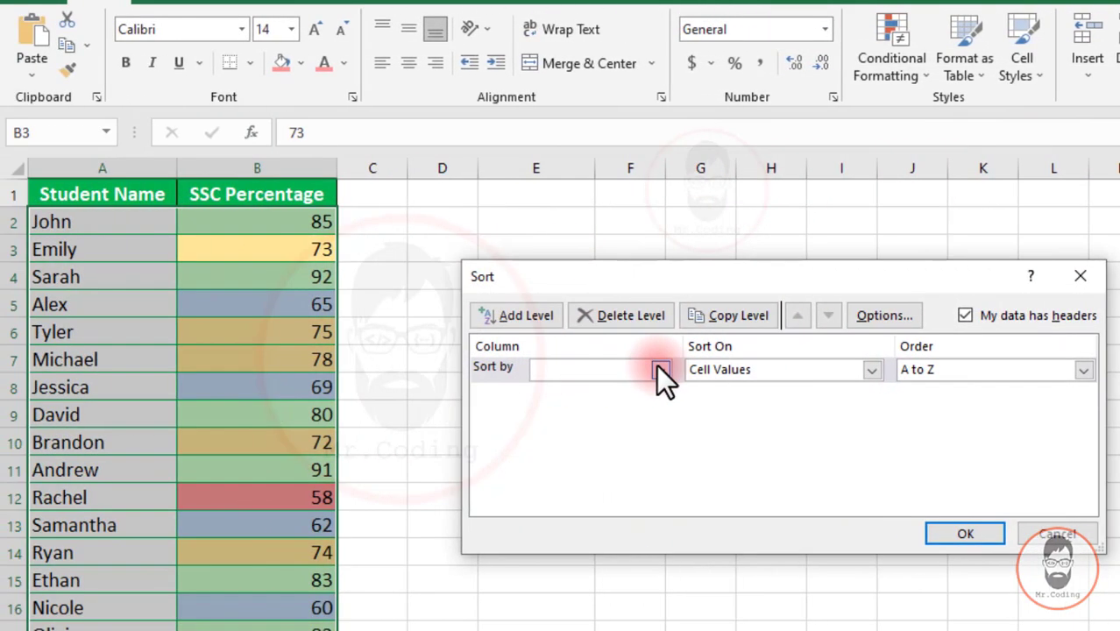
{"action": "left_click", "coordinate": [276, 369]}
{"action": "left_click", "coordinate": [601, 406]}
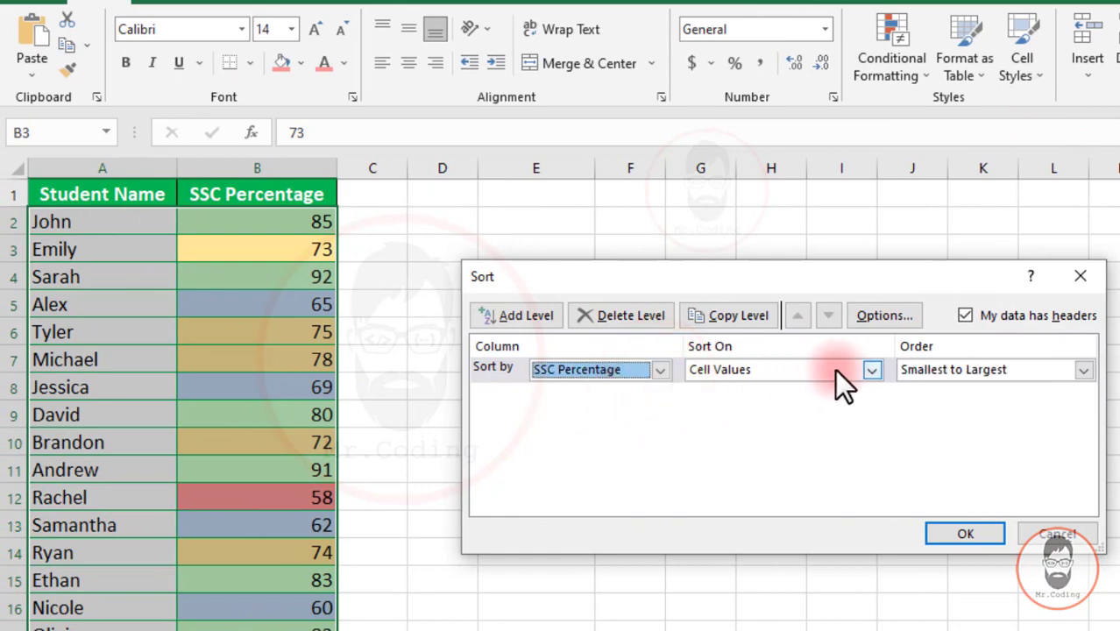
{"action": "left_click", "coordinate": [871, 369]}
{"action": "left_click", "coordinate": [738, 406]}
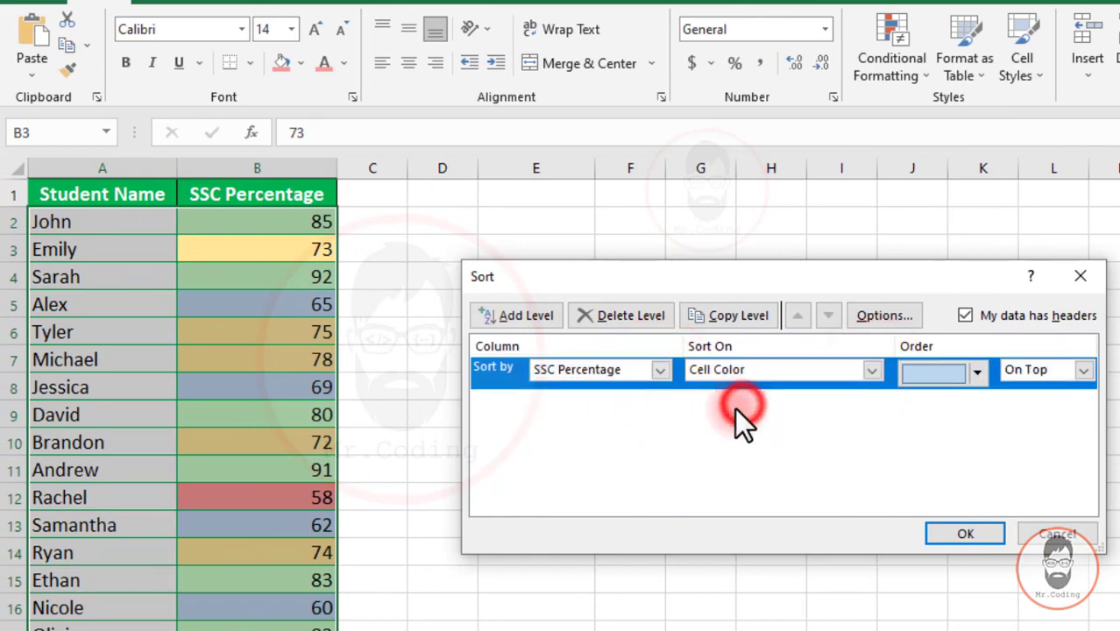
{"action": "left_click", "coordinate": [981, 372]}
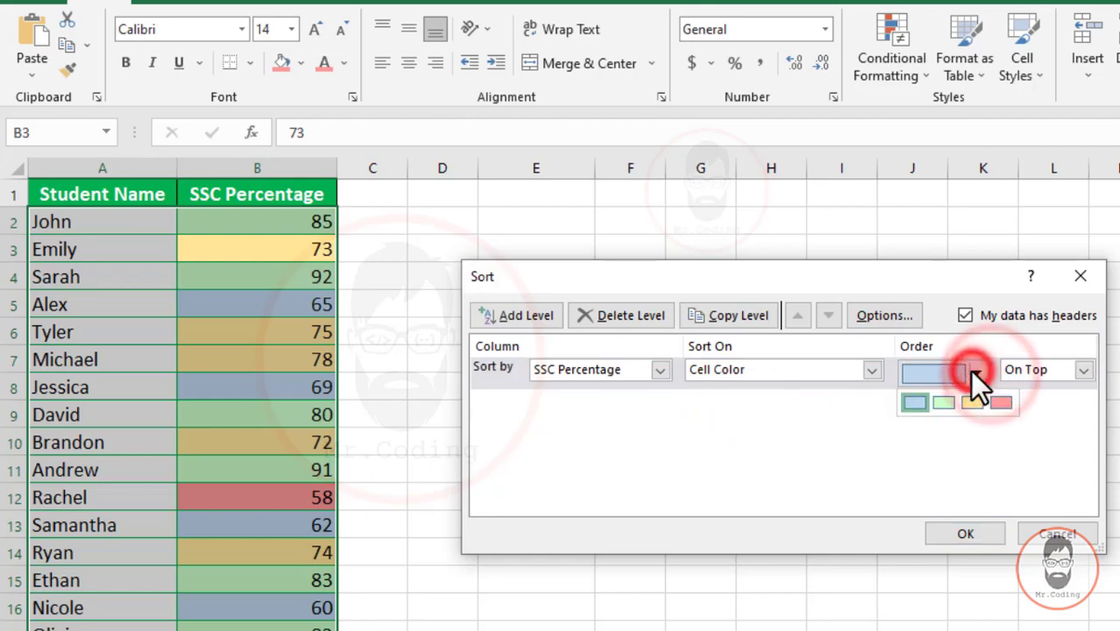
{"action": "left_click", "coordinate": [945, 404]}
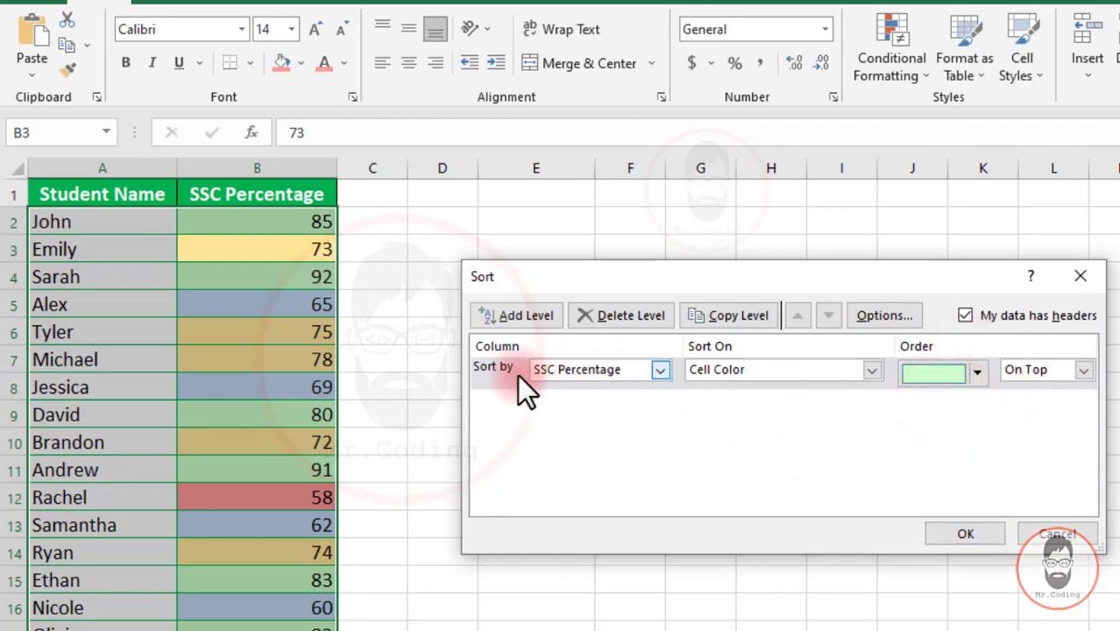
Copy the green SSC Percentage sort level and set the copy's cell color to yellow.
{"action": "left_click", "coordinate": [492, 373]}
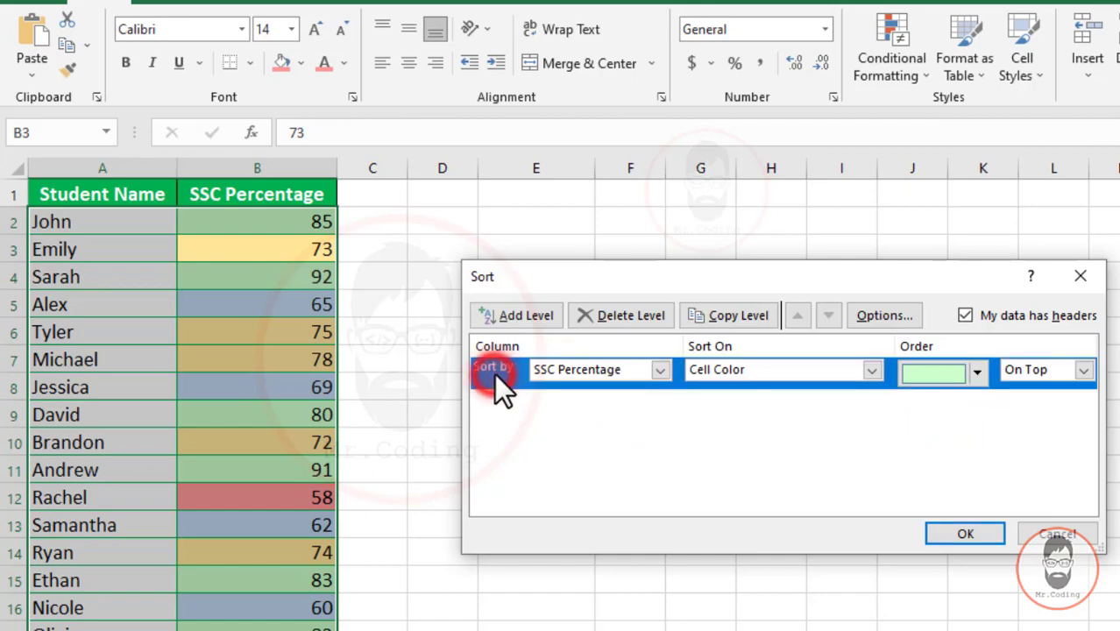
{"action": "left_click", "coordinate": [738, 314]}
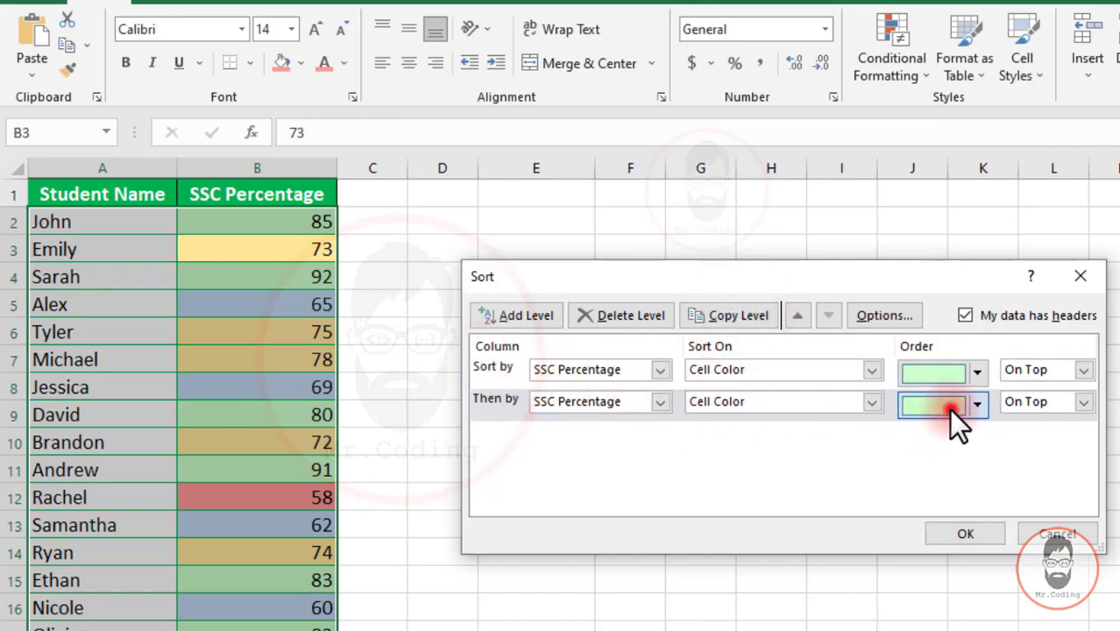
{"action": "left_click", "coordinate": [973, 405]}
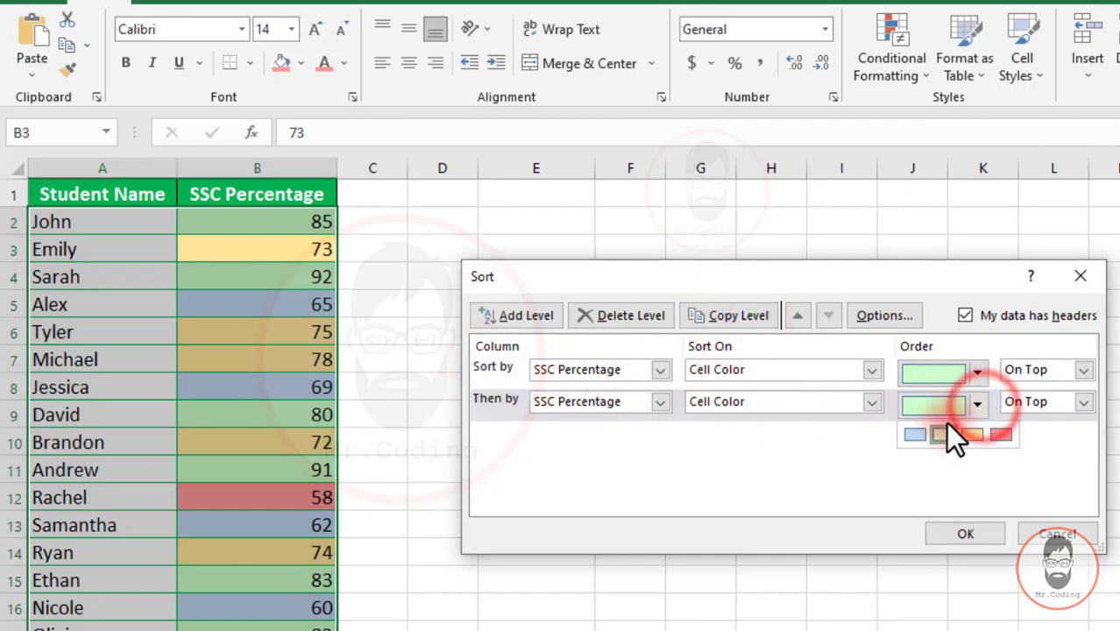
{"action": "left_click", "coordinate": [969, 438]}
Copy the yellow sort level and set the new third level's cell color to blue.
{"action": "left_click", "coordinate": [495, 399]}
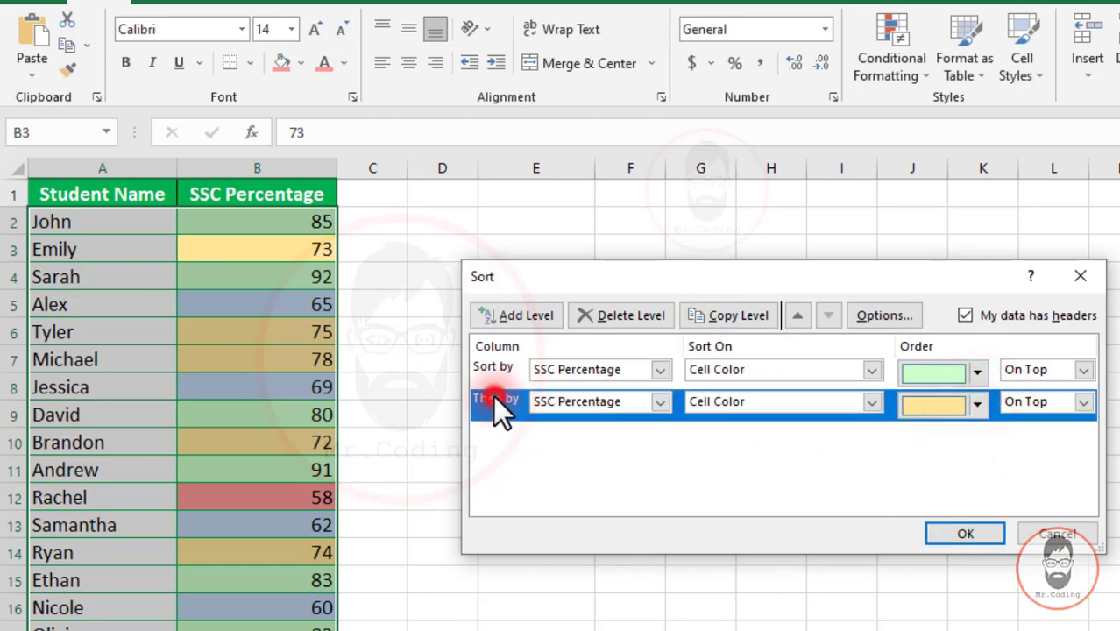
{"action": "left_click", "coordinate": [738, 317]}
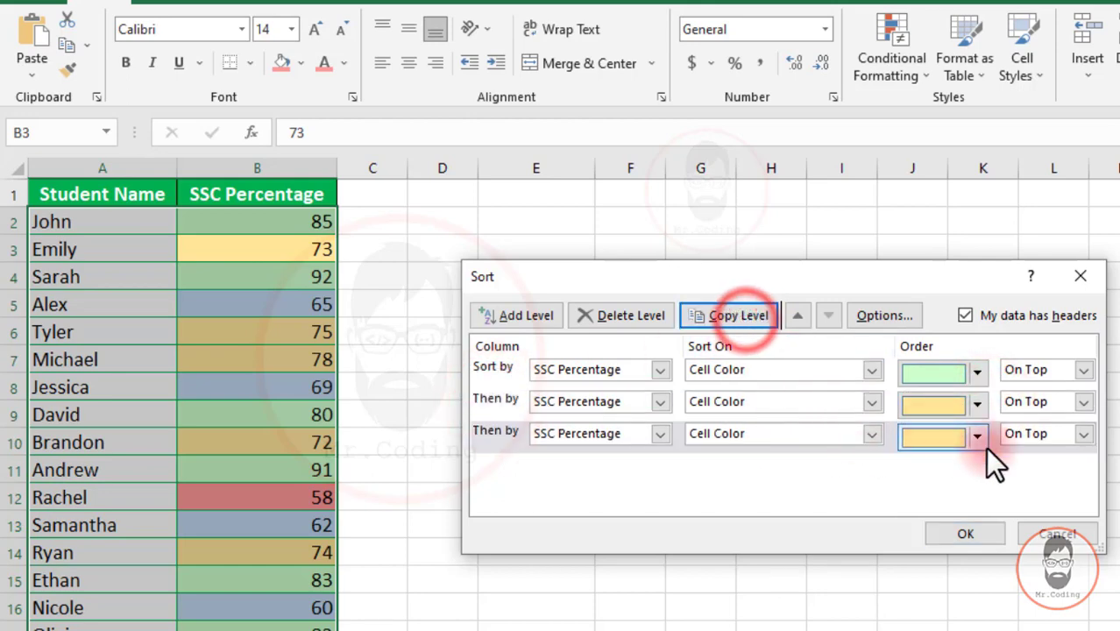
{"action": "left_click", "coordinate": [976, 437]}
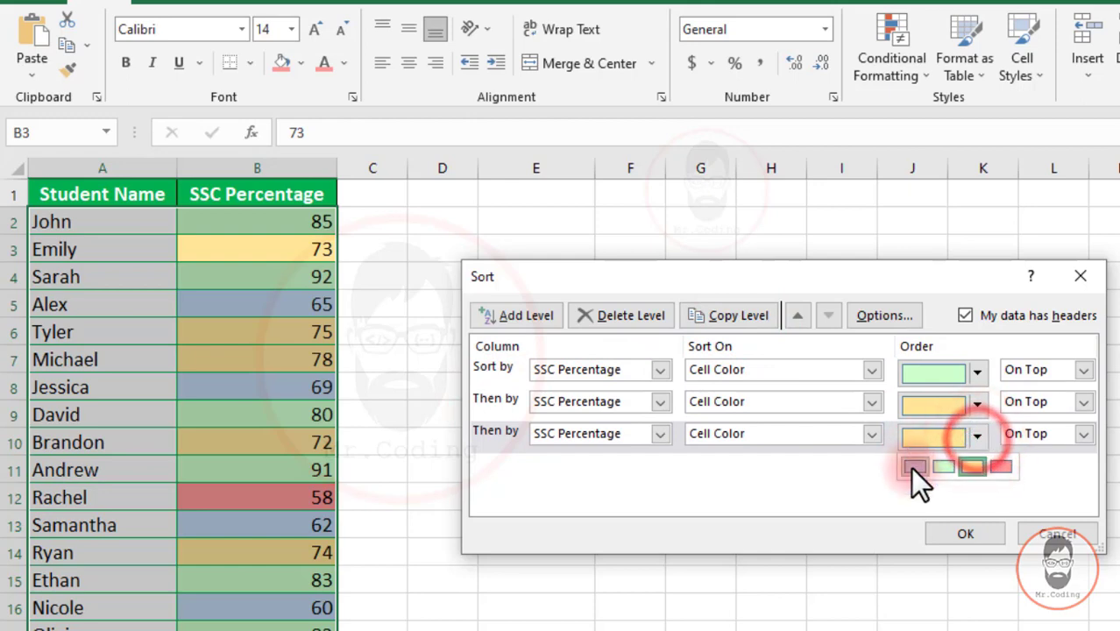
{"action": "left_click", "coordinate": [911, 468]}
Copy the blue sort level, set the fourth level's cell color to red, and apply the sort.
{"action": "left_click", "coordinate": [496, 433]}
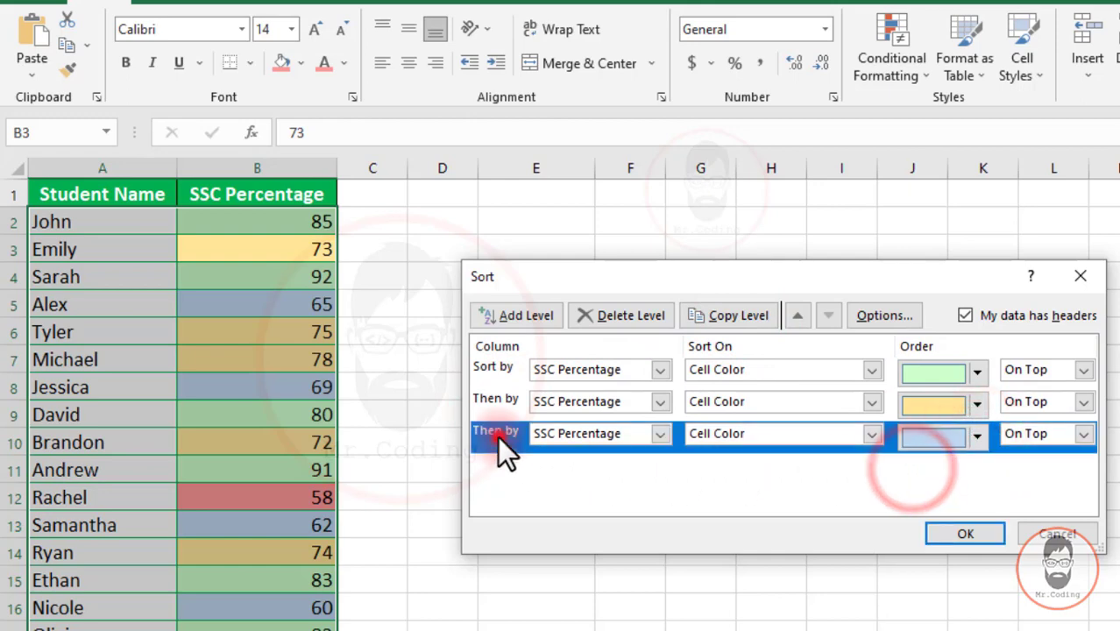
{"action": "left_click", "coordinate": [740, 316]}
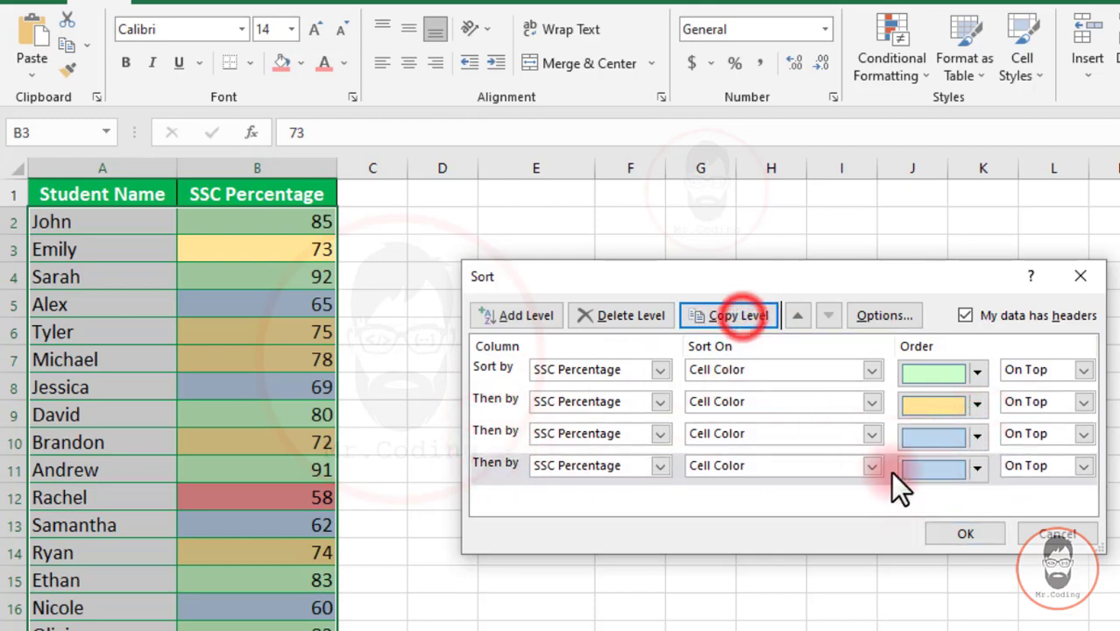
{"action": "left_click", "coordinate": [975, 470]}
{"action": "left_click", "coordinate": [1002, 499]}
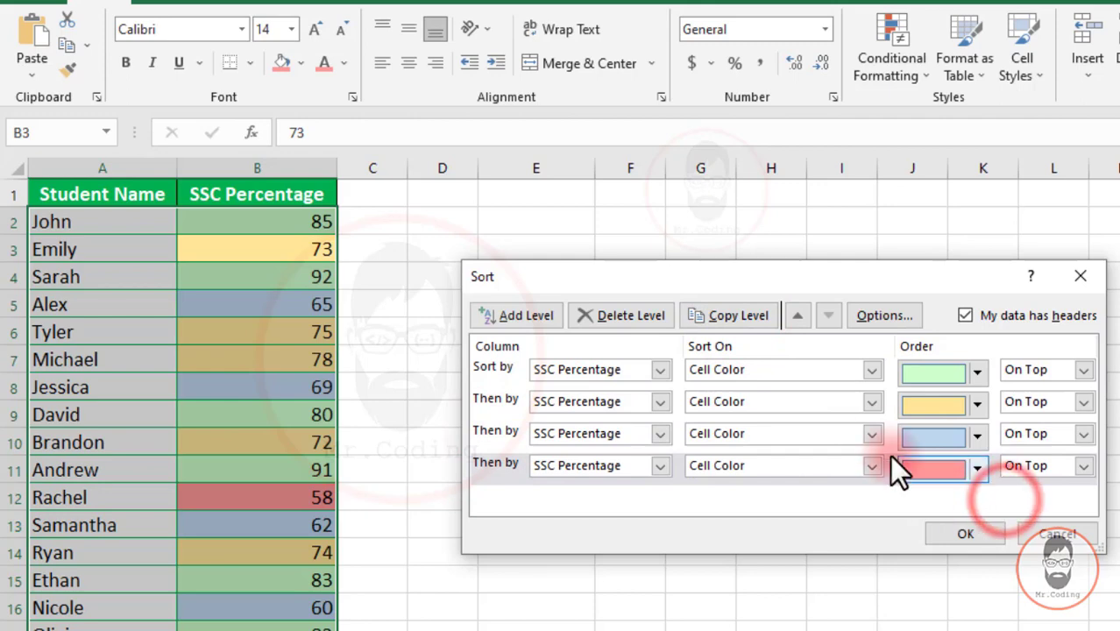
{"action": "left_click", "coordinate": [956, 531]}
Examine the order of the color groups down the whole SSC Percentage column.
{"action": "left_click_drag", "start_coordinate": [274, 224], "coordinate": [270, 279]}
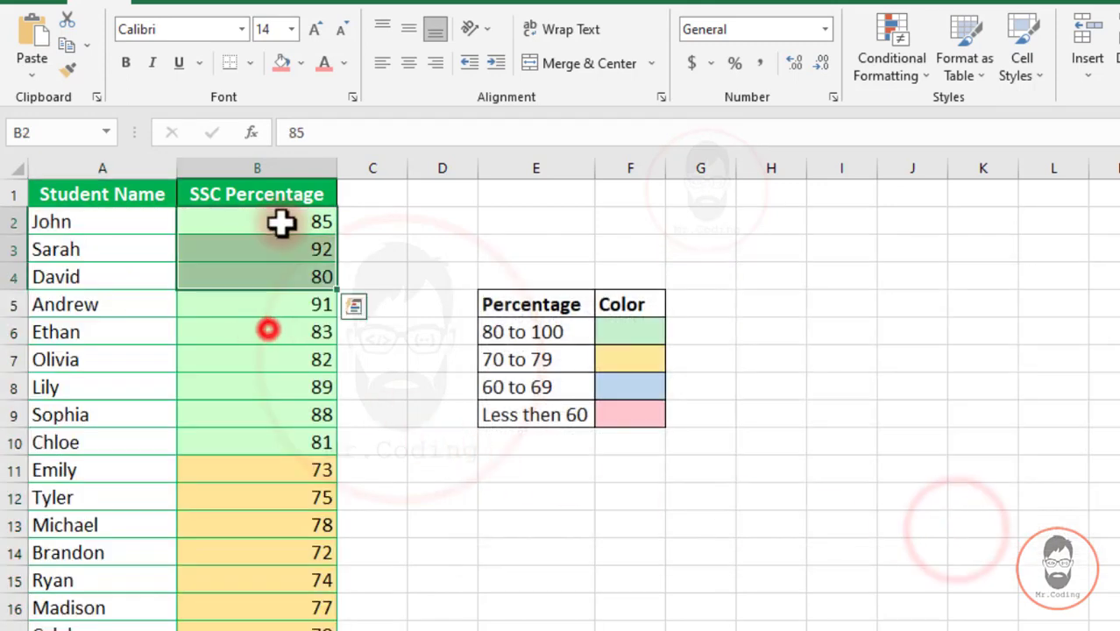
{"action": "left_click", "coordinate": [275, 226]}
{"action": "scroll", "coordinate": [265, 325], "scroll_direction": "down", "scroll_amount": 2}
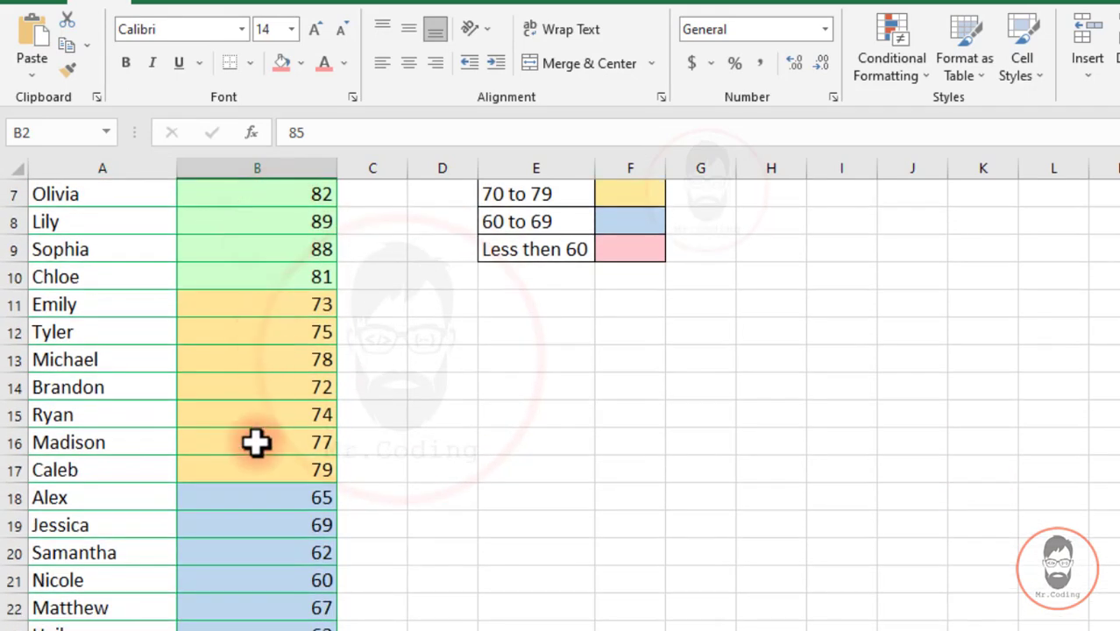
{"action": "scroll", "coordinate": [255, 429], "scroll_direction": "down", "scroll_amount": 2}
{"action": "scroll", "coordinate": [270, 493], "scroll_direction": "up", "scroll_amount": 4}
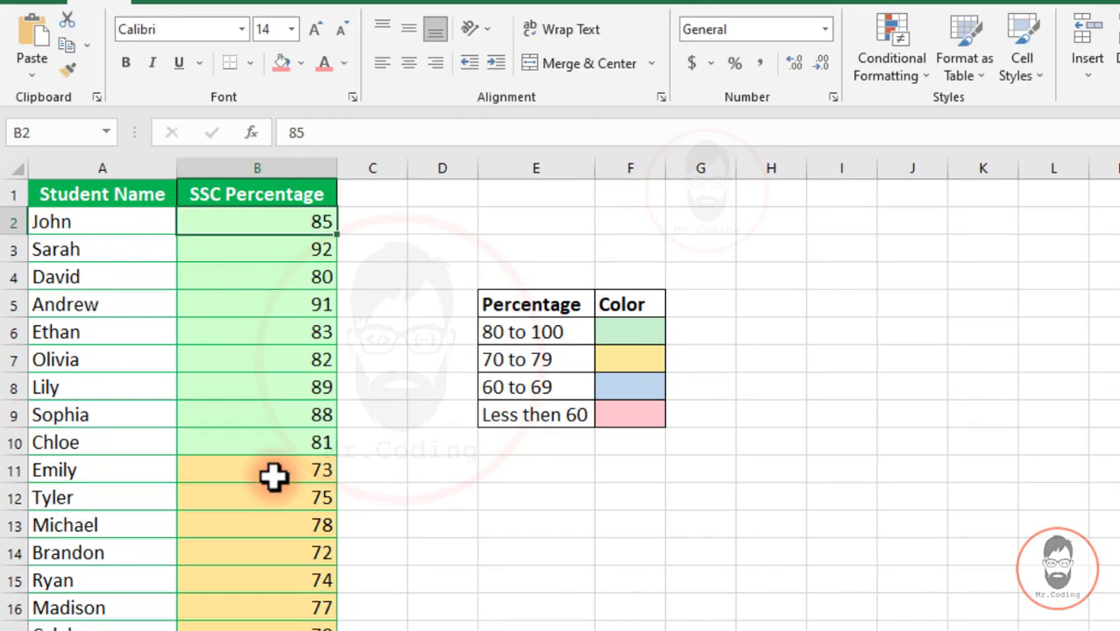
{"action": "scroll", "coordinate": [273, 476], "scroll_direction": "down", "scroll_amount": 3}
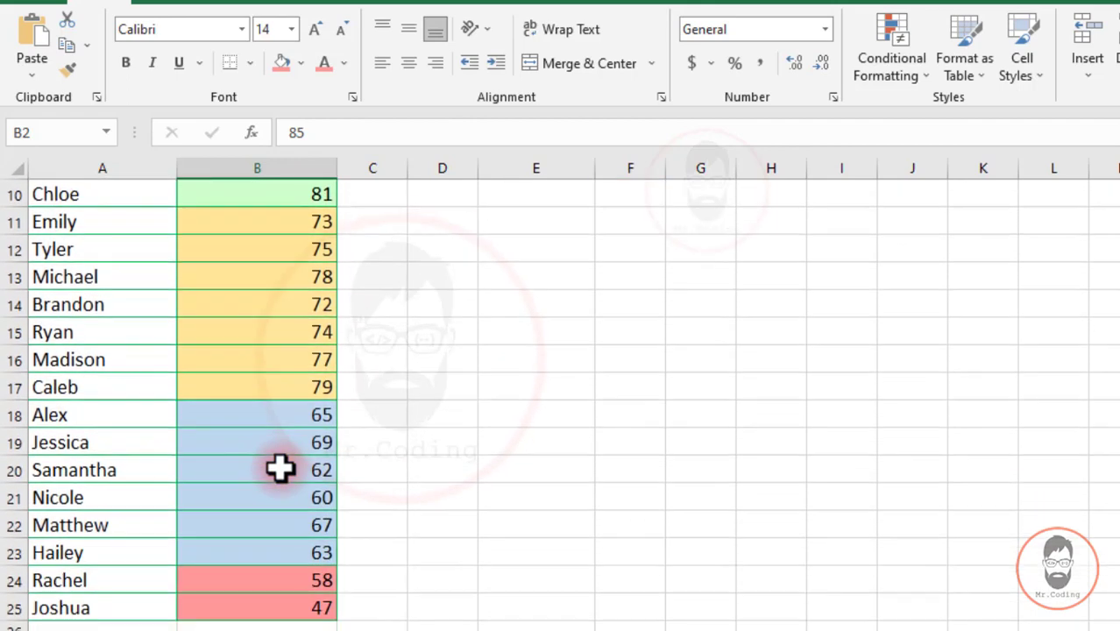
{"action": "scroll", "coordinate": [281, 469], "scroll_direction": "up", "scroll_amount": 3}
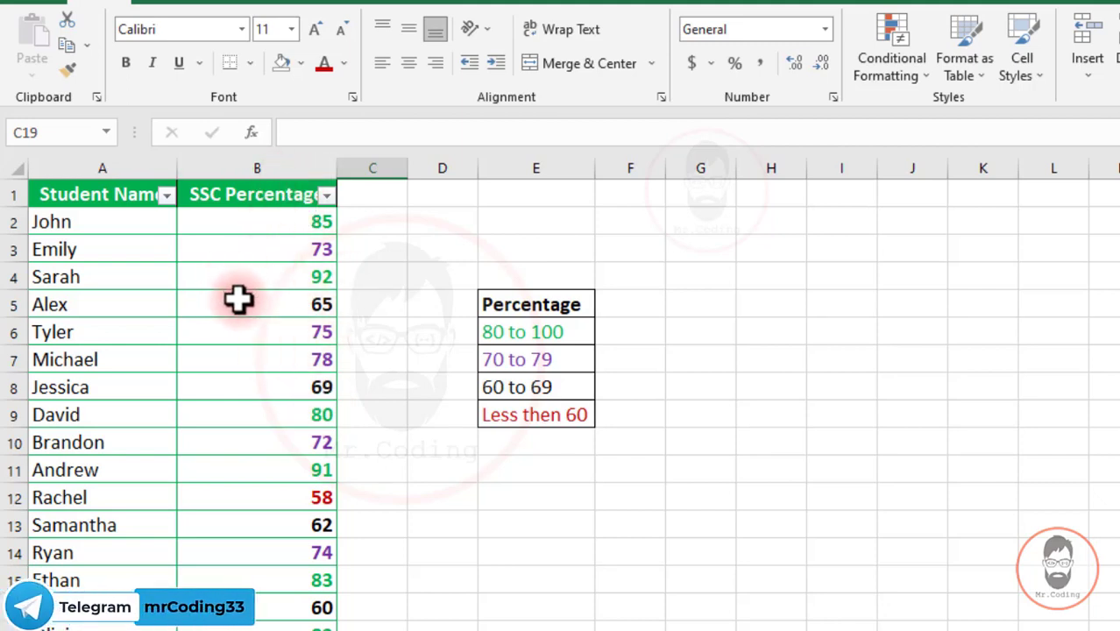
Start a custom sort of the SSC Percentage column by font color, with green on top.
{"action": "left_click", "coordinate": [260, 276]}
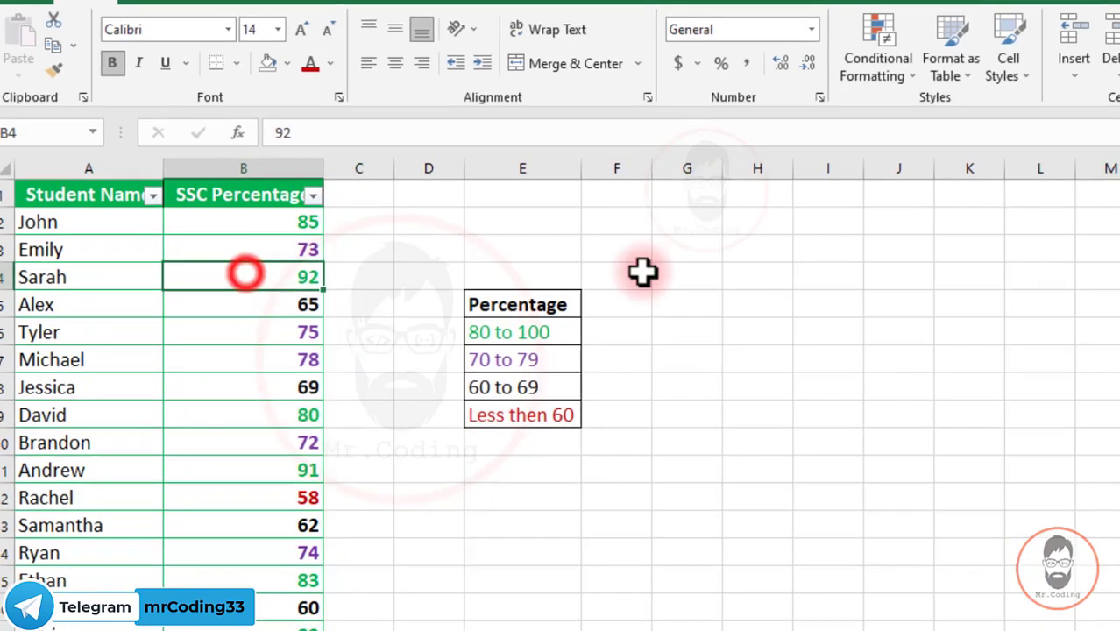
{"action": "left_click", "coordinate": [968, 75]}
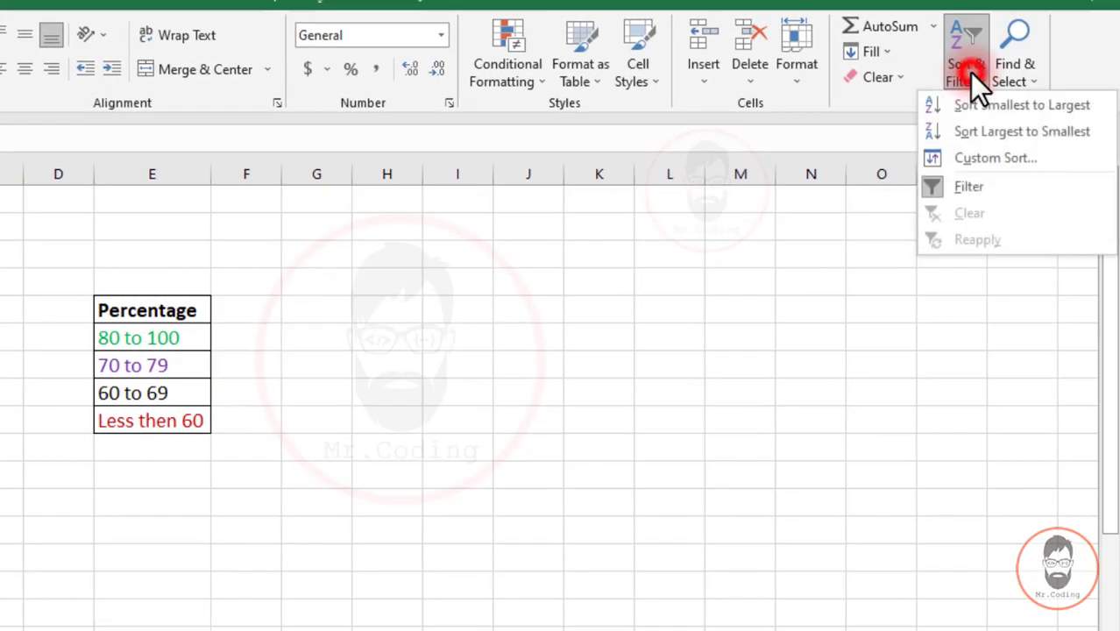
{"action": "left_click", "coordinate": [980, 162]}
{"action": "left_click", "coordinate": [165, 370]}
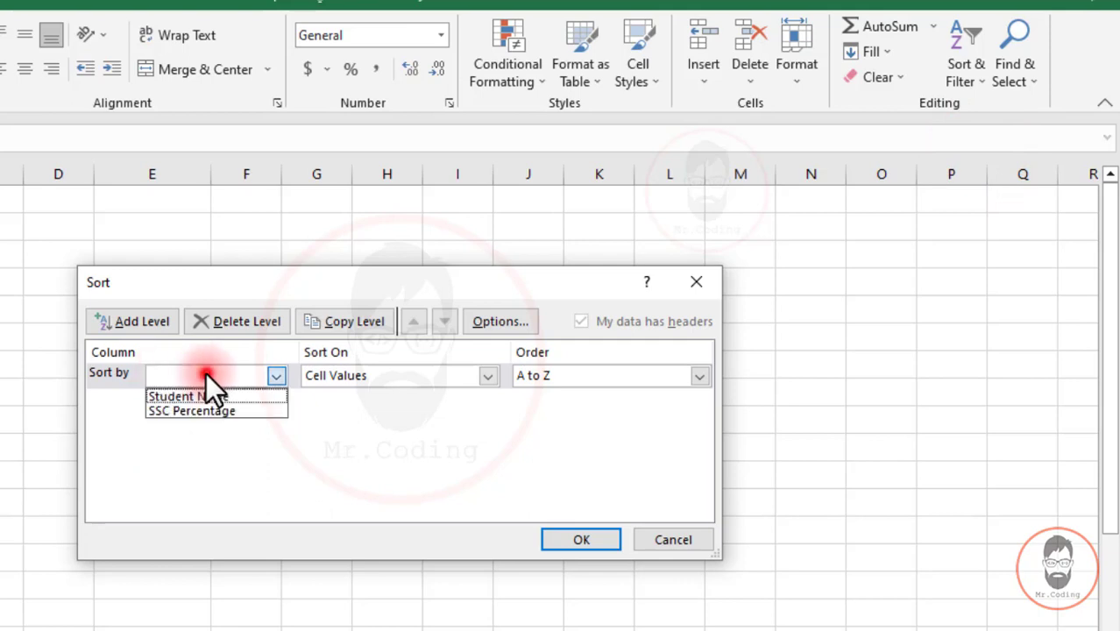
{"action": "left_click", "coordinate": [237, 408]}
{"action": "left_click", "coordinate": [415, 376]}
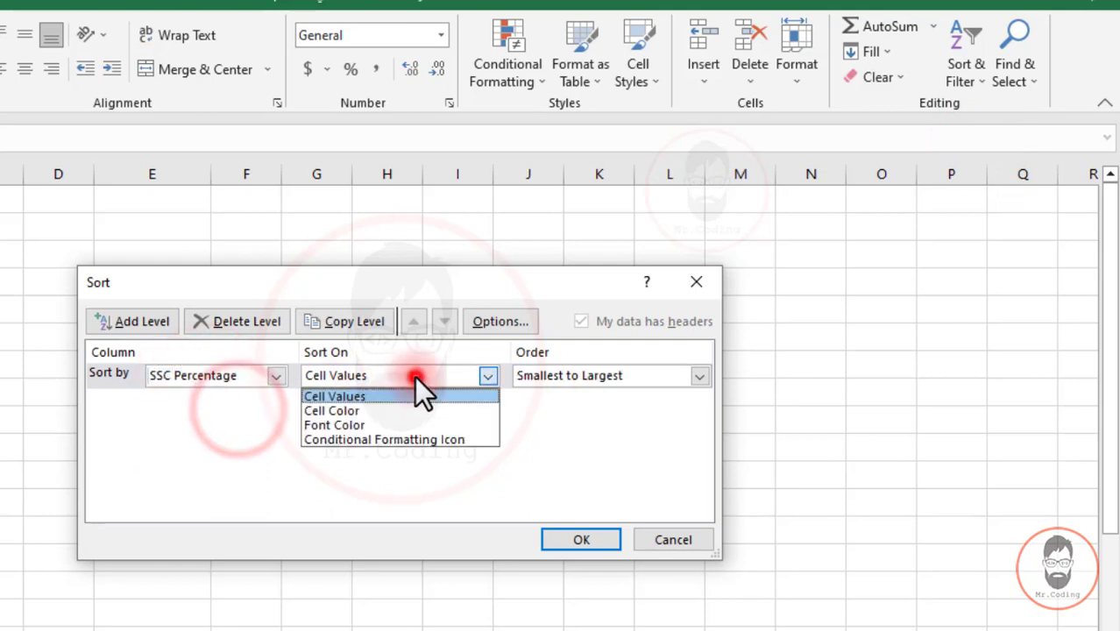
{"action": "left_click", "coordinate": [403, 373]}
{"action": "left_click", "coordinate": [420, 371]}
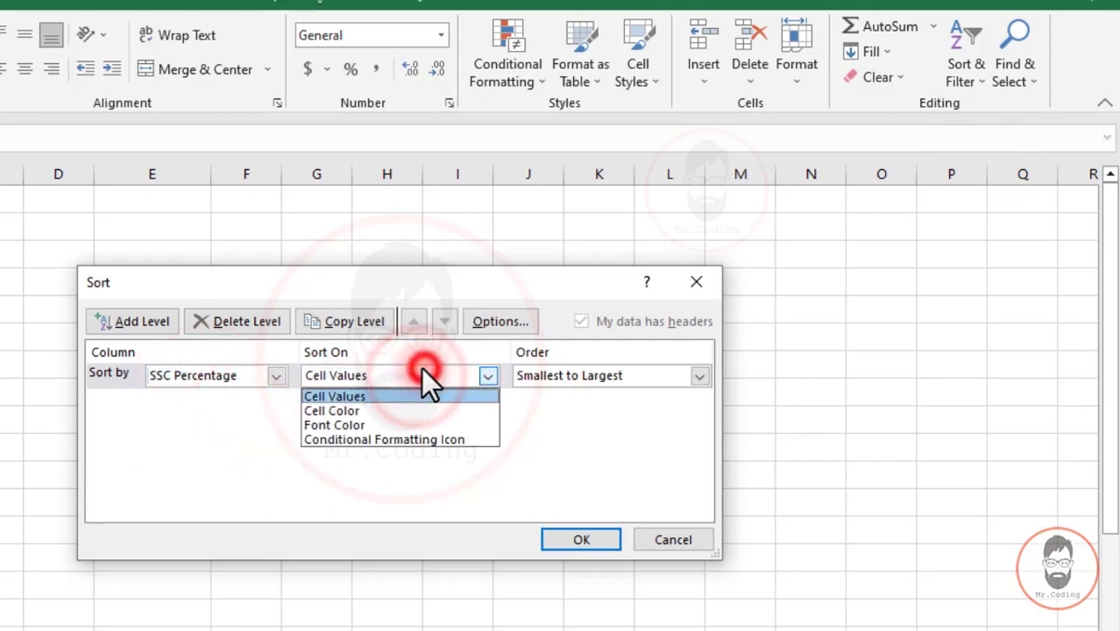
{"action": "left_click", "coordinate": [358, 424]}
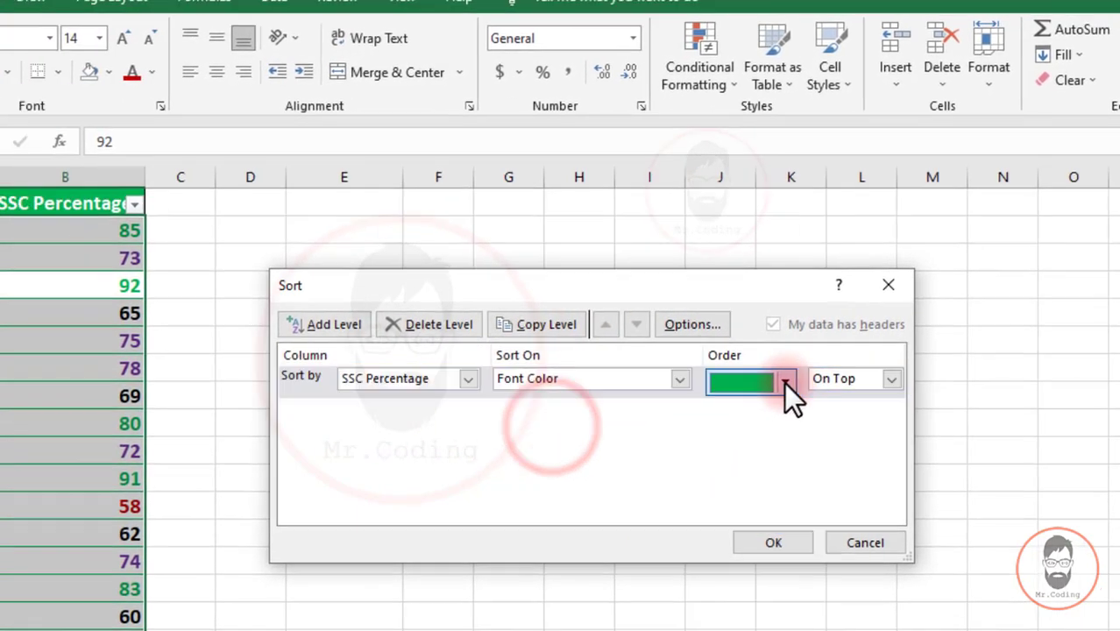
{"action": "left_click", "coordinate": [595, 377]}
{"action": "left_click", "coordinate": [919, 410]}
Copy the green font color sort level and set the second level's color to red.
{"action": "left_click", "coordinate": [504, 384]}
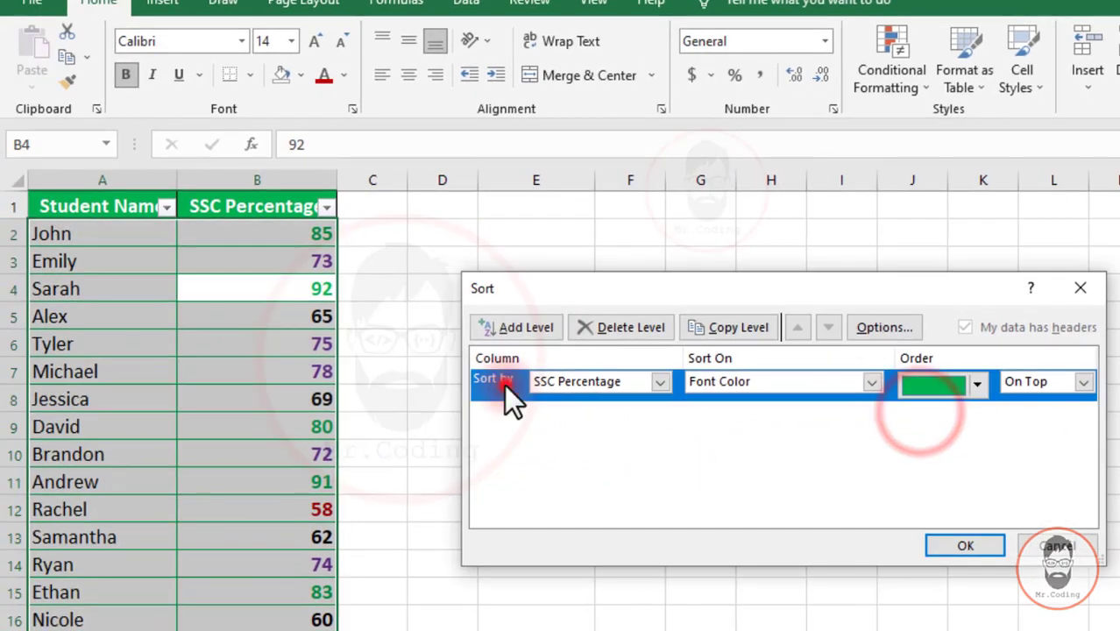
{"action": "left_click", "coordinate": [728, 329]}
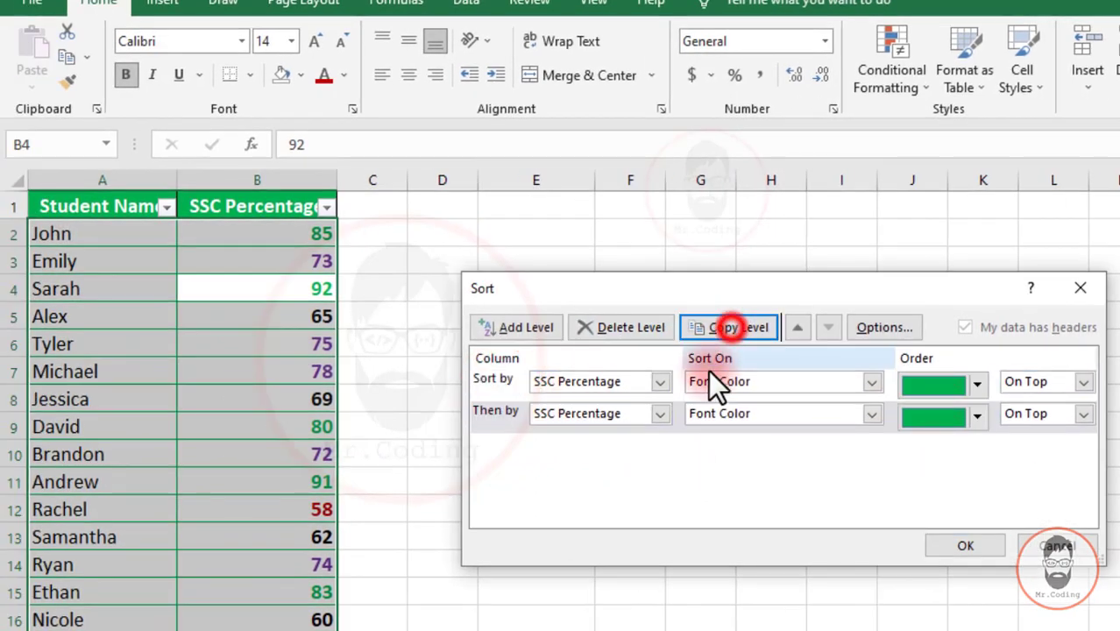
{"action": "left_click", "coordinate": [951, 417]}
{"action": "left_click", "coordinate": [973, 446]}
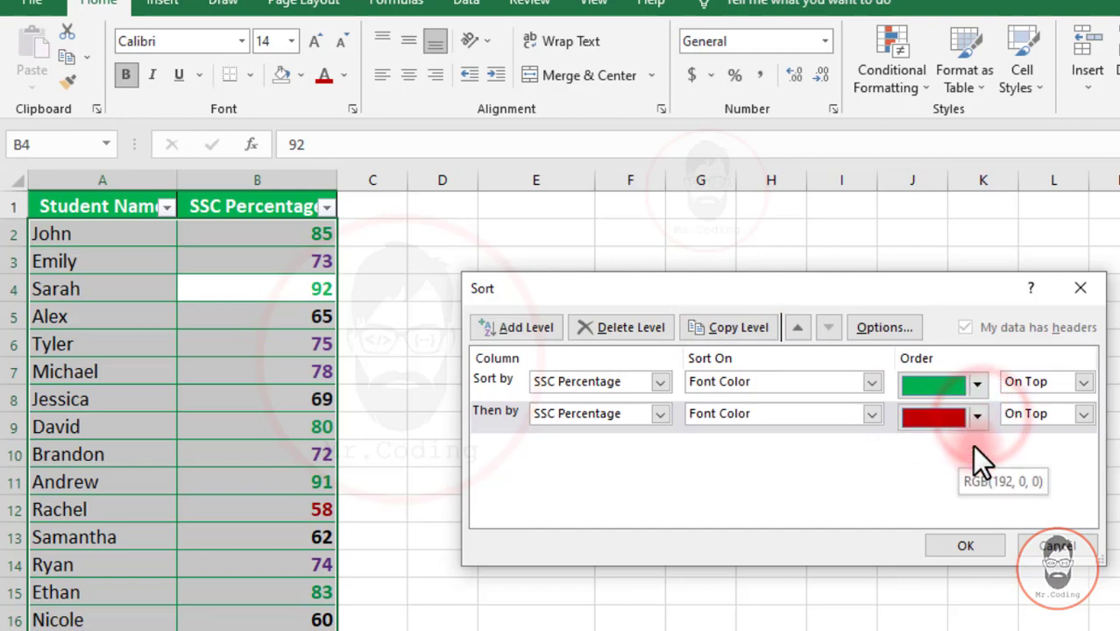
Copy the red sort level and set the third level's font color to purple.
{"action": "left_click", "coordinate": [499, 409]}
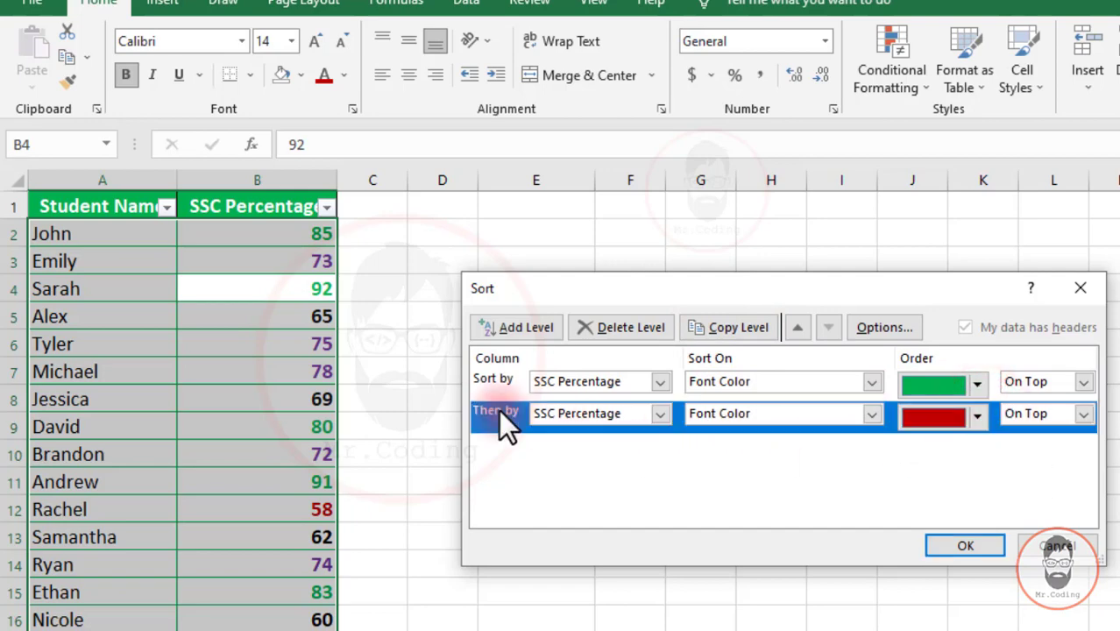
{"action": "left_click", "coordinate": [747, 330]}
{"action": "left_click", "coordinate": [975, 446]}
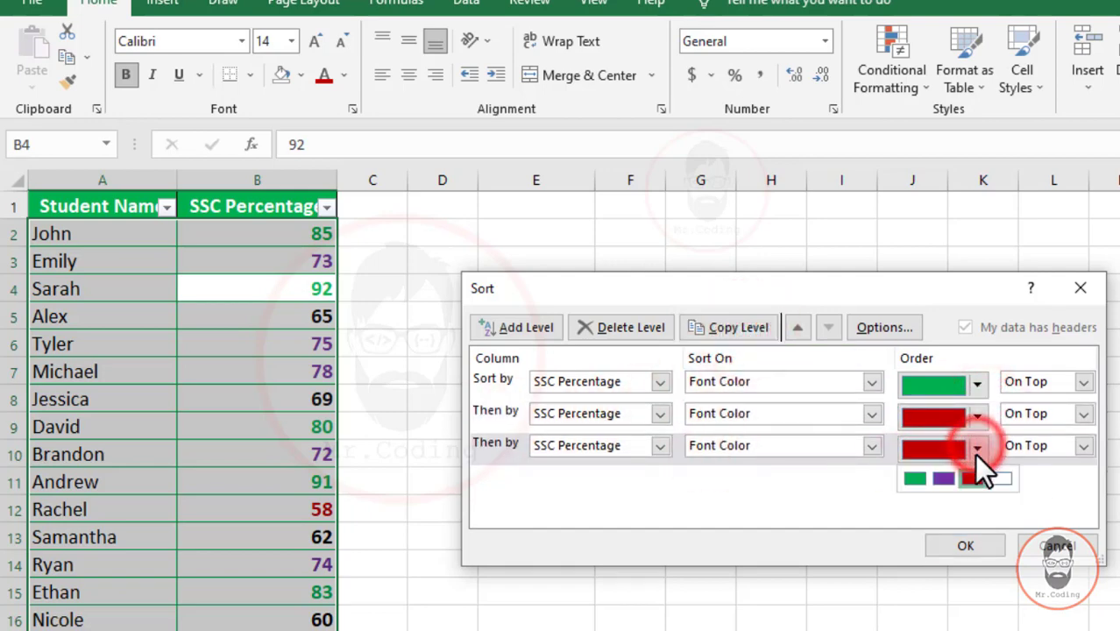
{"action": "left_click", "coordinate": [943, 475]}
Copy the purple sort level, set the fourth level's font color to white, and apply the sort.
{"action": "left_click", "coordinate": [488, 446]}
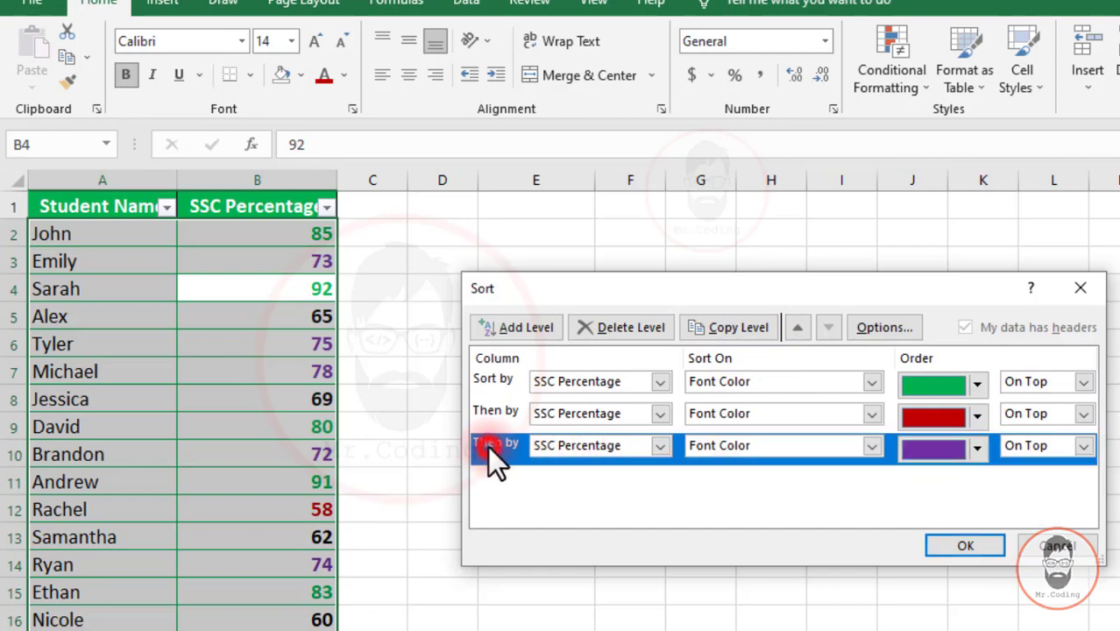
{"action": "left_click", "coordinate": [735, 328]}
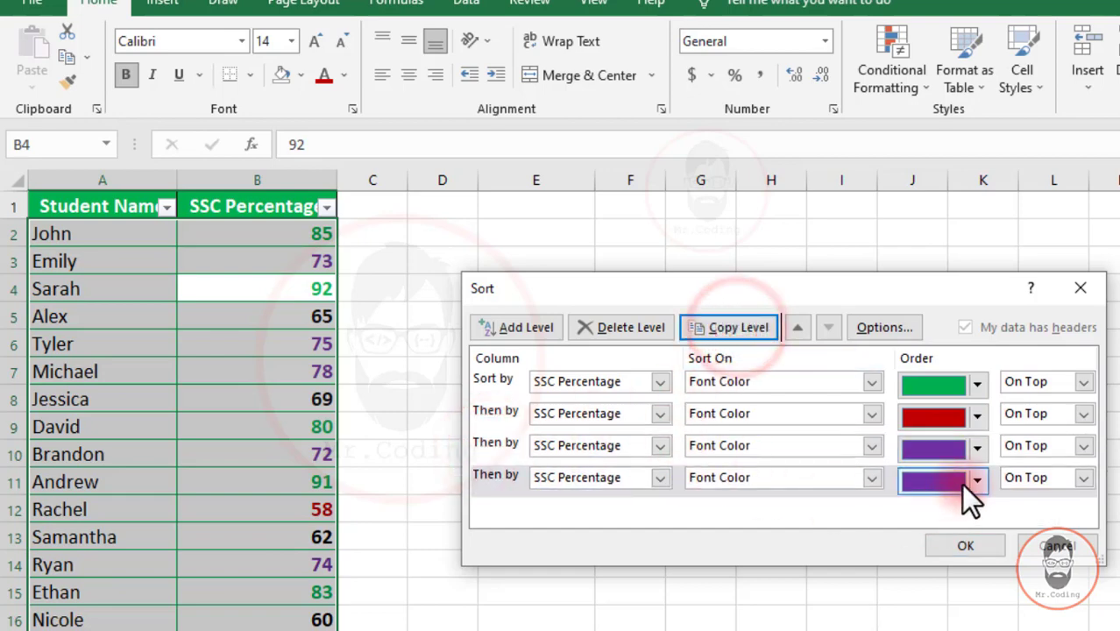
{"action": "left_click", "coordinate": [975, 478]}
{"action": "left_click", "coordinate": [999, 510]}
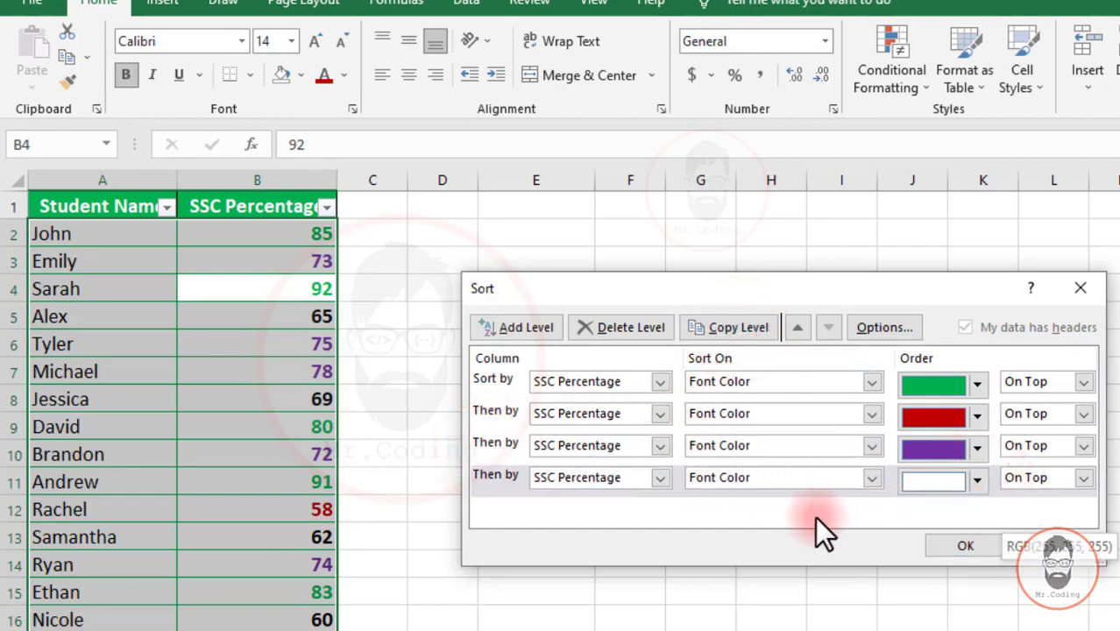
{"action": "left_click", "coordinate": [971, 544]}
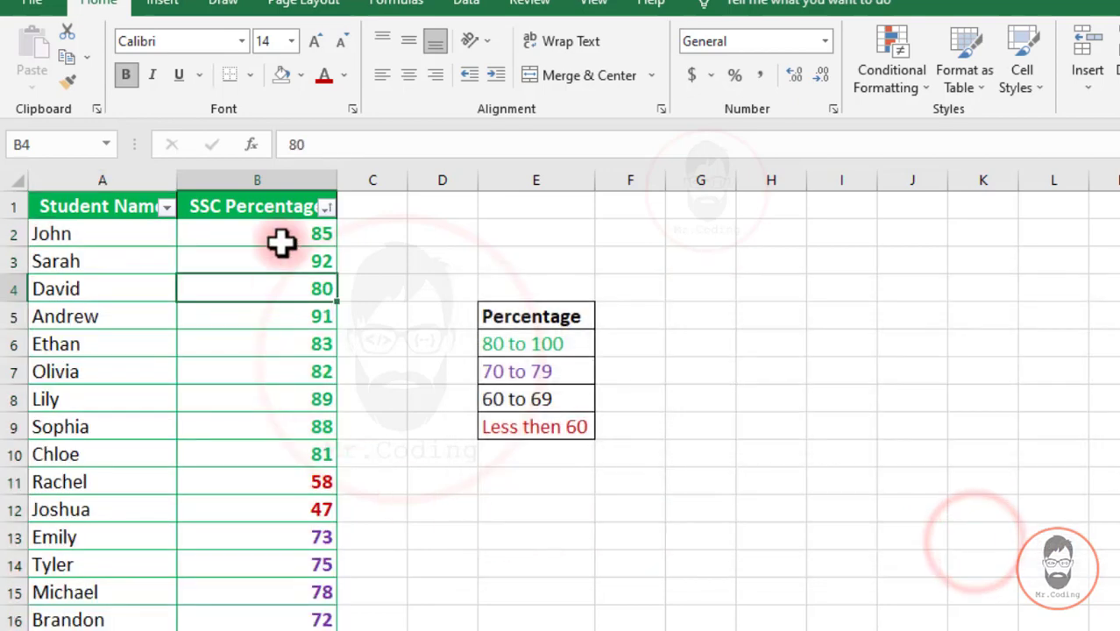
Examine the order of the font color groups down the whole SSC Percentage column.
{"action": "left_click_drag", "start_coordinate": [283, 235], "coordinate": [275, 459]}
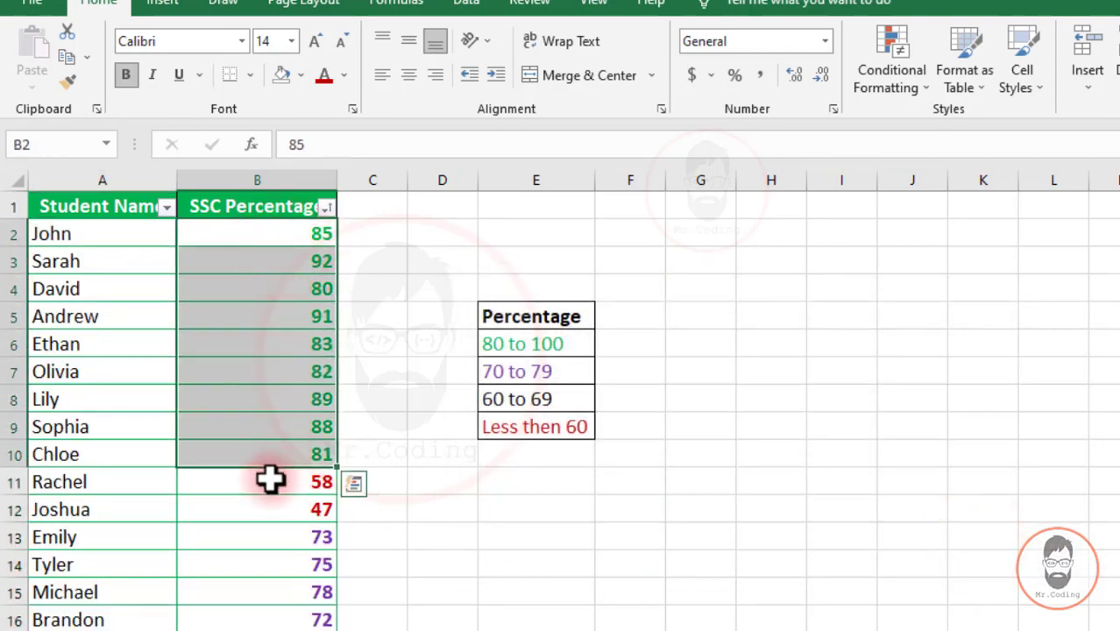
{"action": "left_click", "coordinate": [270, 478]}
{"action": "scroll", "coordinate": [272, 469], "scroll_direction": "down", "scroll_amount": 1}
{"action": "scroll", "coordinate": [272, 451], "scroll_direction": "down", "scroll_amount": 2}
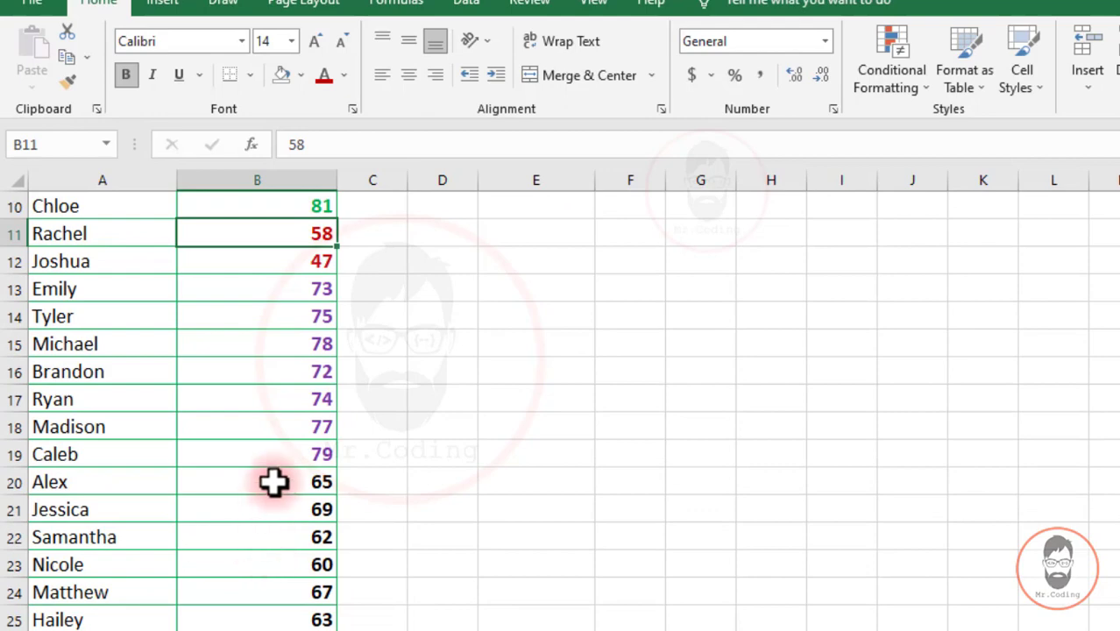
{"action": "left_click_drag", "start_coordinate": [273, 481], "coordinate": [275, 586]}
{"action": "scroll", "coordinate": [270, 413], "scroll_direction": "up", "scroll_amount": 3}
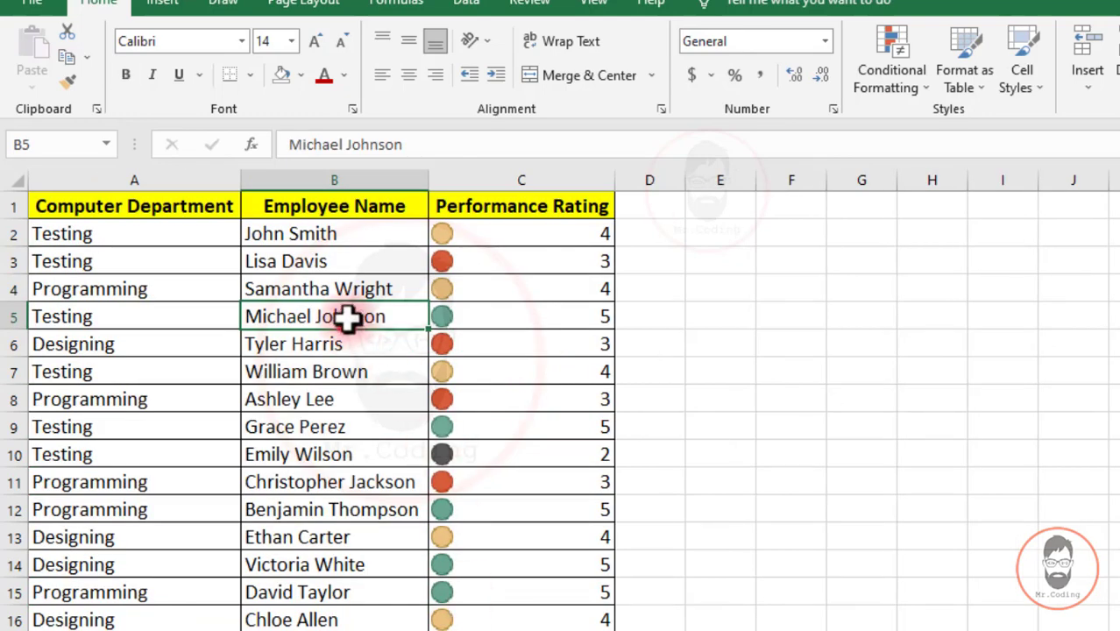
{"action": "left_click", "coordinate": [346, 314]}
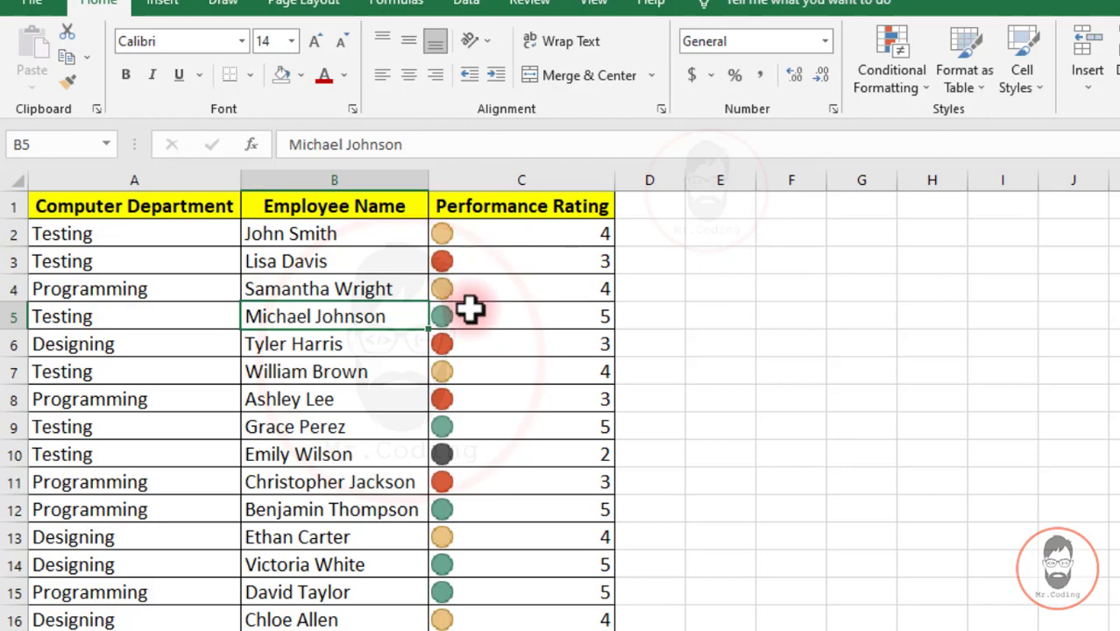
{"action": "left_click", "coordinate": [897, 82]}
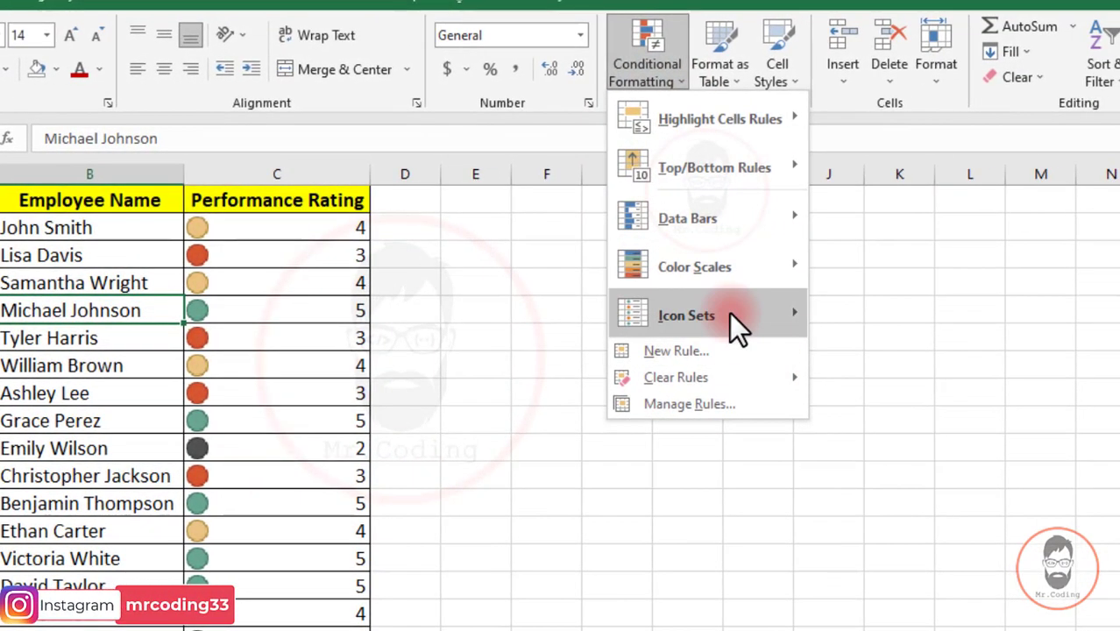
{"action": "mouse_move", "coordinate": [730, 315]}
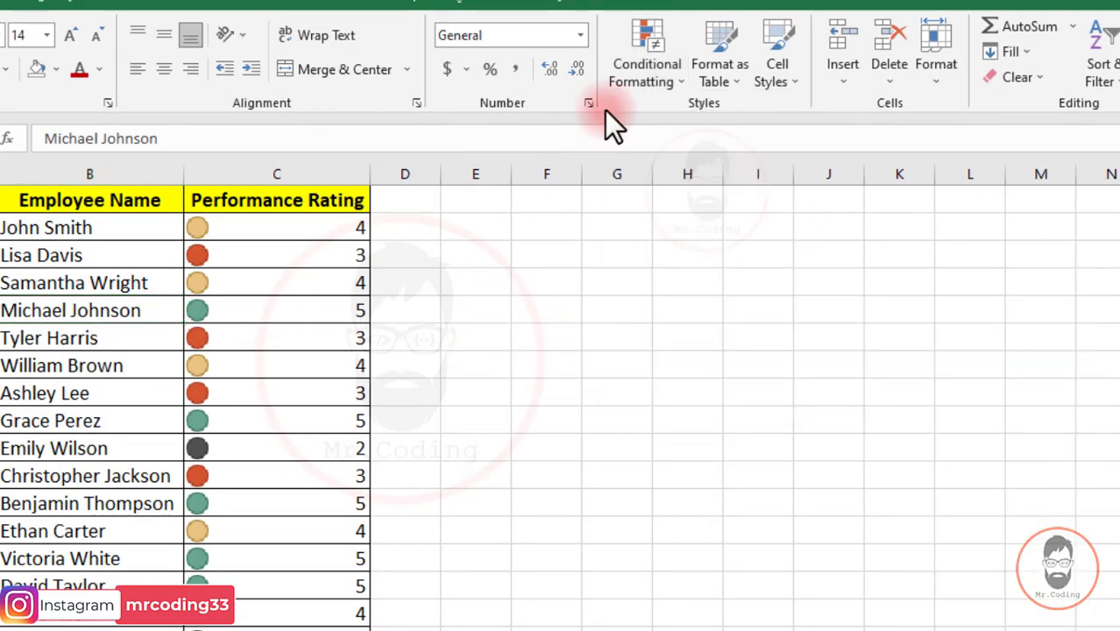
{"action": "left_click", "coordinate": [674, 64]}
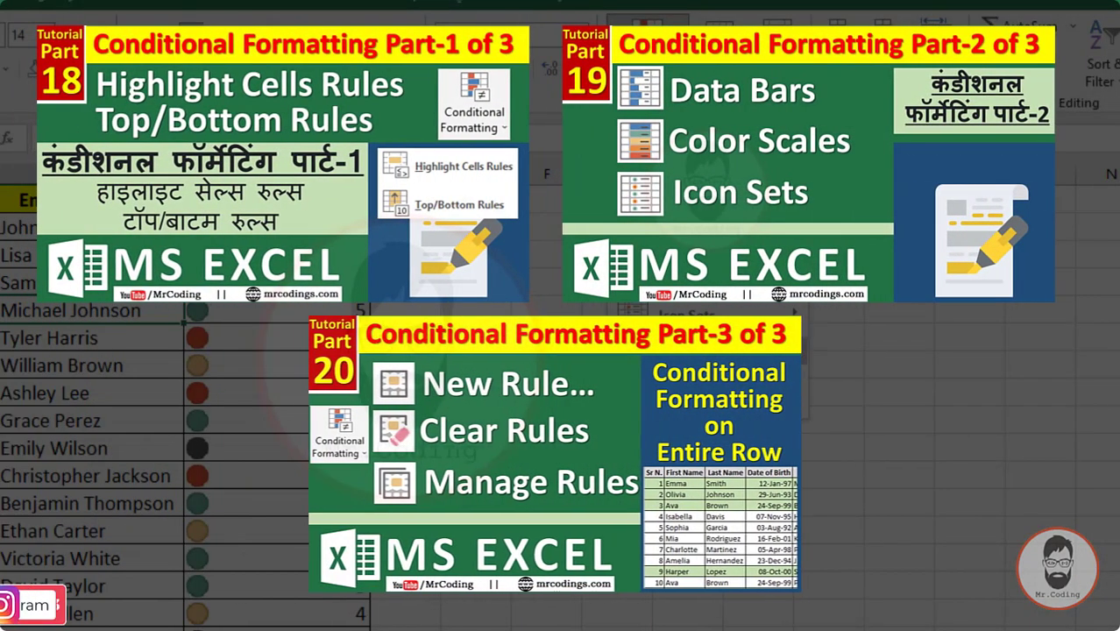
{"action": "mouse_move", "coordinate": [692, 122]}
{"action": "left_click", "coordinate": [670, 64]}
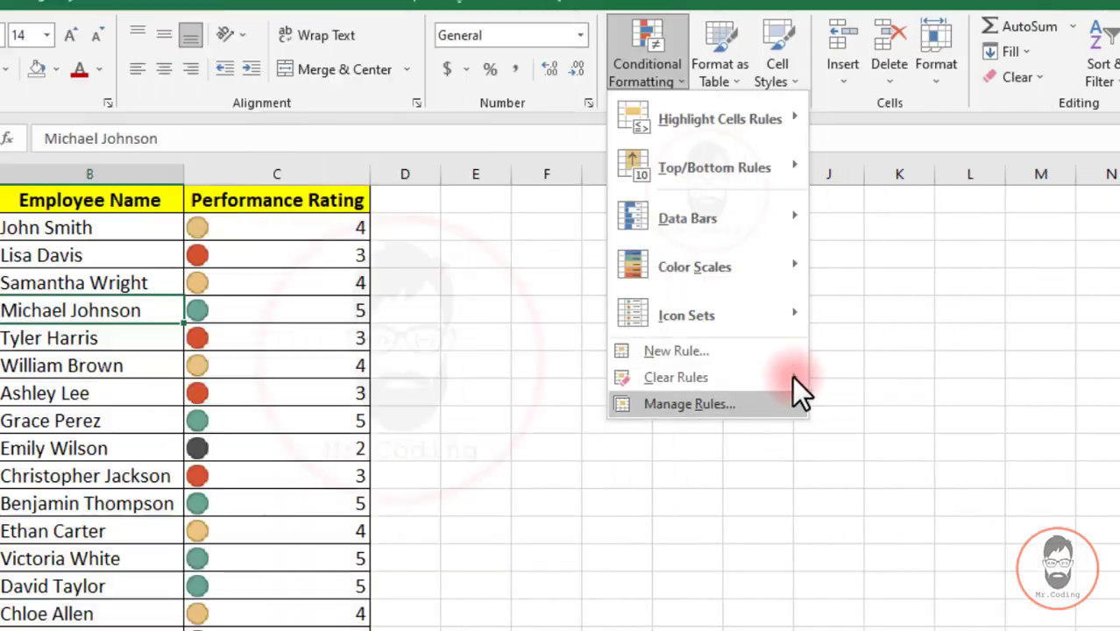
{"action": "left_click", "coordinate": [282, 242]}
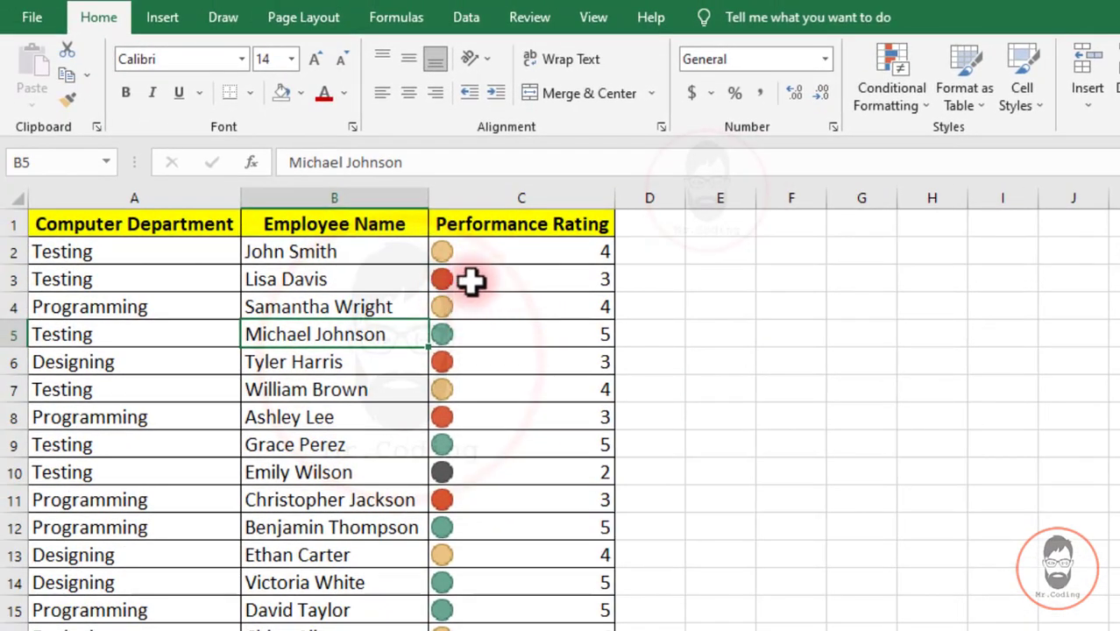
Start a custom sort of the Performance Rating column by conditional formatting icon, with the red circle on top.
{"action": "left_click", "coordinate": [471, 279]}
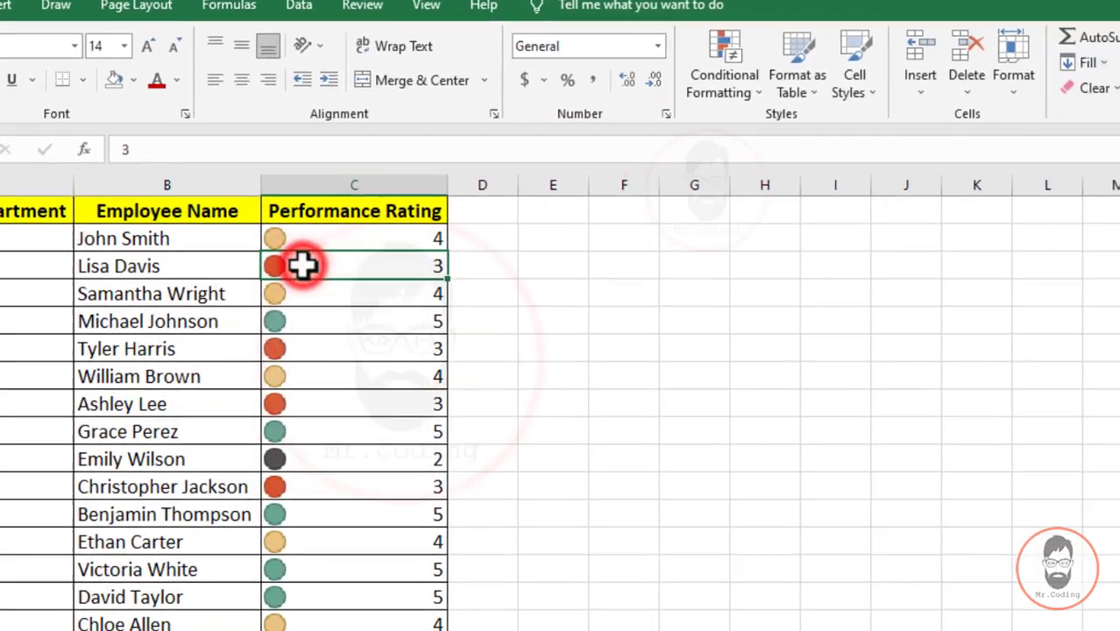
{"action": "left_click", "coordinate": [970, 62]}
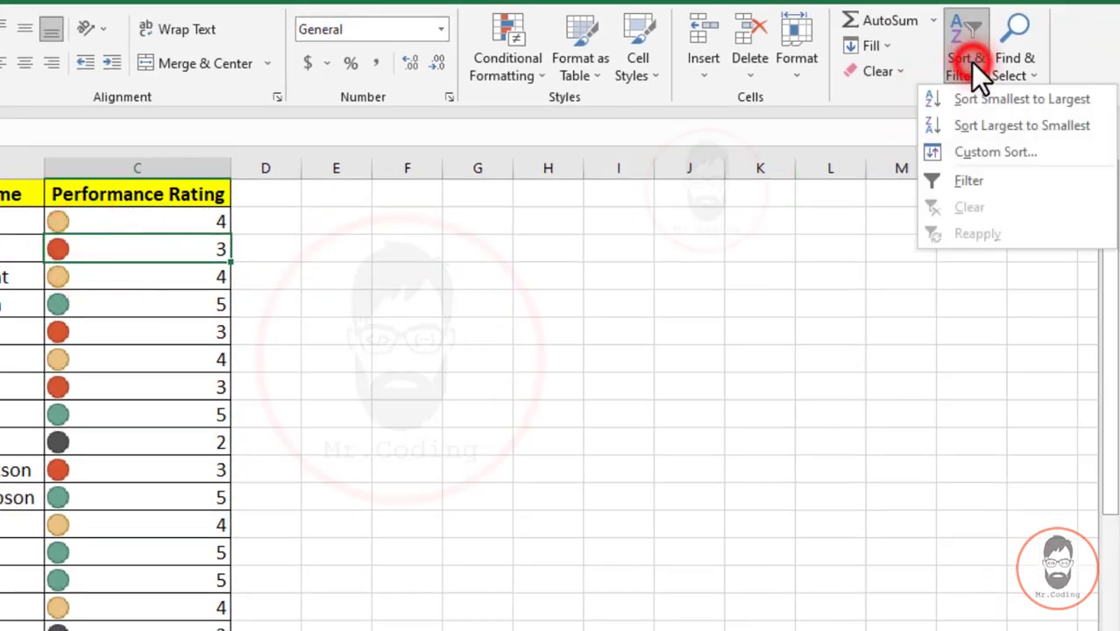
{"action": "left_click", "coordinate": [975, 151]}
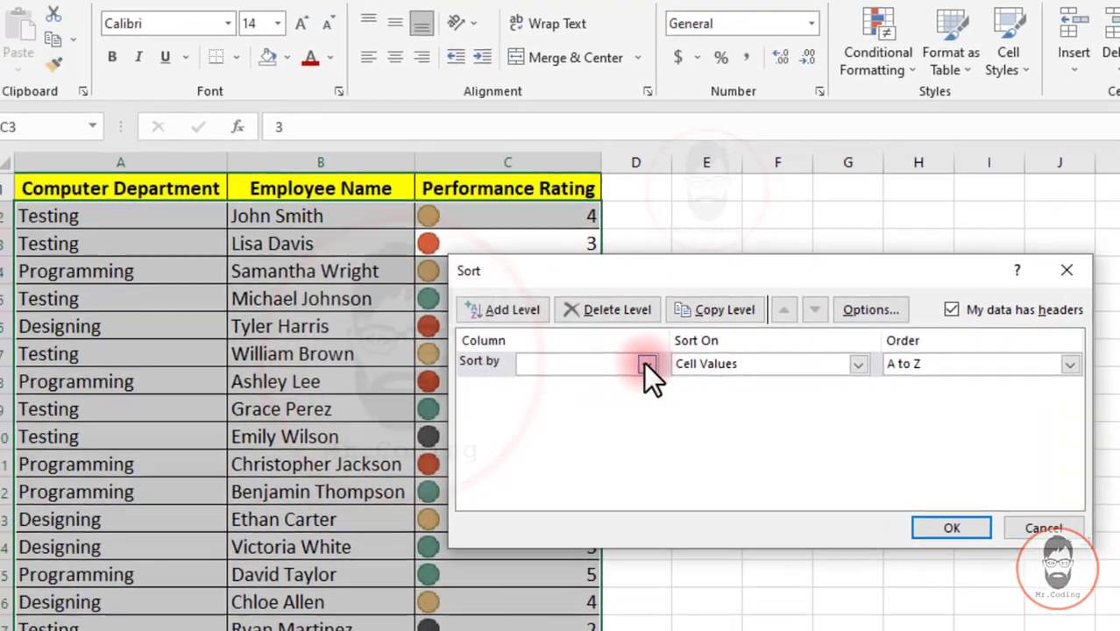
{"action": "left_click", "coordinate": [276, 369]}
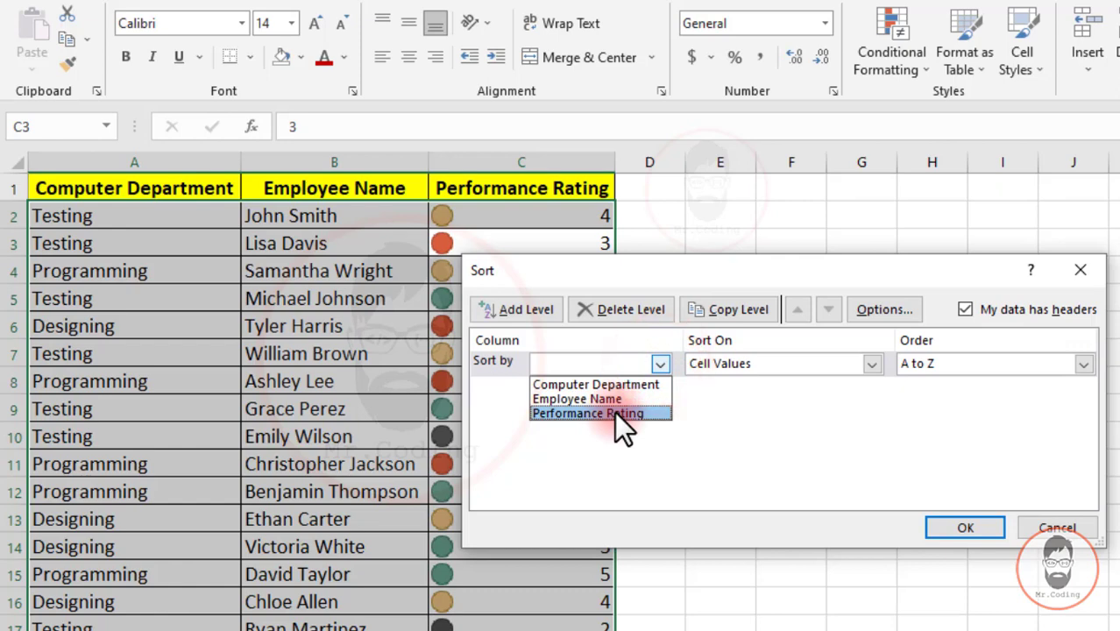
{"action": "left_click", "coordinate": [615, 412]}
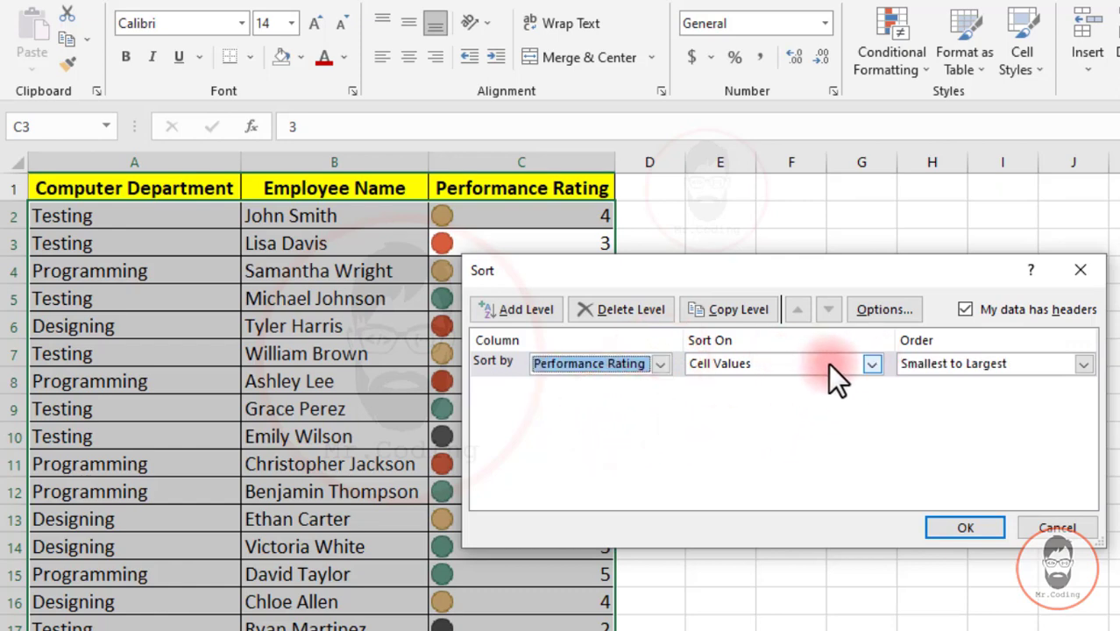
{"action": "left_click", "coordinate": [871, 363]}
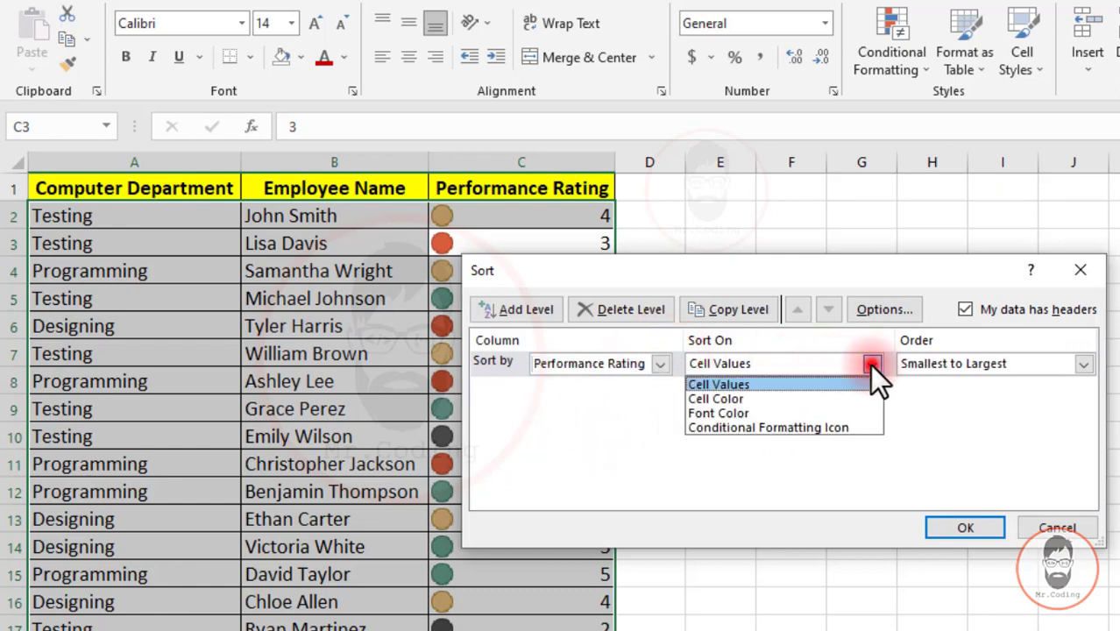
{"action": "left_click", "coordinate": [820, 426]}
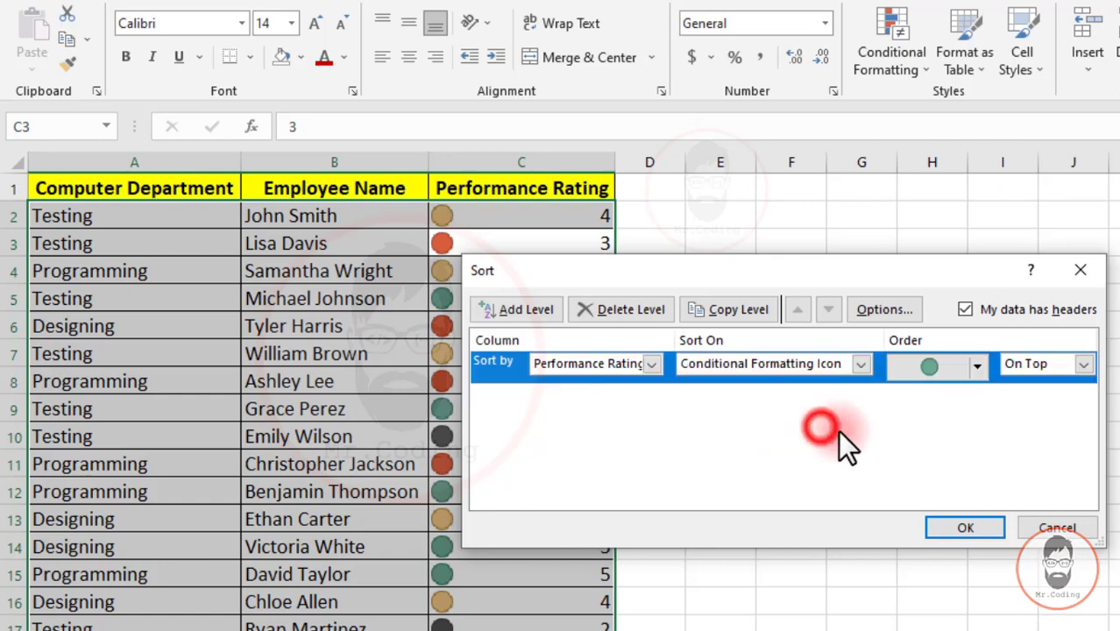
{"action": "left_click", "coordinate": [976, 367]}
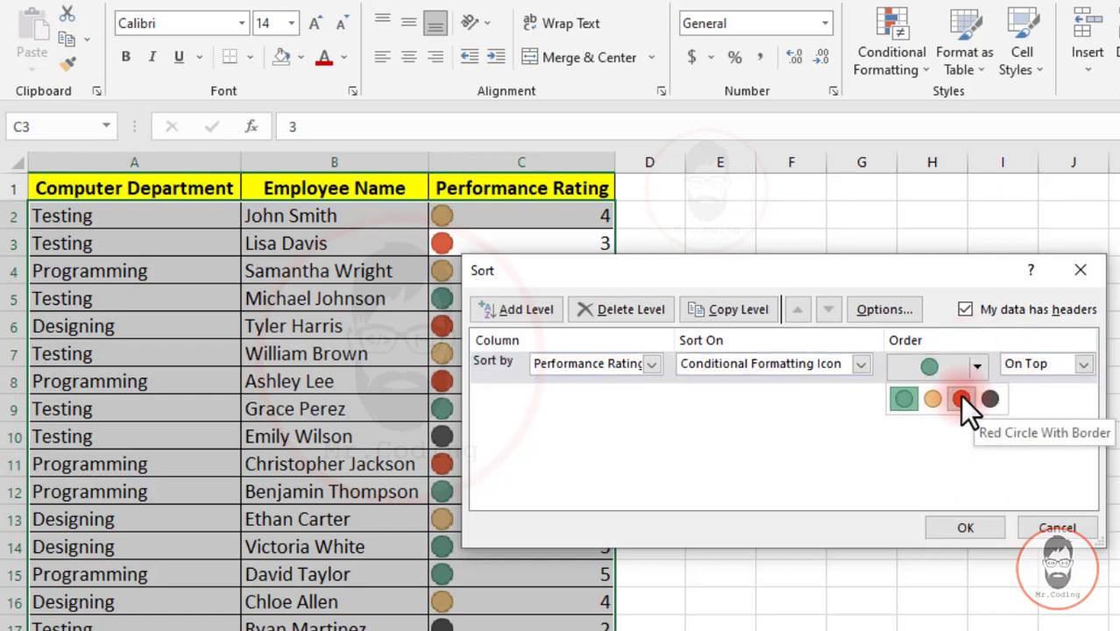
{"action": "left_click", "coordinate": [962, 398]}
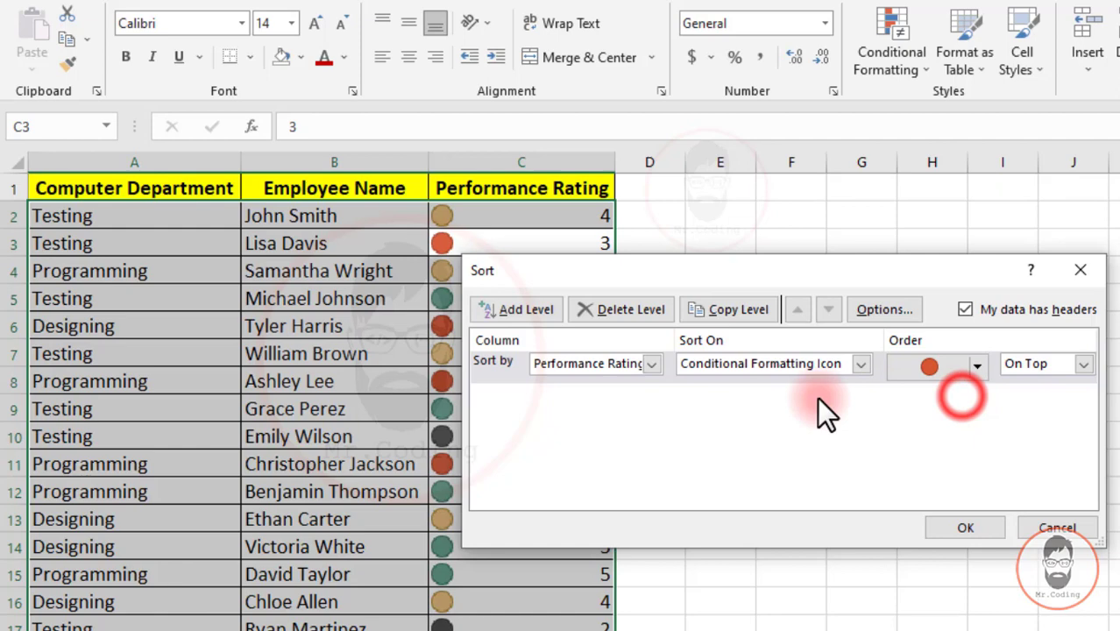
Copy the red circle sort level and set the second level's icon to the green circle.
{"action": "left_click", "coordinate": [496, 364]}
{"action": "left_click", "coordinate": [703, 317]}
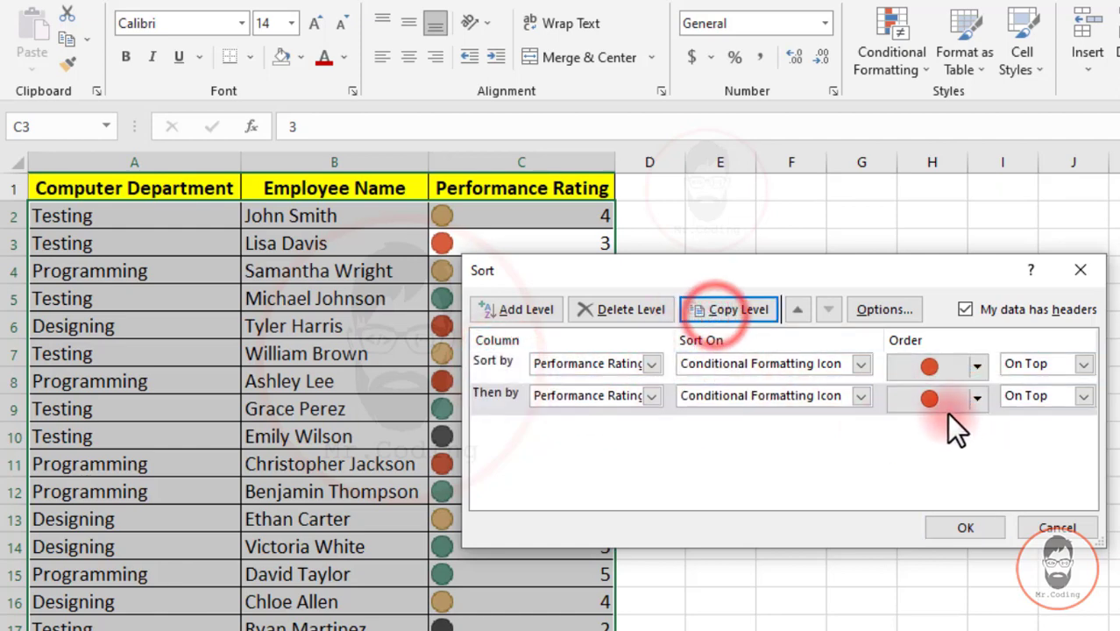
{"action": "left_click", "coordinate": [978, 396]}
{"action": "left_click", "coordinate": [903, 431]}
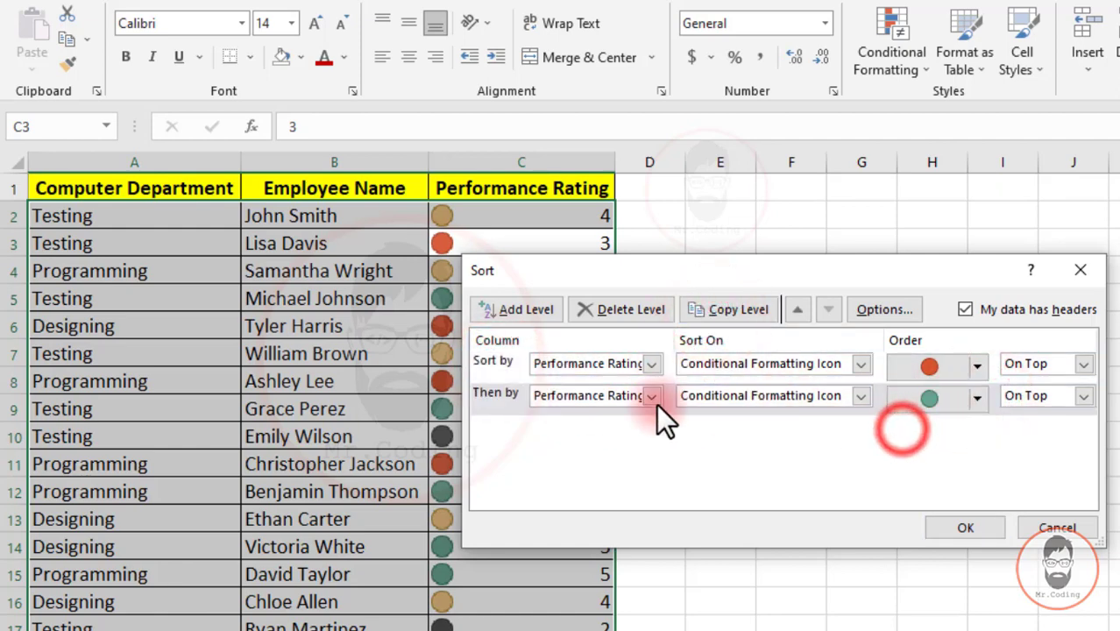
Copy the green circle sort level and set the third level's icon to the black circle.
{"action": "left_click", "coordinate": [496, 395]}
{"action": "left_click", "coordinate": [729, 309]}
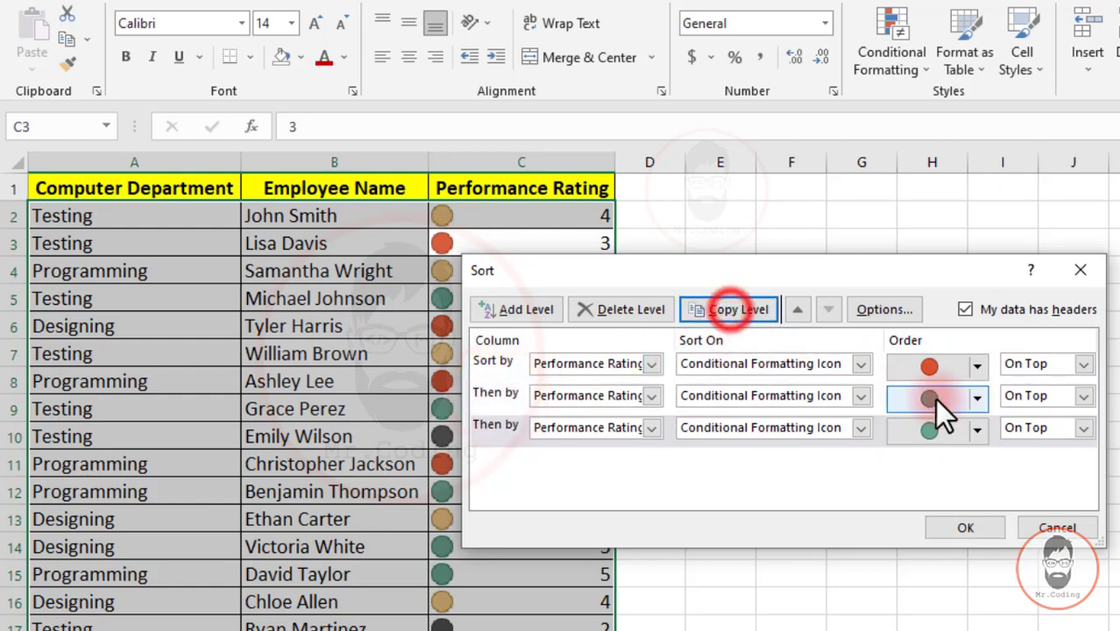
{"action": "left_click", "coordinate": [976, 429]}
{"action": "left_click", "coordinate": [989, 462]}
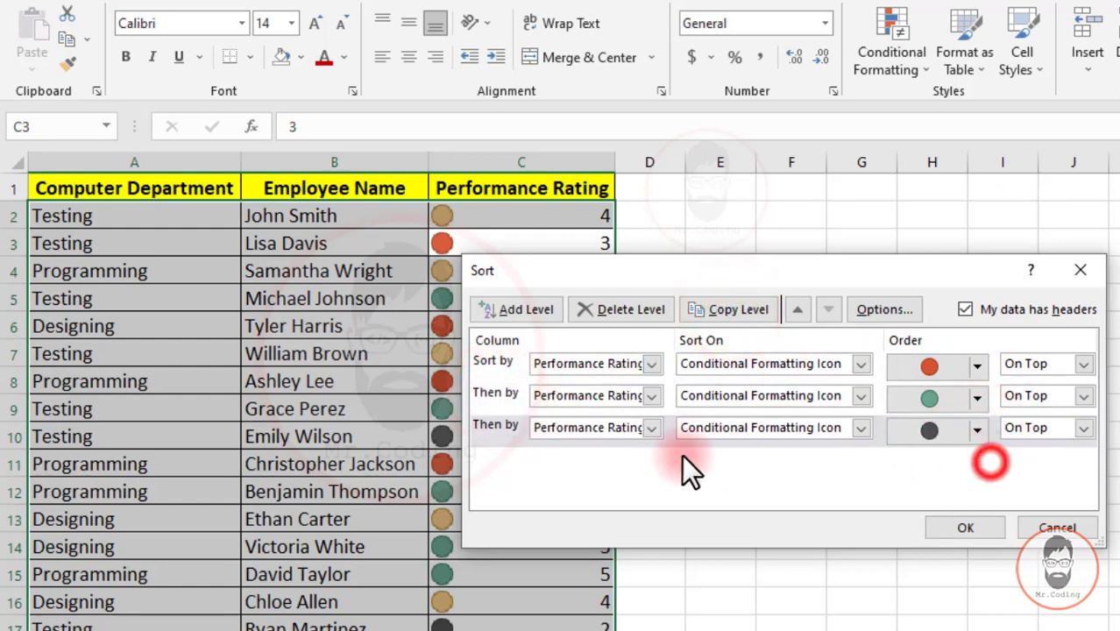
Copy the black circle sort level, set the fourth level's icon to the yellow circle, and apply the sort.
{"action": "left_click", "coordinate": [494, 425]}
{"action": "left_click", "coordinate": [712, 310]}
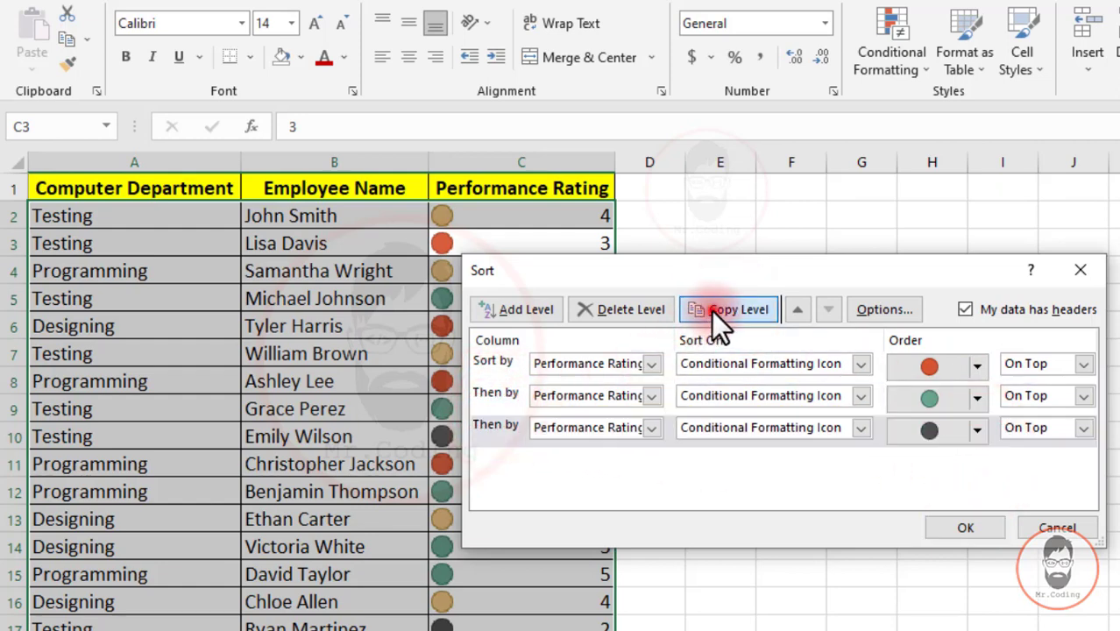
{"action": "left_click", "coordinate": [976, 460]}
{"action": "left_click", "coordinate": [931, 491]}
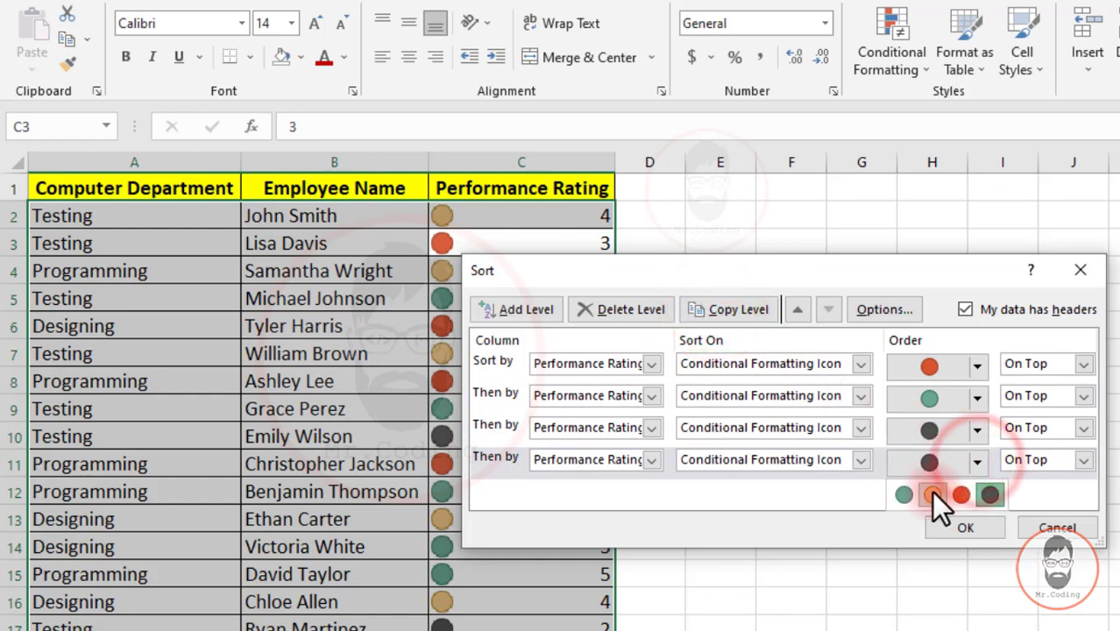
{"action": "left_click", "coordinate": [955, 531]}
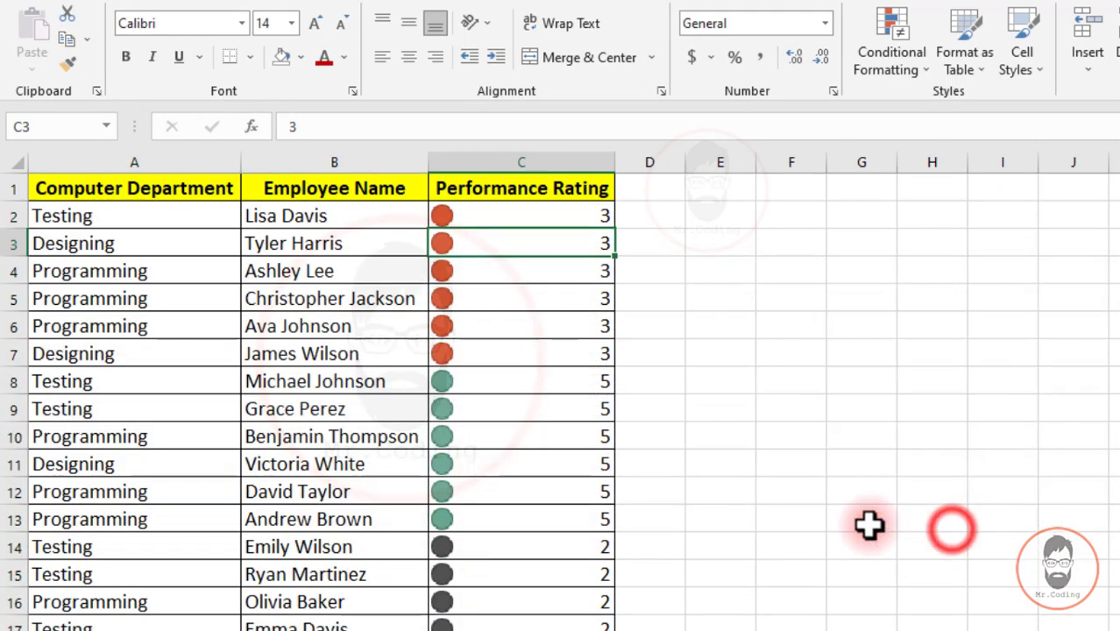
Check the icon groups down the Performance Rating column and undo the icon sort.
{"action": "scroll", "coordinate": [445, 403], "scroll_direction": "down", "scroll_amount": 1}
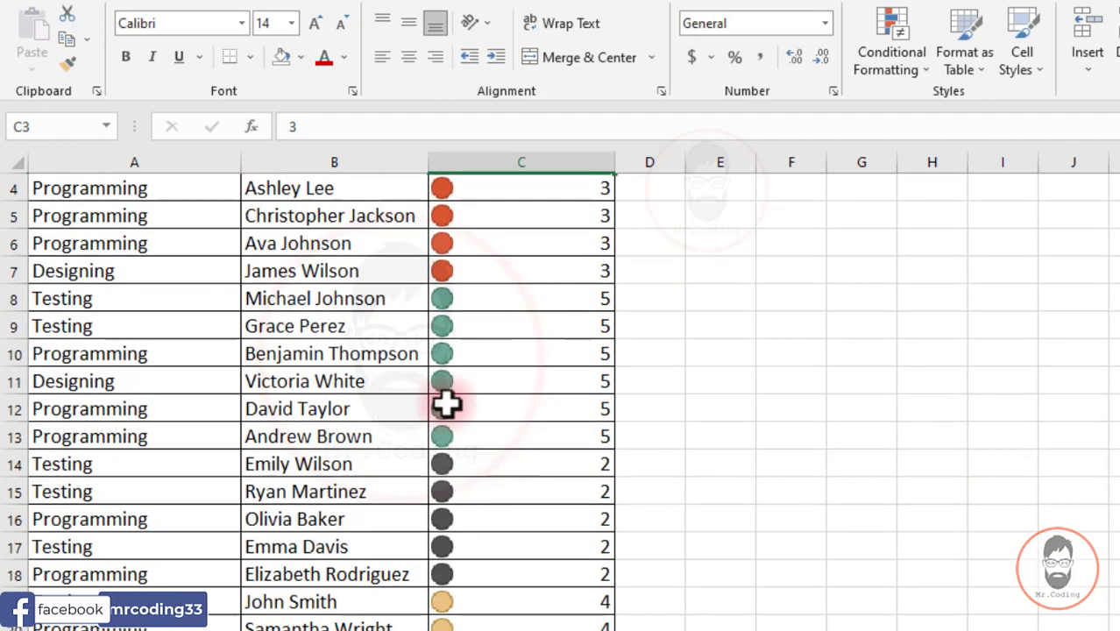
{"action": "scroll", "coordinate": [491, 526], "scroll_direction": "down", "scroll_amount": 1}
{"action": "scroll", "coordinate": [487, 537], "scroll_direction": "up", "scroll_amount": 2}
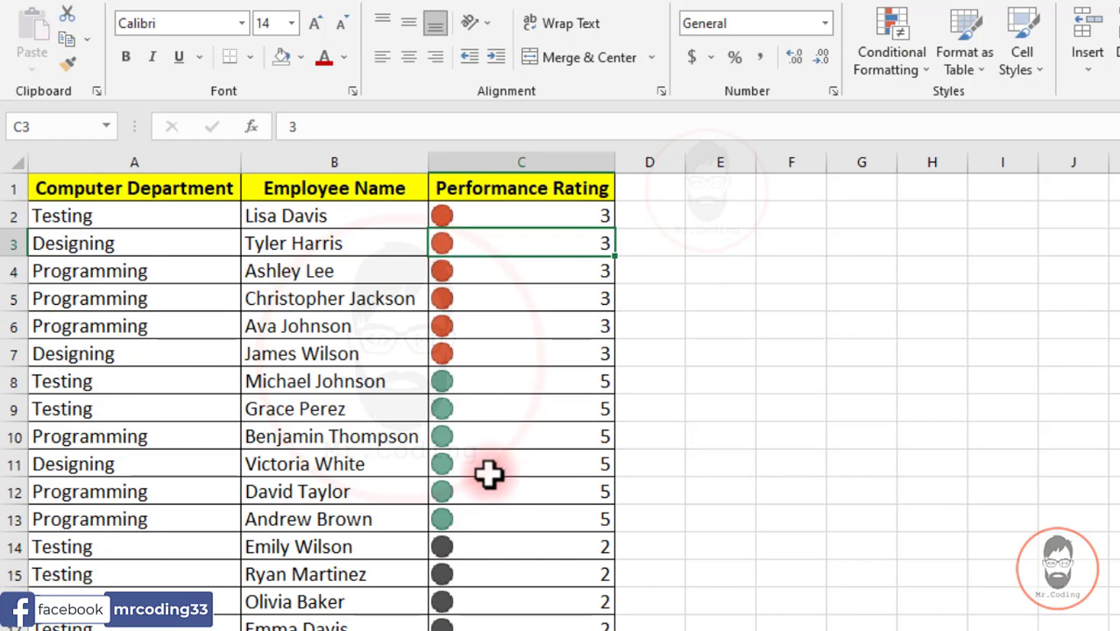
{"action": "key", "text": "ctrl+z"}
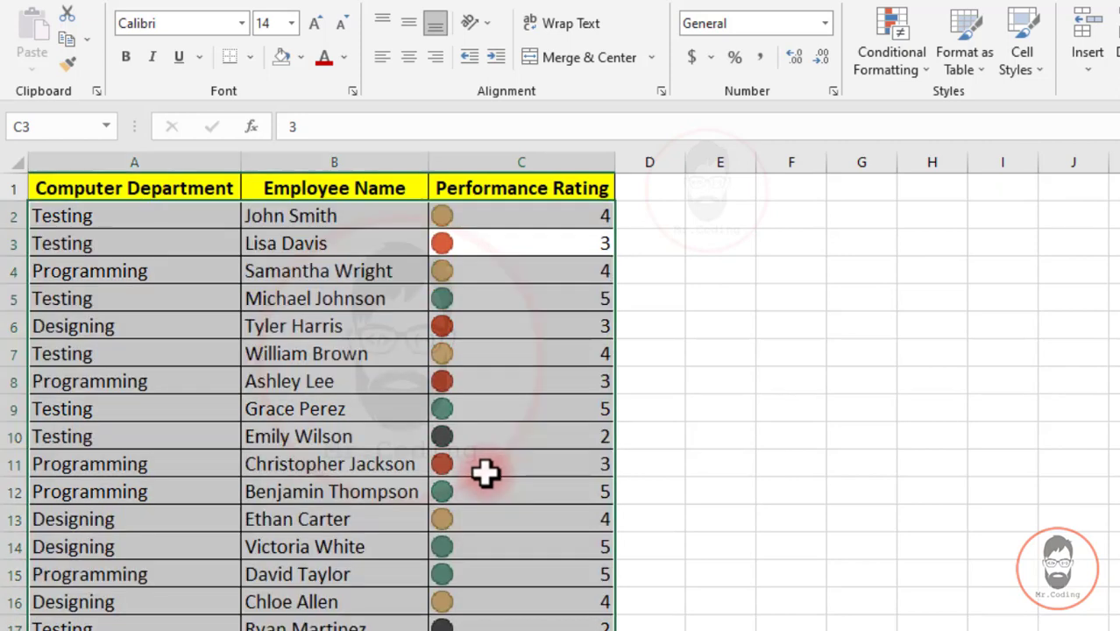
Copy the department name Programming from the Computer Department column into cell F3.
{"action": "left_click", "coordinate": [149, 270]}
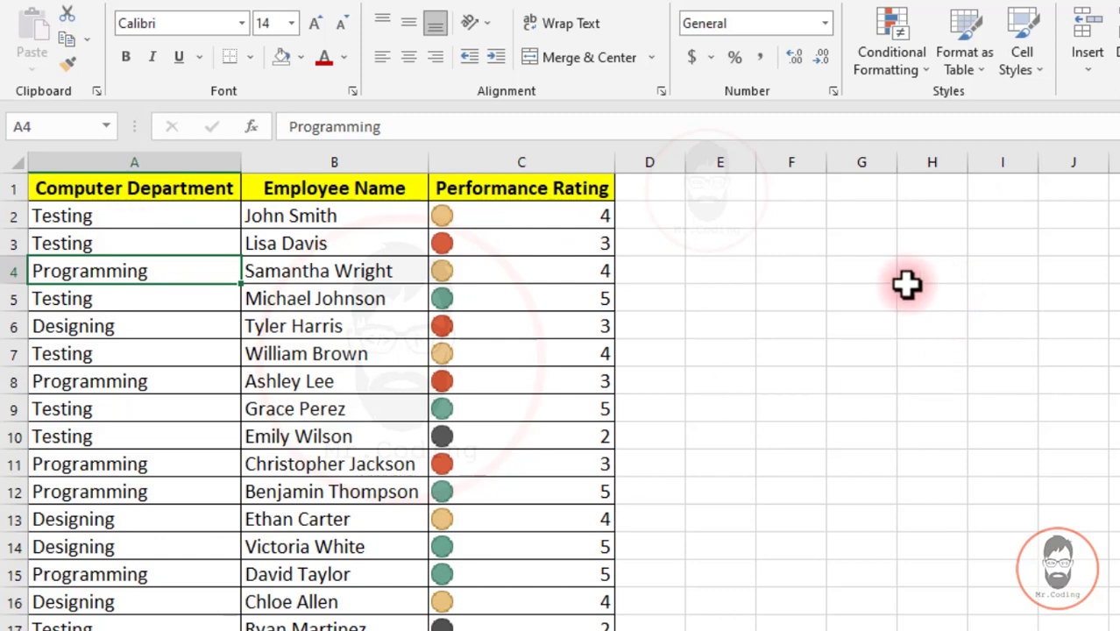
{"action": "left_click", "coordinate": [854, 249]}
{"action": "left_click", "coordinate": [173, 263]}
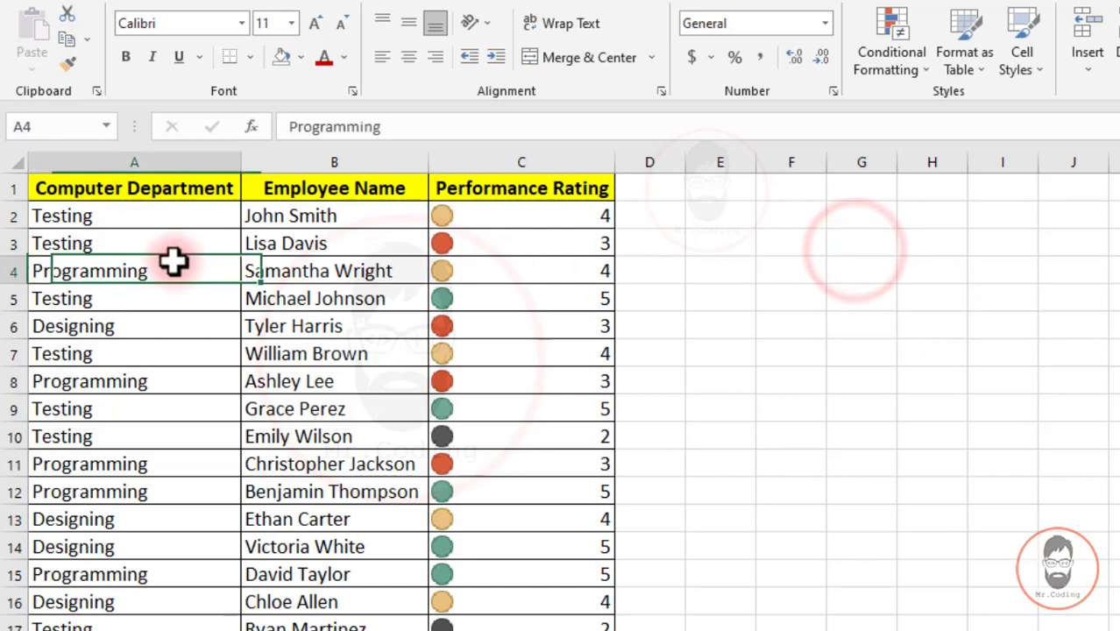
{"action": "key", "text": "ctrl+c"}
{"action": "left_click", "coordinate": [797, 239]}
{"action": "key", "text": "ctrl+v"}
Copy the department names Testing and Designing into cells F4 and F5, below Programming.
{"action": "left_click", "coordinate": [155, 301]}
{"action": "key", "text": "ctrl+c"}
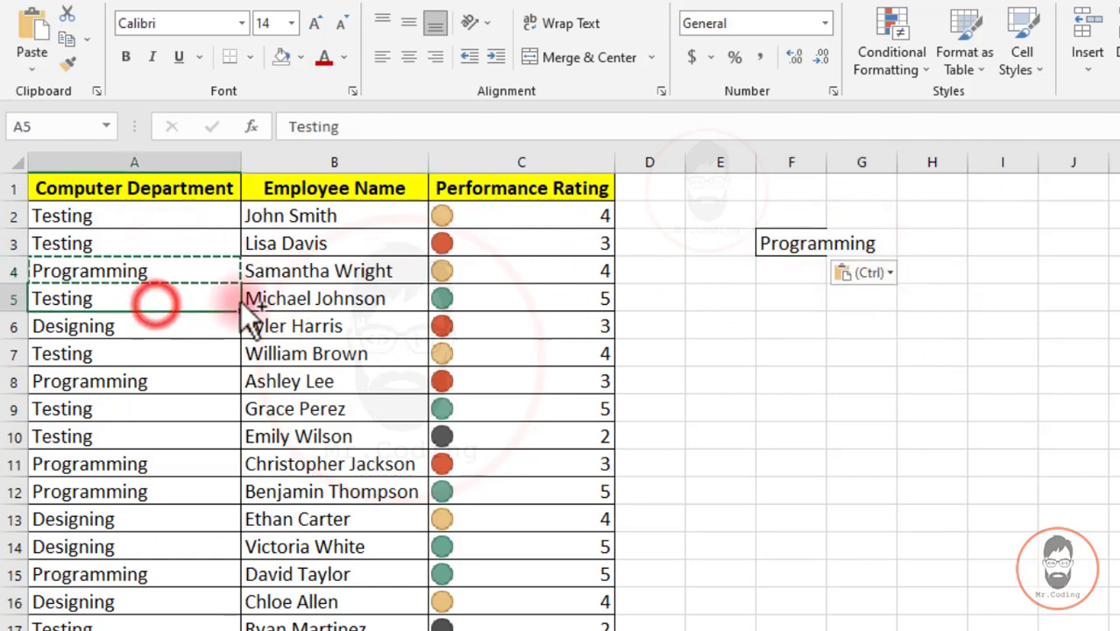
{"action": "left_click", "coordinate": [802, 269]}
{"action": "key", "text": "ctrl+v"}
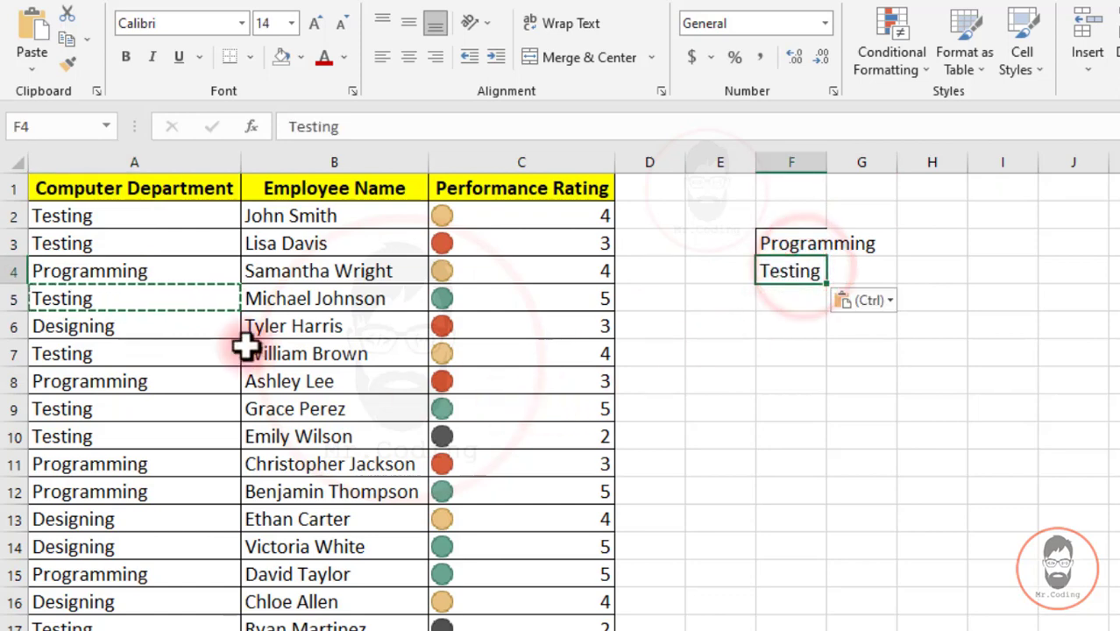
{"action": "left_click", "coordinate": [118, 330]}
{"action": "key", "text": "ctrl+c"}
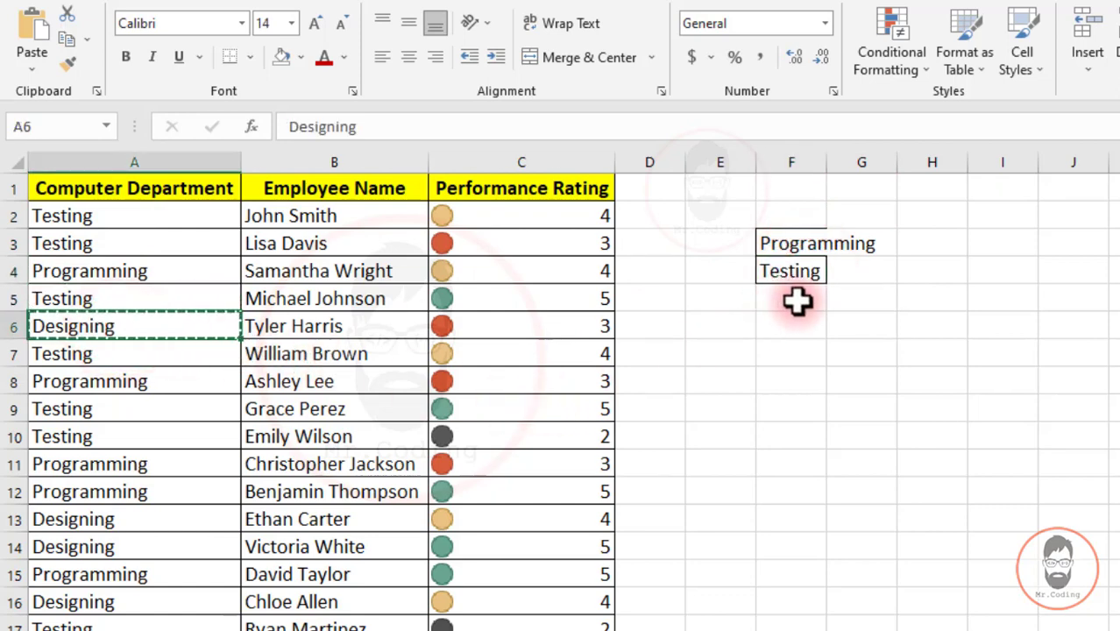
{"action": "left_click", "coordinate": [794, 305]}
{"action": "key", "text": "ctrl+v"}
{"action": "left_click", "coordinate": [827, 212]}
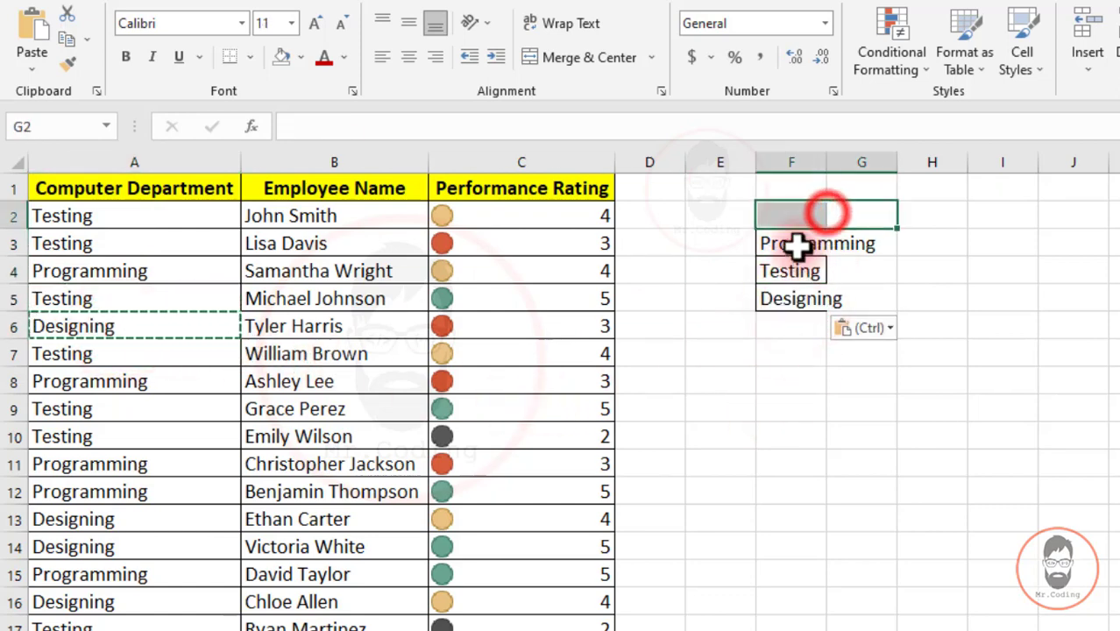
{"action": "left_click", "coordinate": [795, 243]}
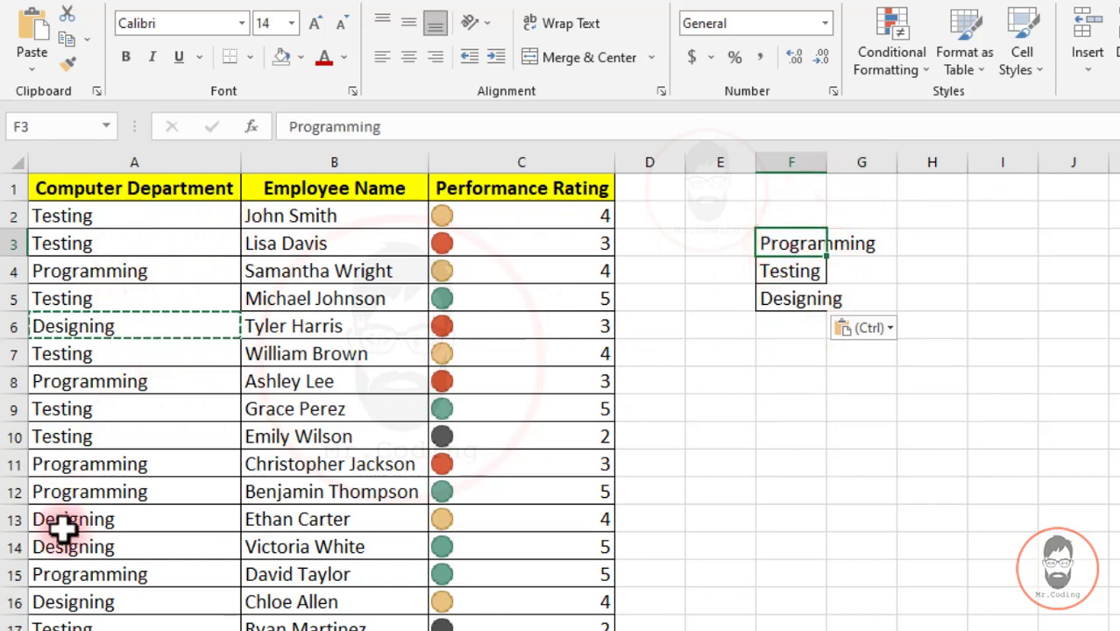
{"action": "left_click", "coordinate": [187, 430]}
{"action": "key", "text": "ctrl"}
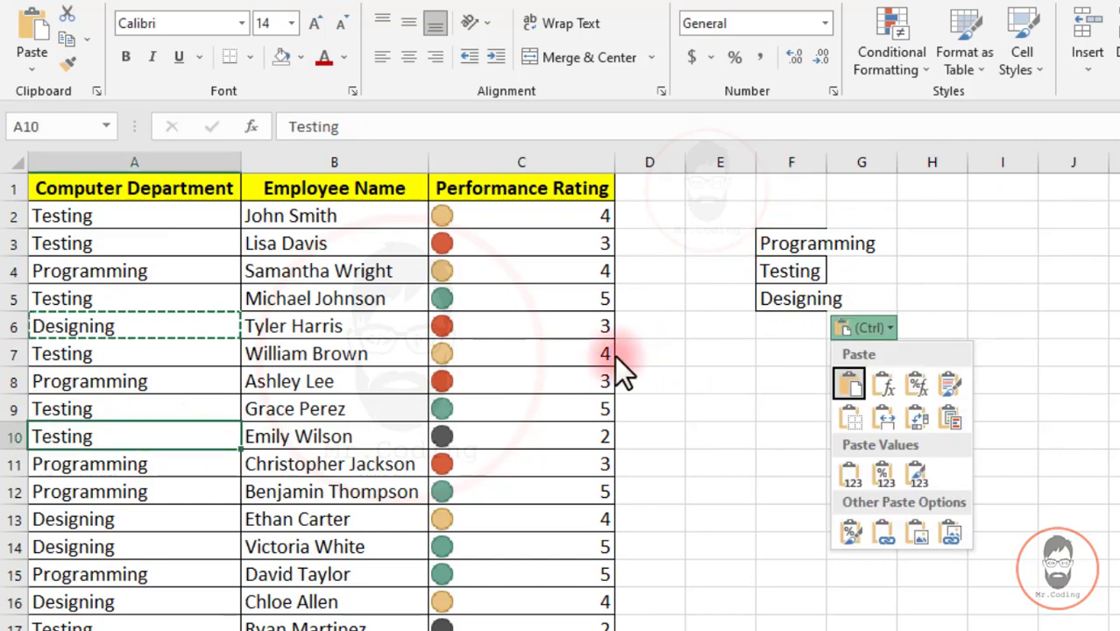
{"action": "left_click", "coordinate": [182, 387]}
{"action": "left_click", "coordinate": [270, 353]}
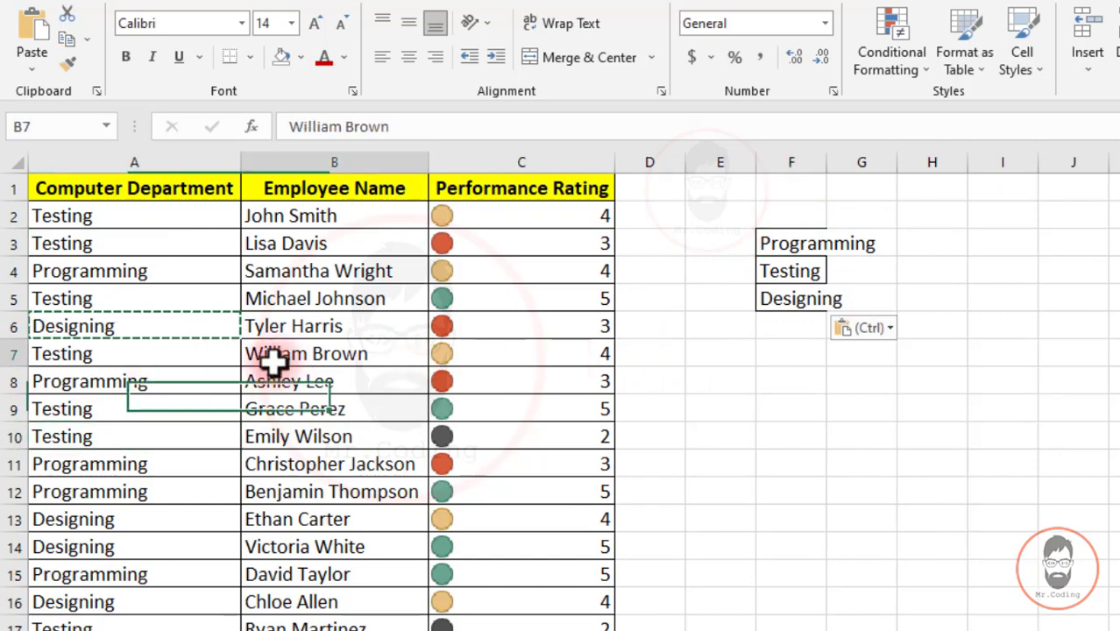
Start a custom sort by Computer Department on cell values, keeping the Sort dialog clear of the copied department names.
{"action": "left_click", "coordinate": [186, 299]}
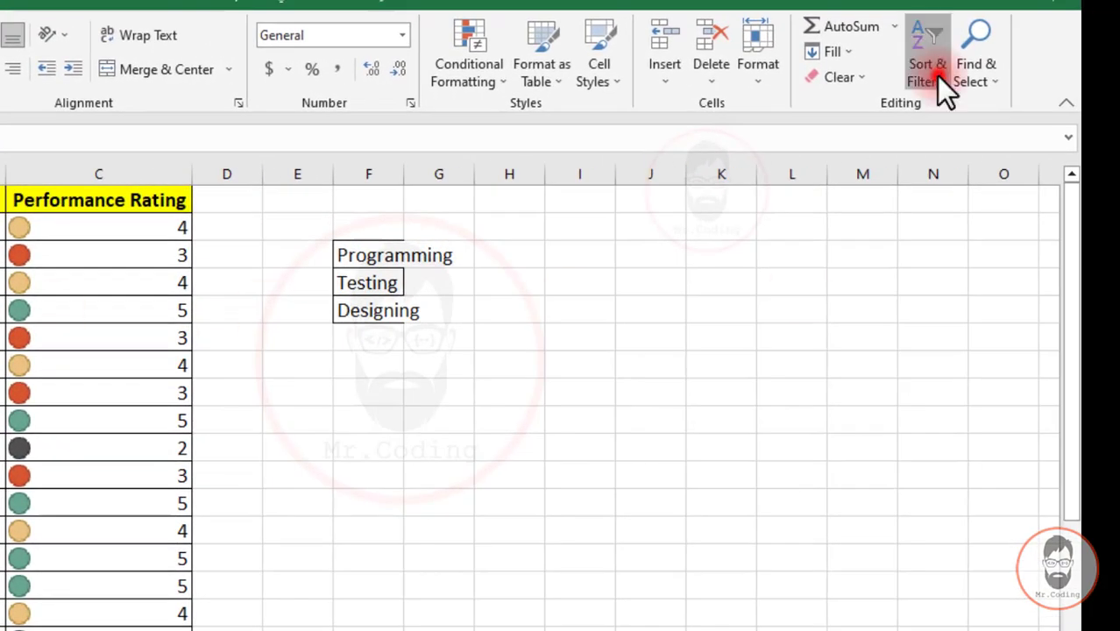
{"action": "left_click", "coordinate": [935, 78]}
{"action": "left_click", "coordinate": [956, 160]}
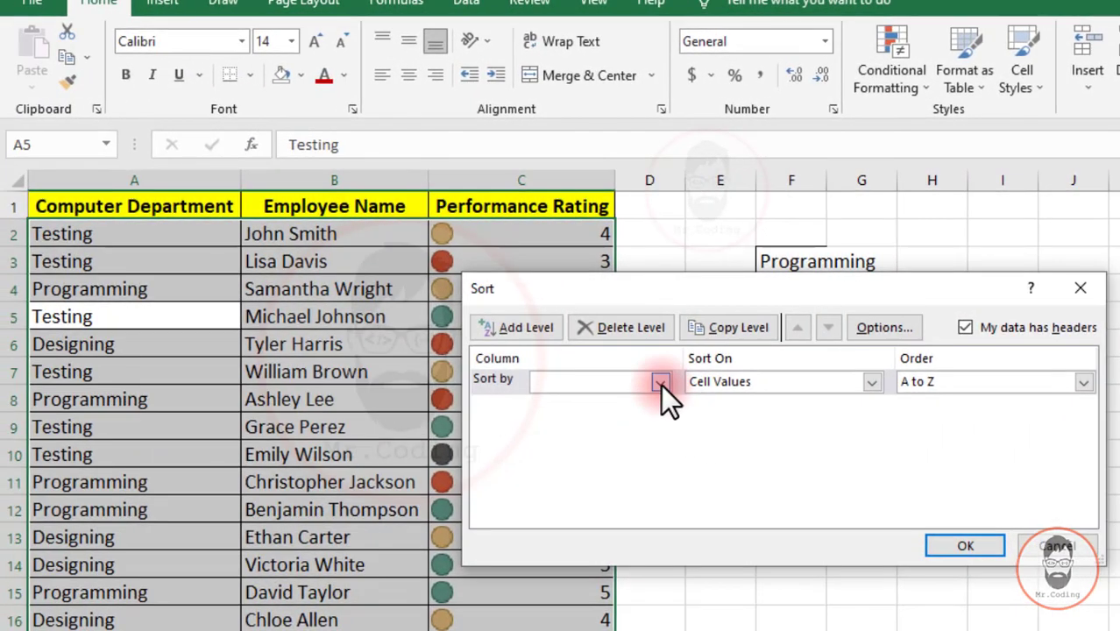
{"action": "left_click", "coordinate": [660, 383]}
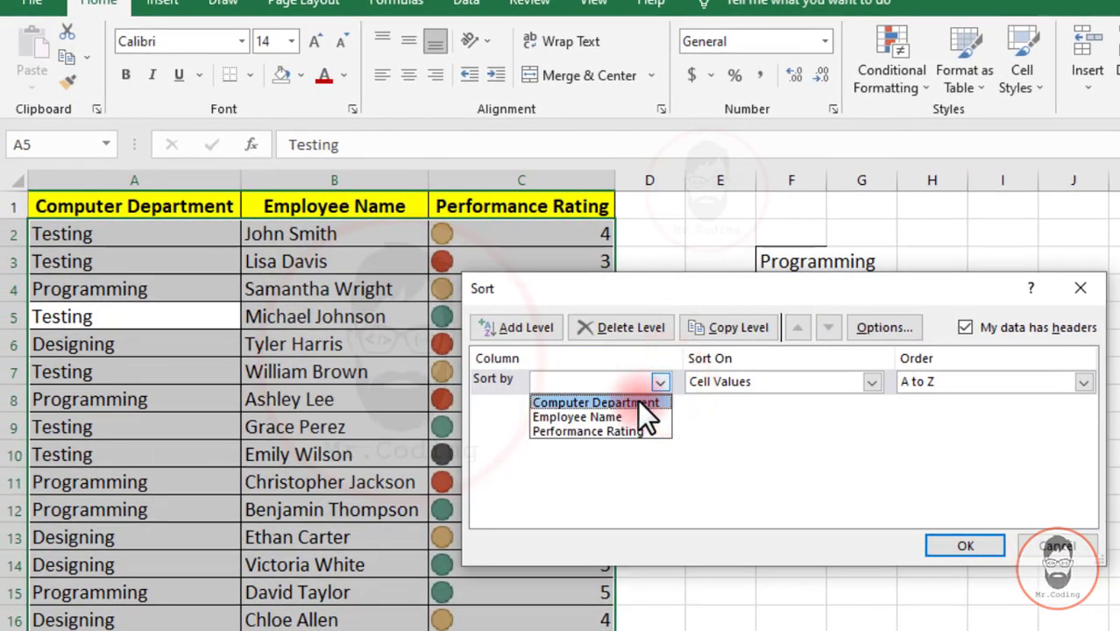
{"action": "left_click", "coordinate": [637, 401]}
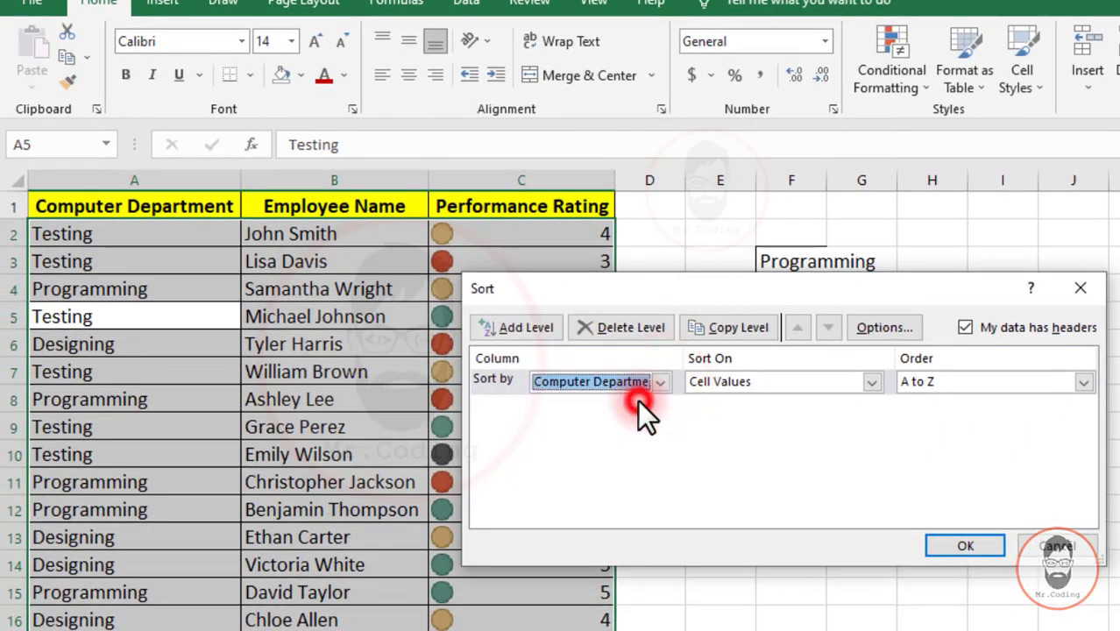
{"action": "left_click", "coordinate": [821, 378]}
{"action": "left_click", "coordinate": [821, 378]}
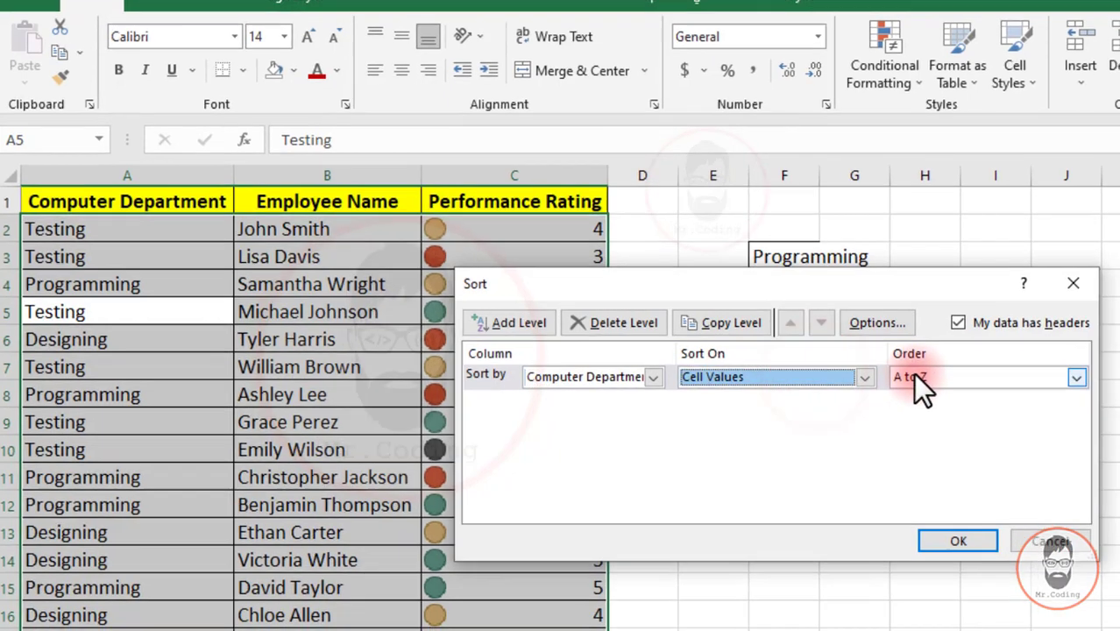
{"action": "left_click_drag", "start_coordinate": [945, 292], "coordinate": [969, 387]}
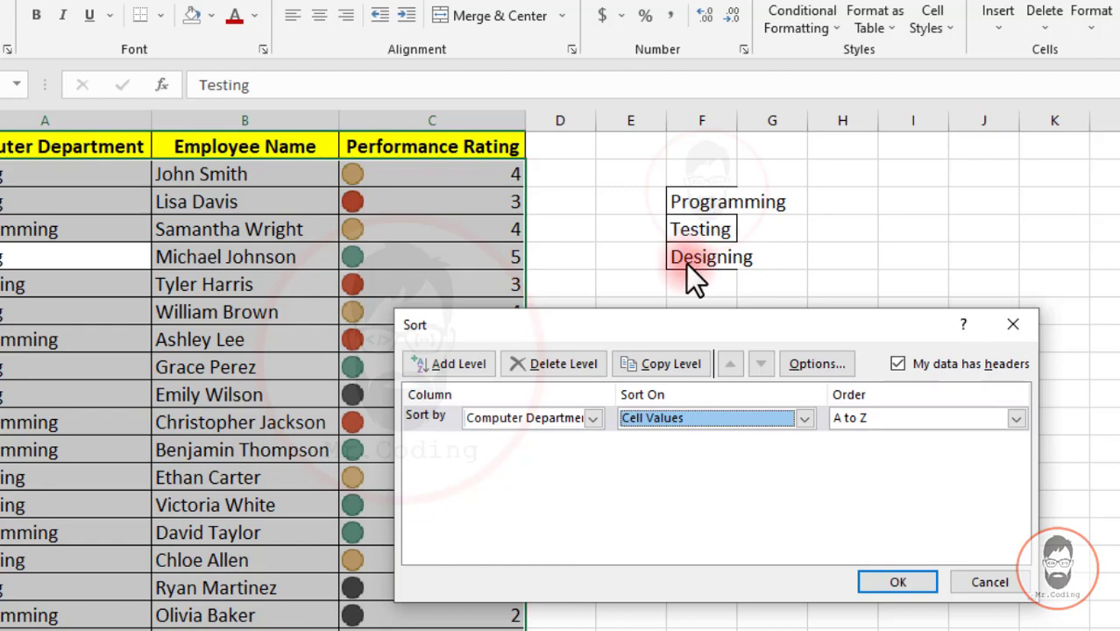
Try the Z to A order for the Computer Department level and switch its order to a custom list.
{"action": "left_click", "coordinate": [870, 421]}
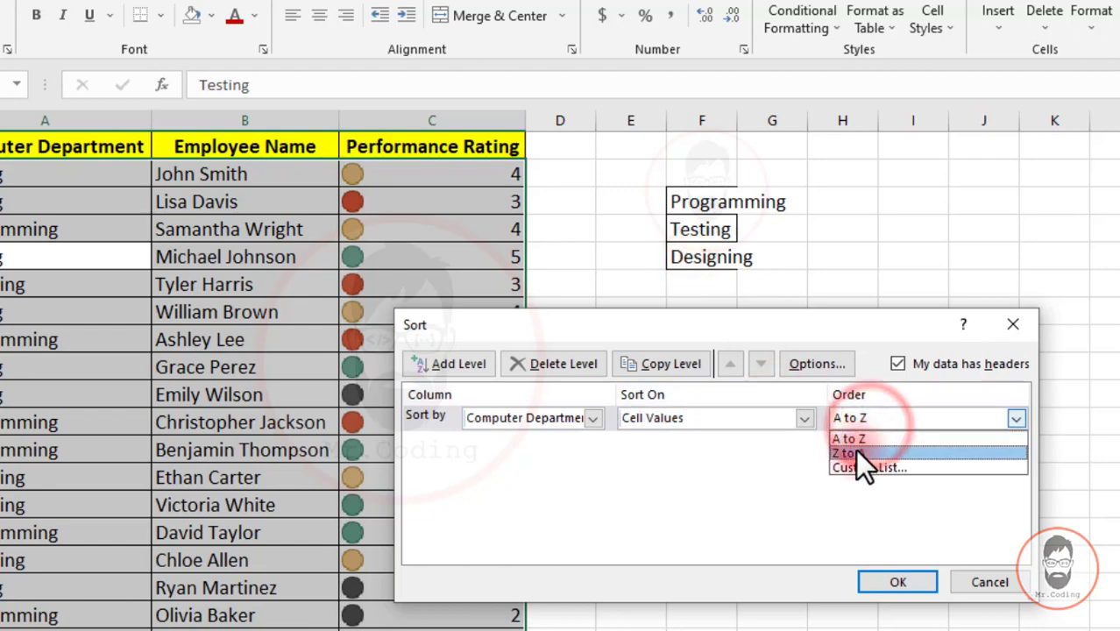
{"action": "left_click", "coordinate": [857, 451]}
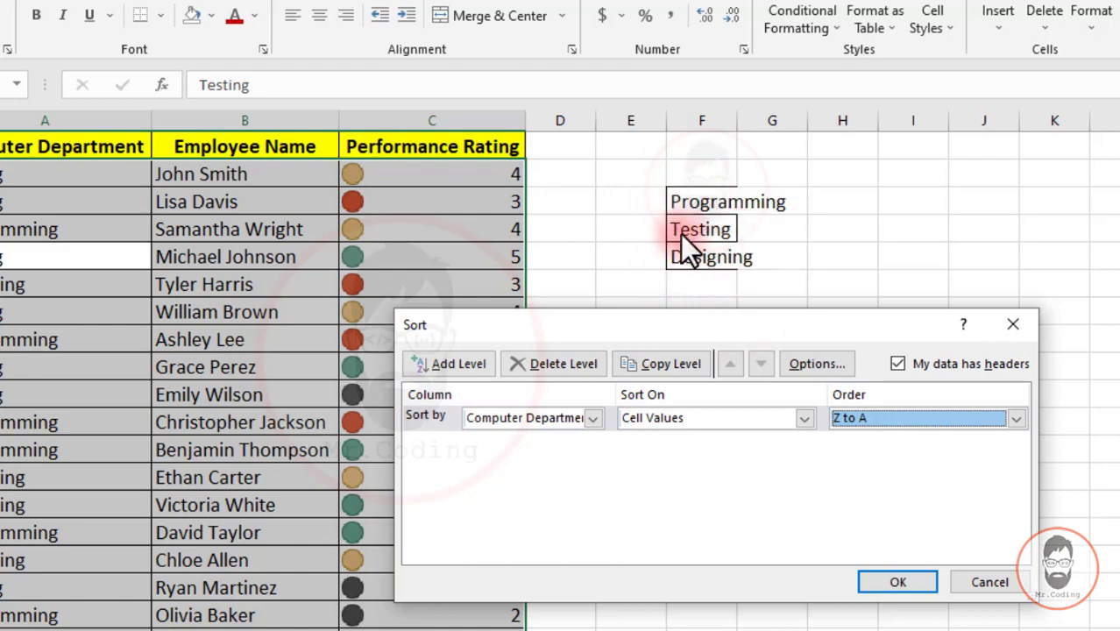
{"action": "left_click", "coordinate": [934, 419]}
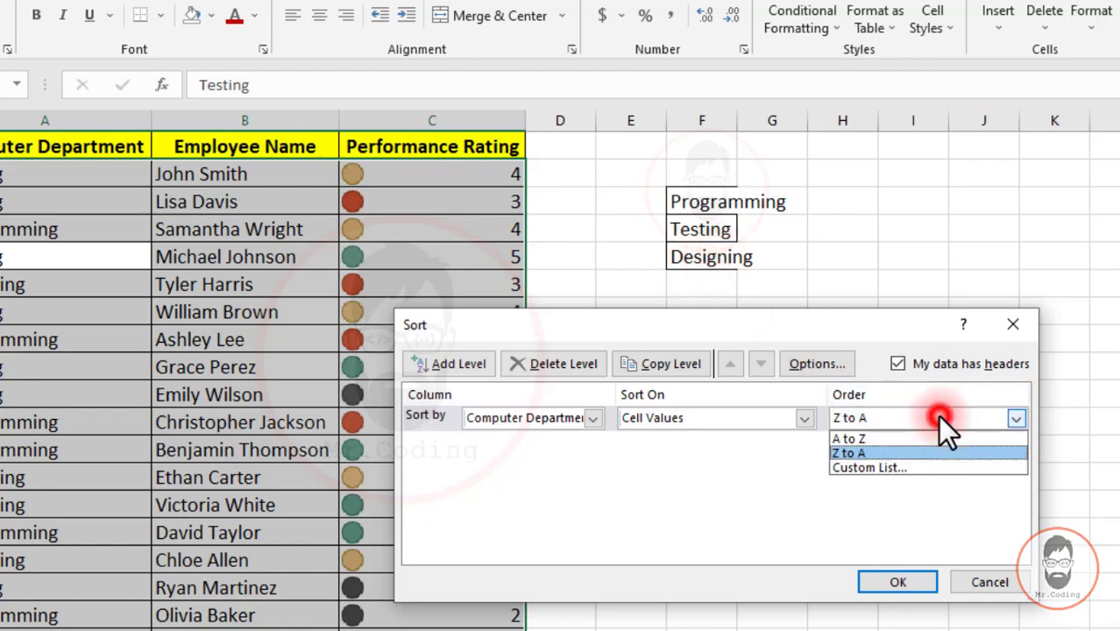
{"action": "left_click", "coordinate": [867, 467]}
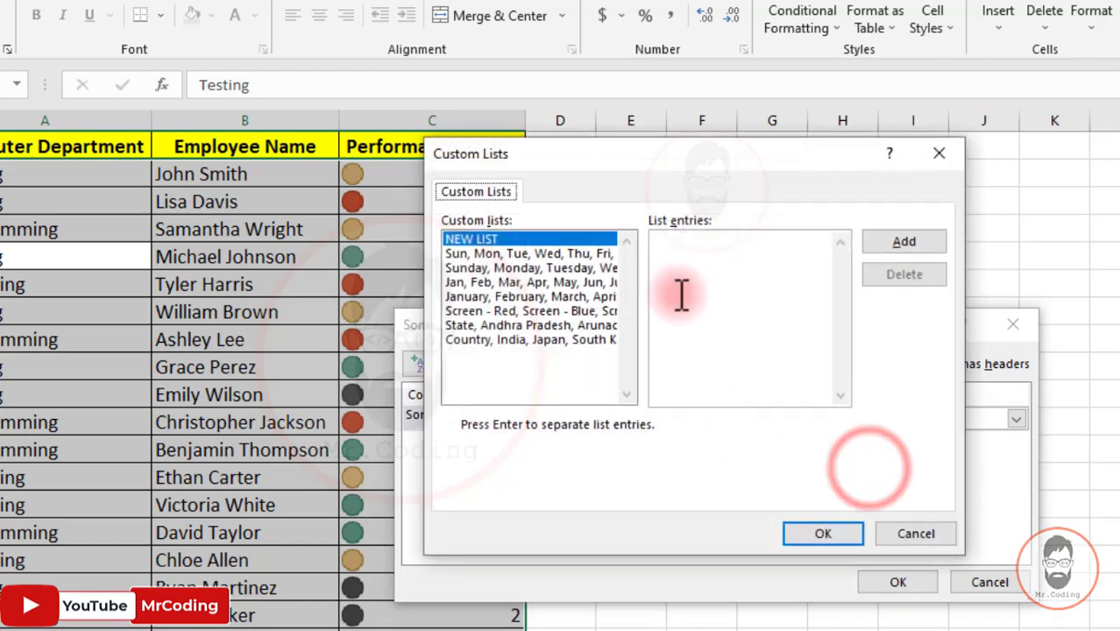
{"action": "left_click_drag", "start_coordinate": [698, 161], "coordinate": [387, 153]}
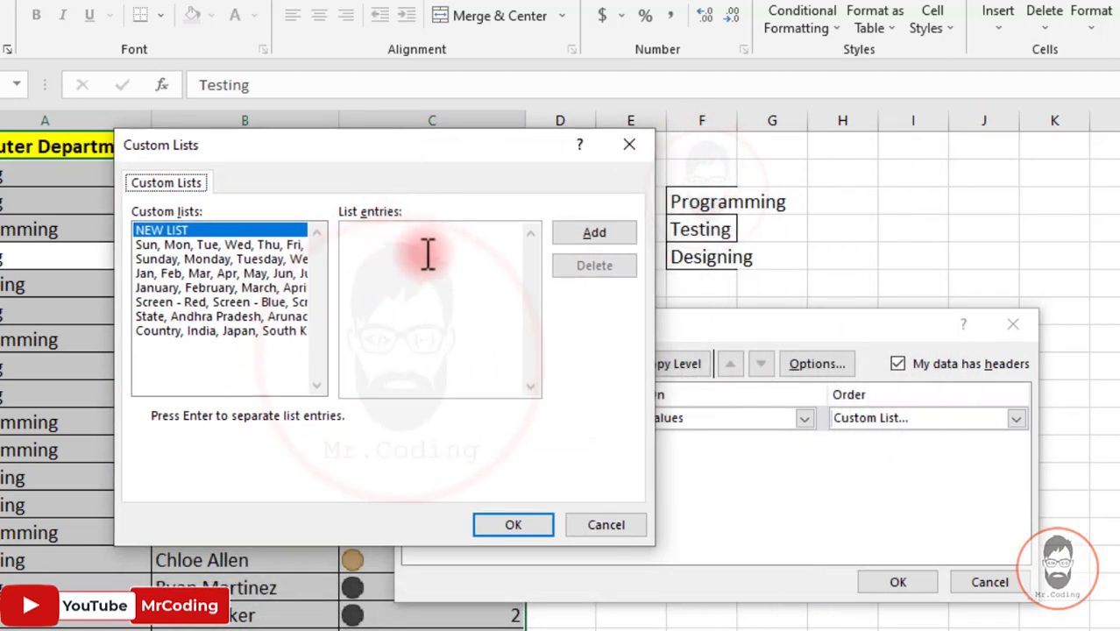
Add a new custom list with the entries Programming, Testing and Designing, and use it as the sort order.
{"action": "left_click", "coordinate": [427, 255]}
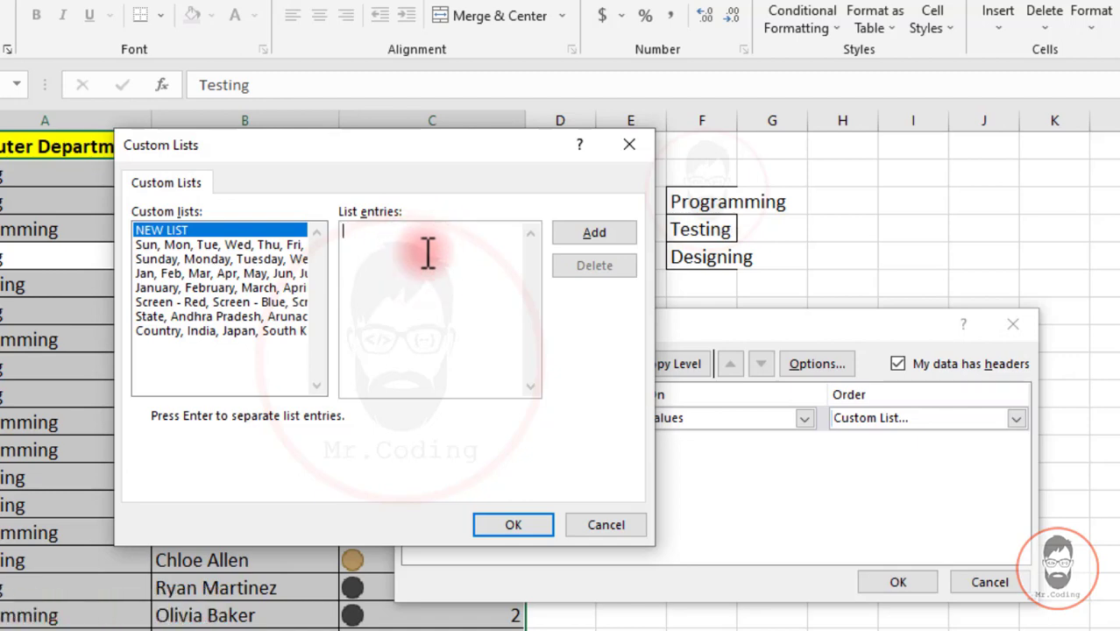
{"action": "type", "text": "Programming"}
{"action": "key", "text": "Return"}
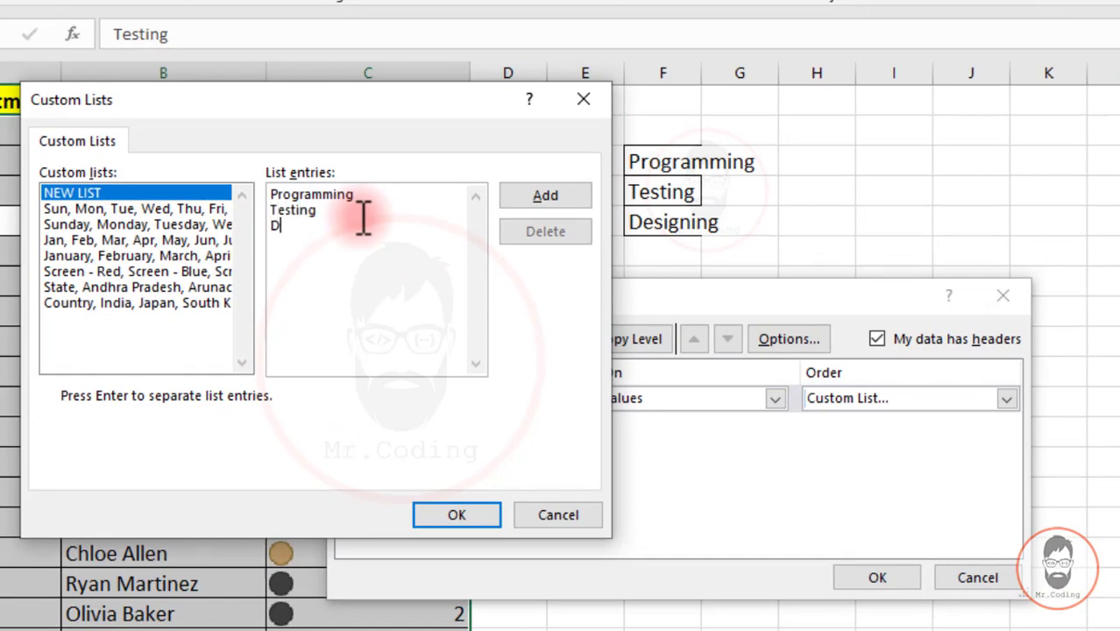
{"action": "left_click", "coordinate": [546, 195]}
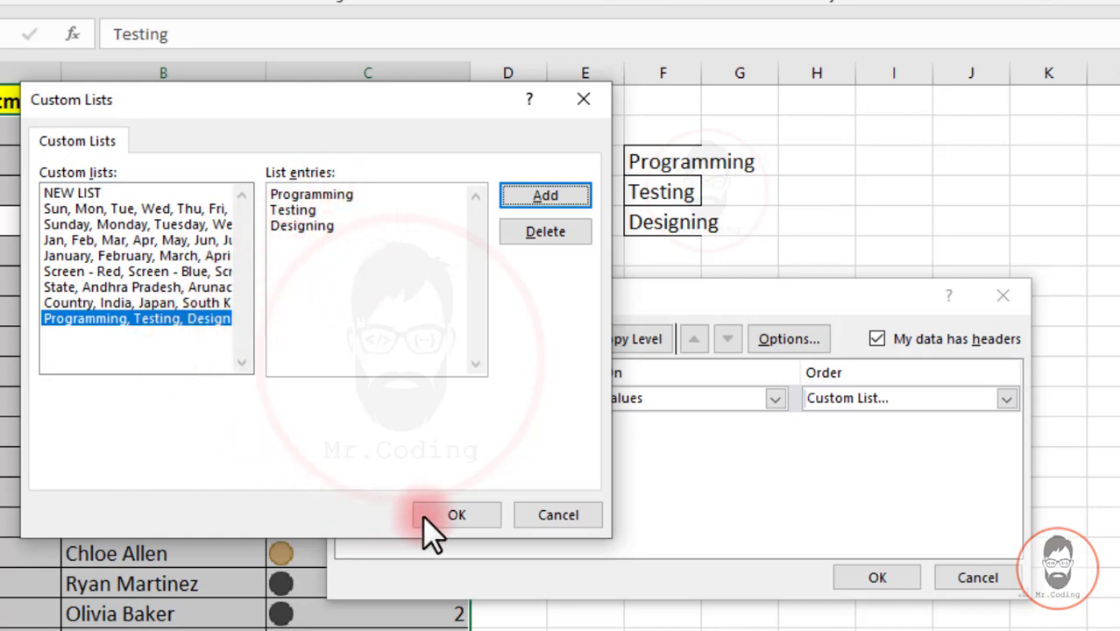
{"action": "left_click", "coordinate": [445, 515]}
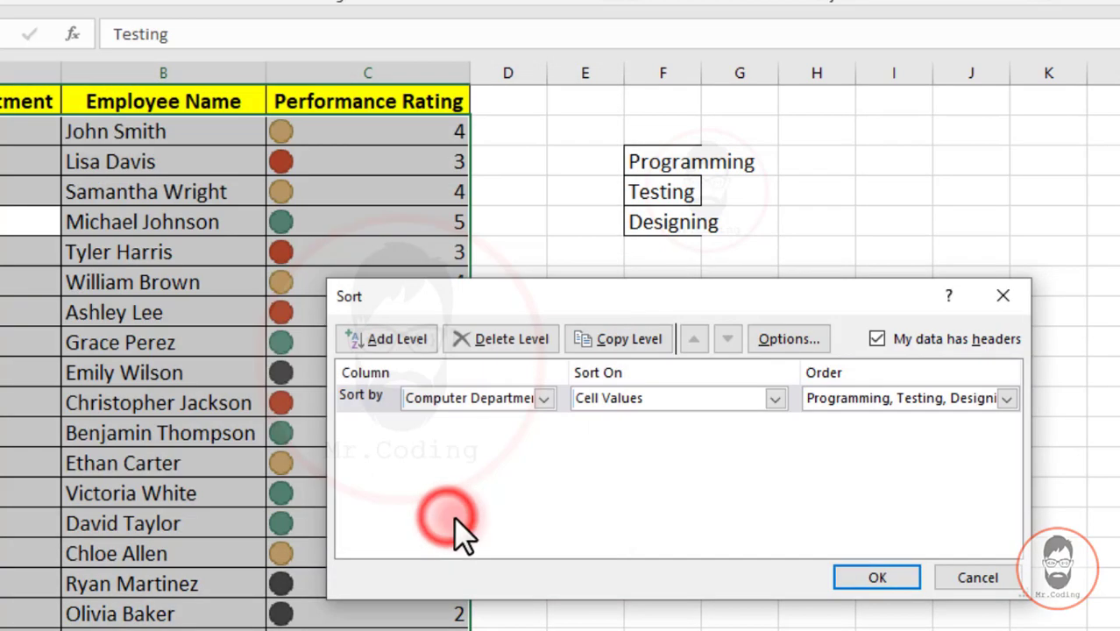
Apply the custom list sort and check the order of the departments down the Computer Department column.
{"action": "left_click", "coordinate": [927, 585]}
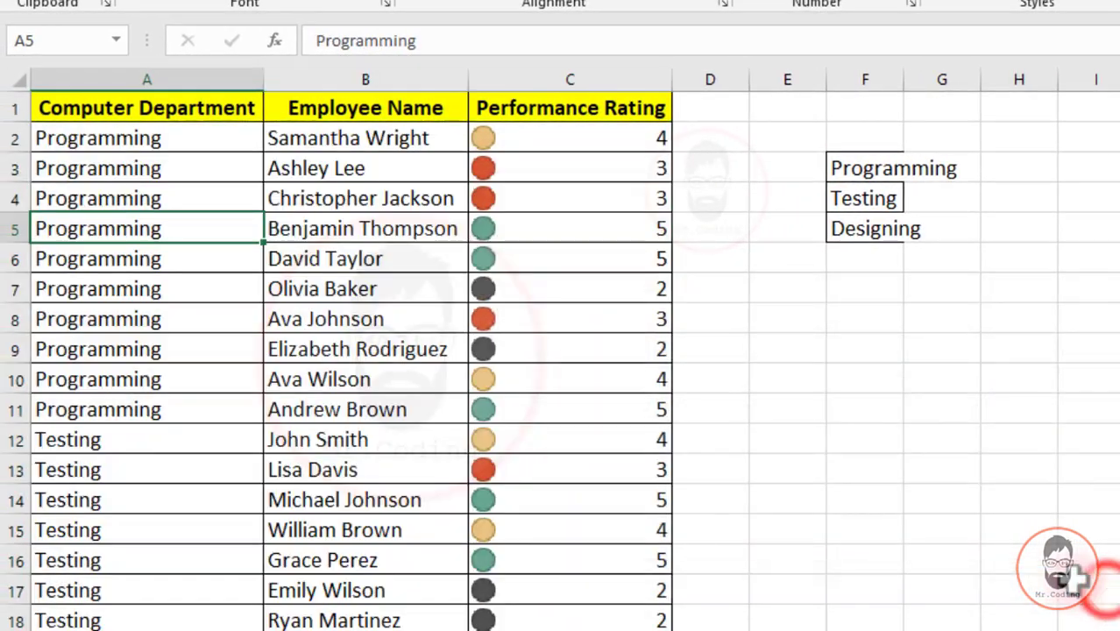
{"action": "left_click_drag", "start_coordinate": [163, 134], "coordinate": [155, 404]}
{"action": "scroll", "coordinate": [151, 400], "scroll_direction": "down", "scroll_amount": 1}
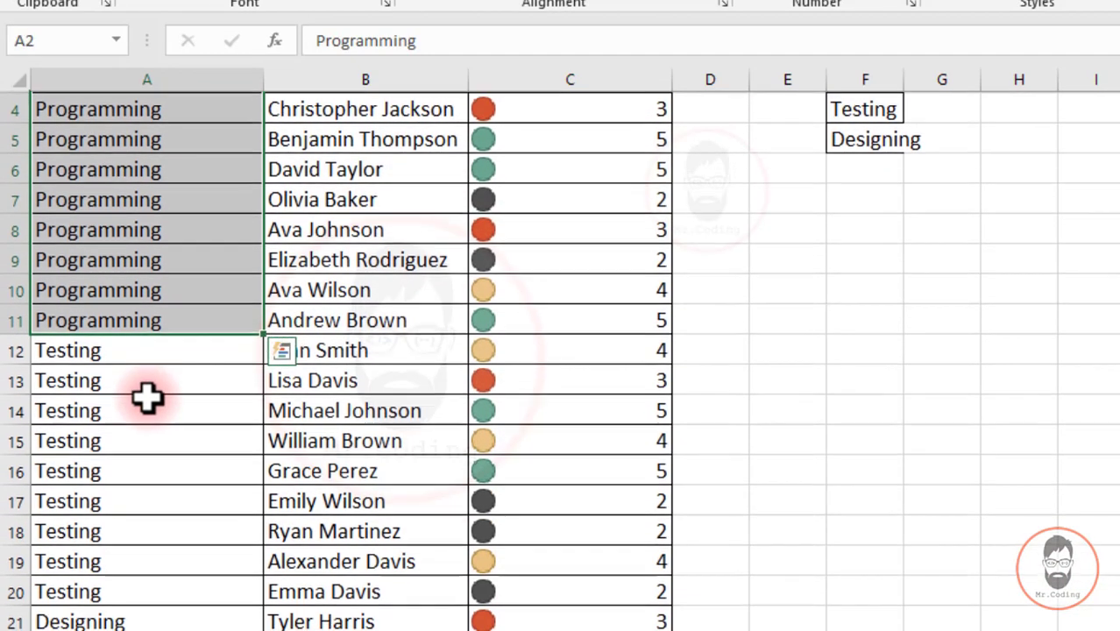
{"action": "scroll", "coordinate": [125, 385], "scroll_direction": "down", "scroll_amount": 2}
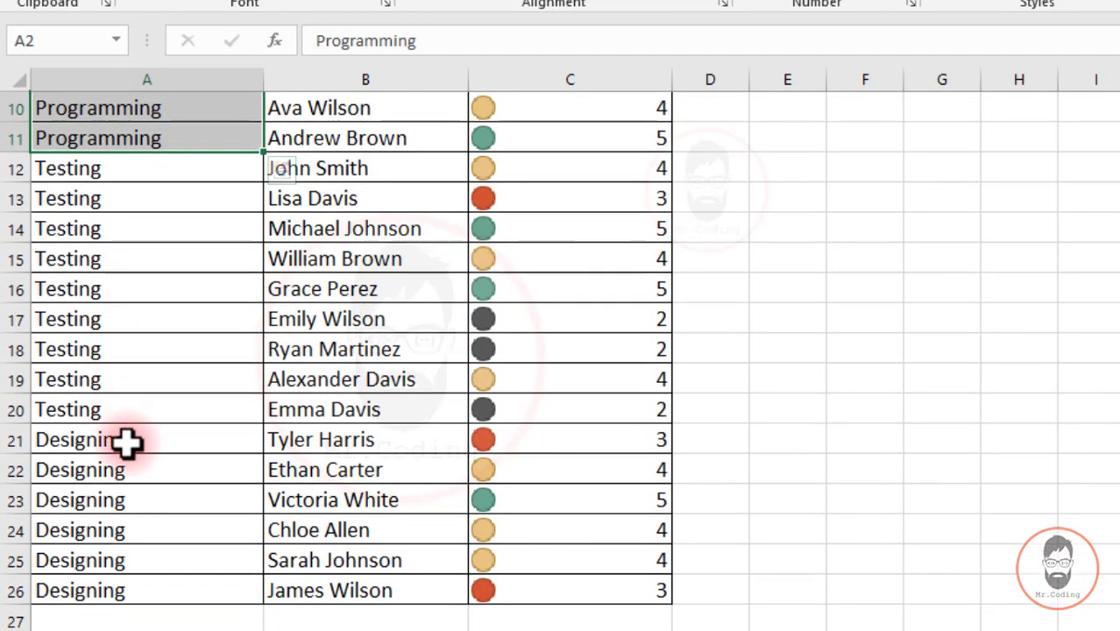
Start a custom sort on the employee table and add a second sort level by Performance Rating.
{"action": "scroll", "coordinate": [127, 443], "scroll_direction": "up", "scroll_amount": 3}
{"action": "left_click", "coordinate": [175, 261]}
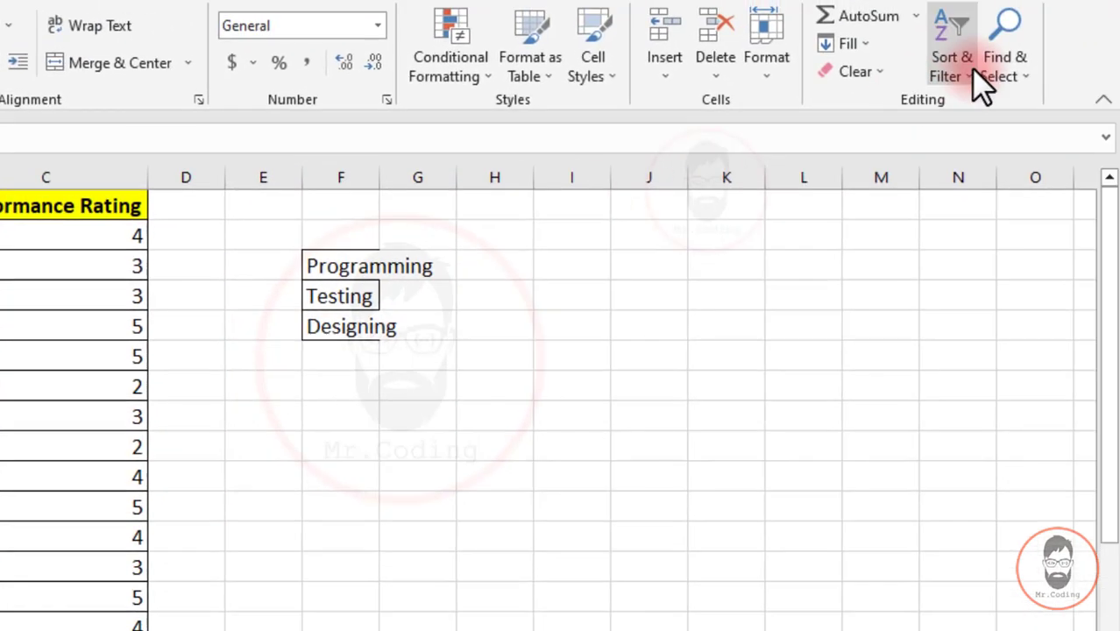
{"action": "left_click", "coordinate": [971, 68]}
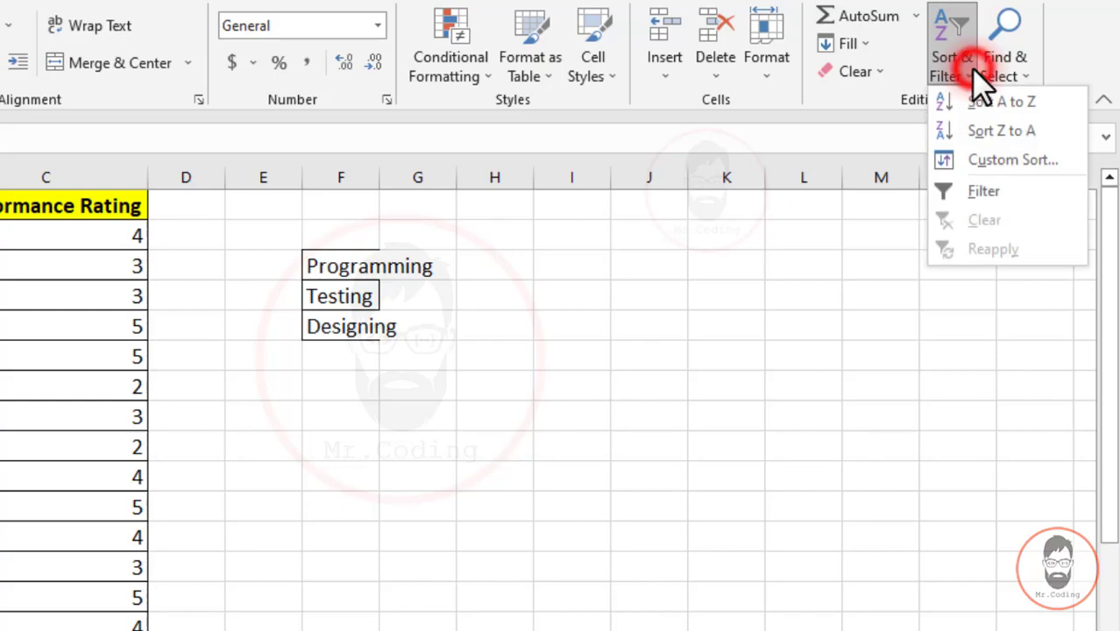
{"action": "left_click", "coordinate": [1004, 162]}
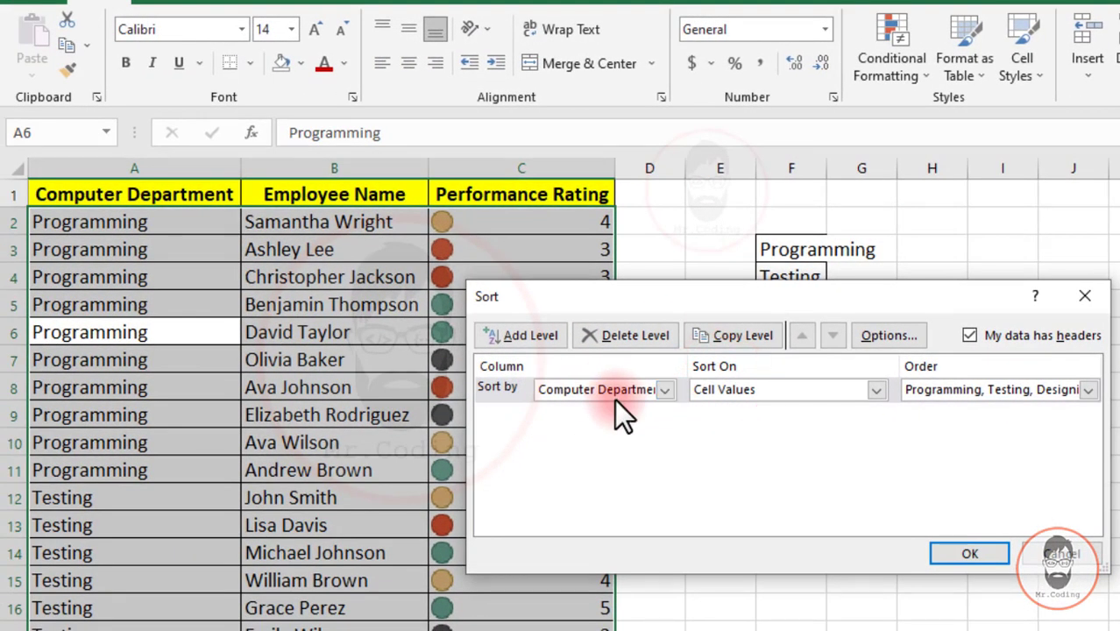
{"action": "left_click", "coordinate": [528, 341]}
{"action": "left_click", "coordinate": [664, 415]}
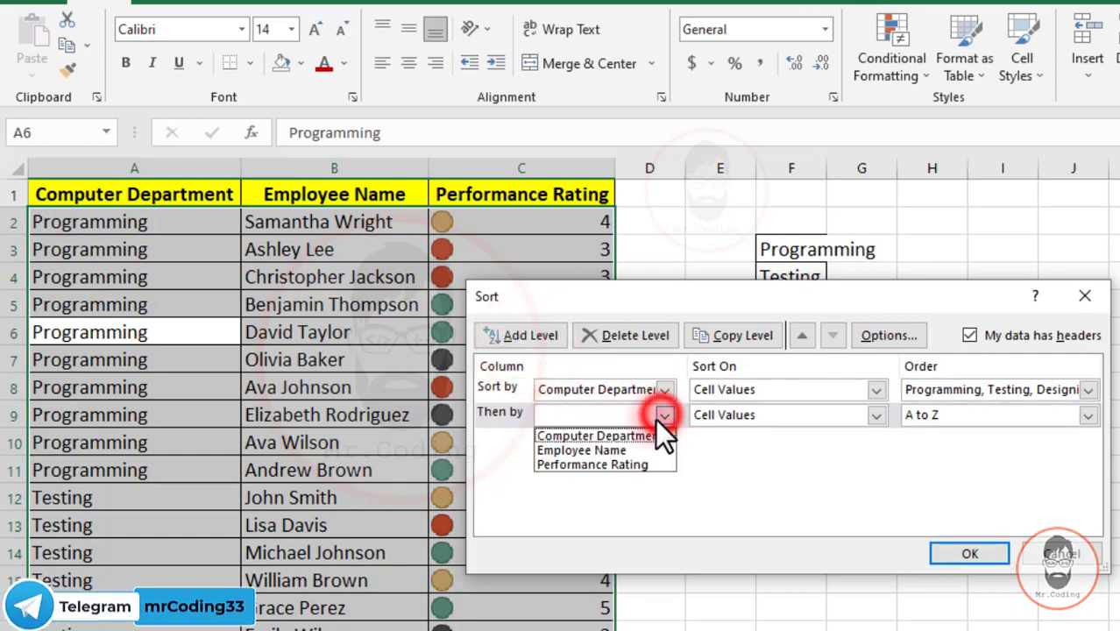
{"action": "left_click", "coordinate": [615, 464]}
Sort the Performance Rating level on conditional formatting icon, with the green icon on top.
{"action": "left_click", "coordinate": [875, 416]}
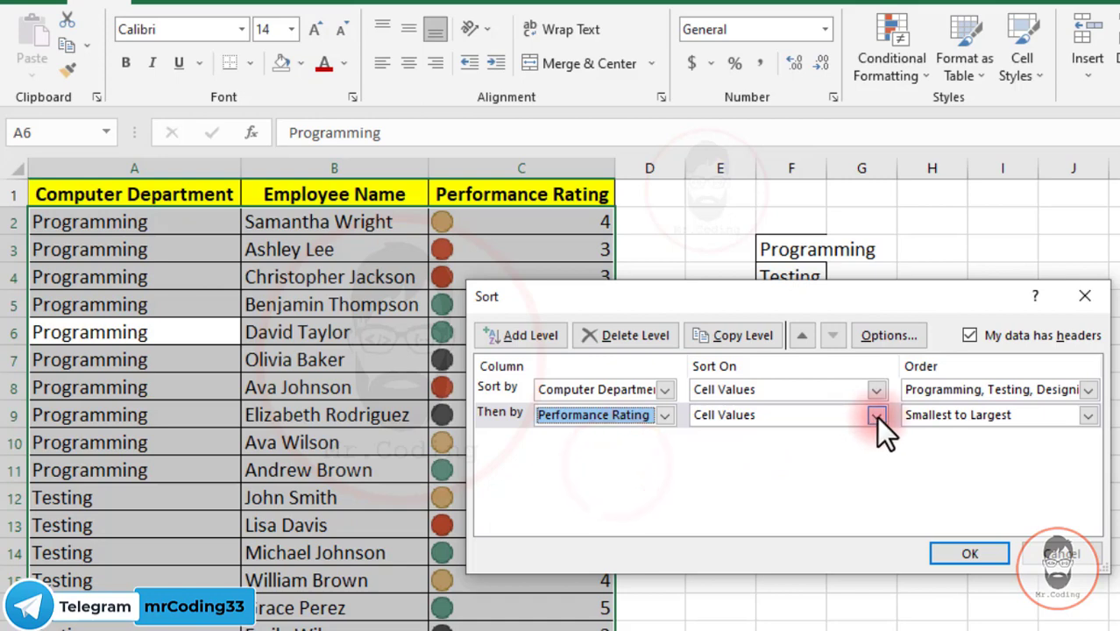
{"action": "left_click", "coordinate": [759, 480]}
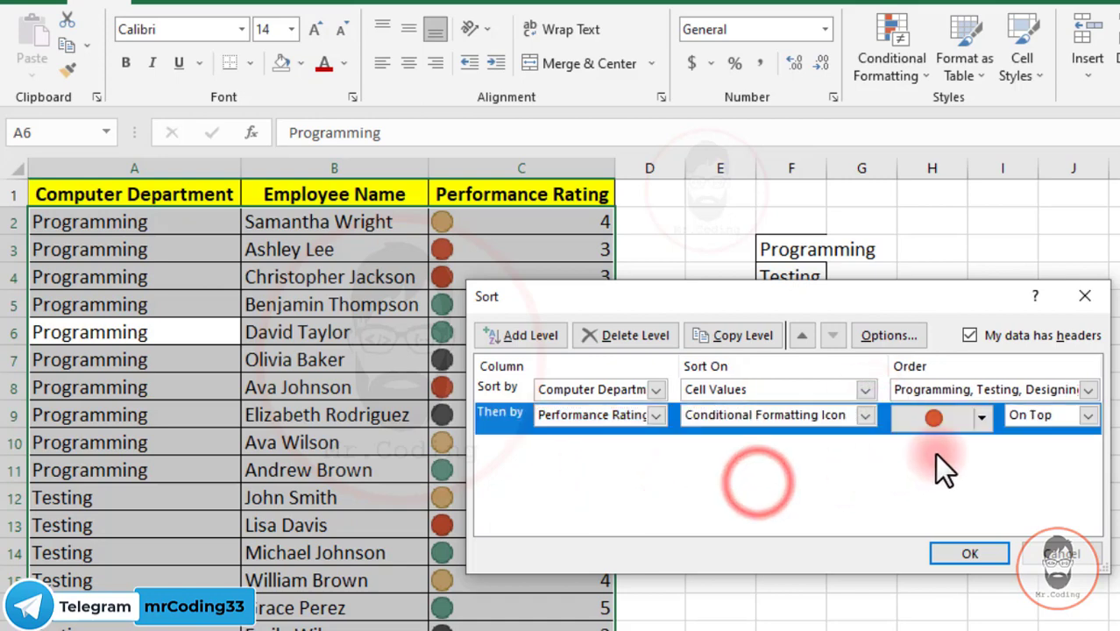
{"action": "left_click", "coordinate": [984, 418]}
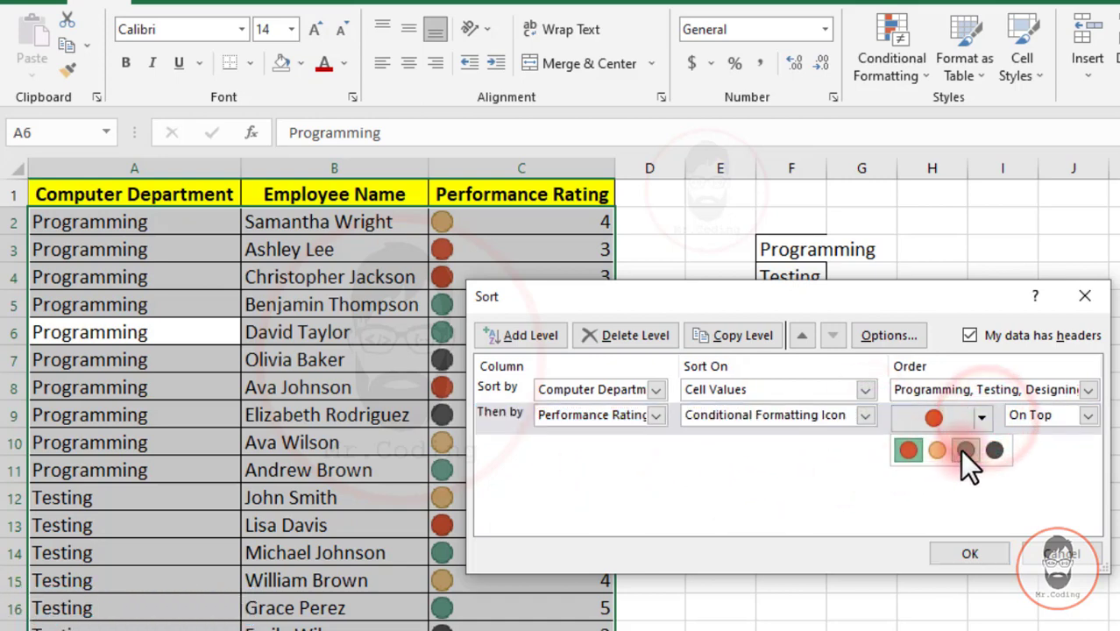
{"action": "left_click", "coordinate": [960, 450]}
Copy the green icon level and set the copy's icon to yellow, on top.
{"action": "left_click", "coordinate": [509, 418]}
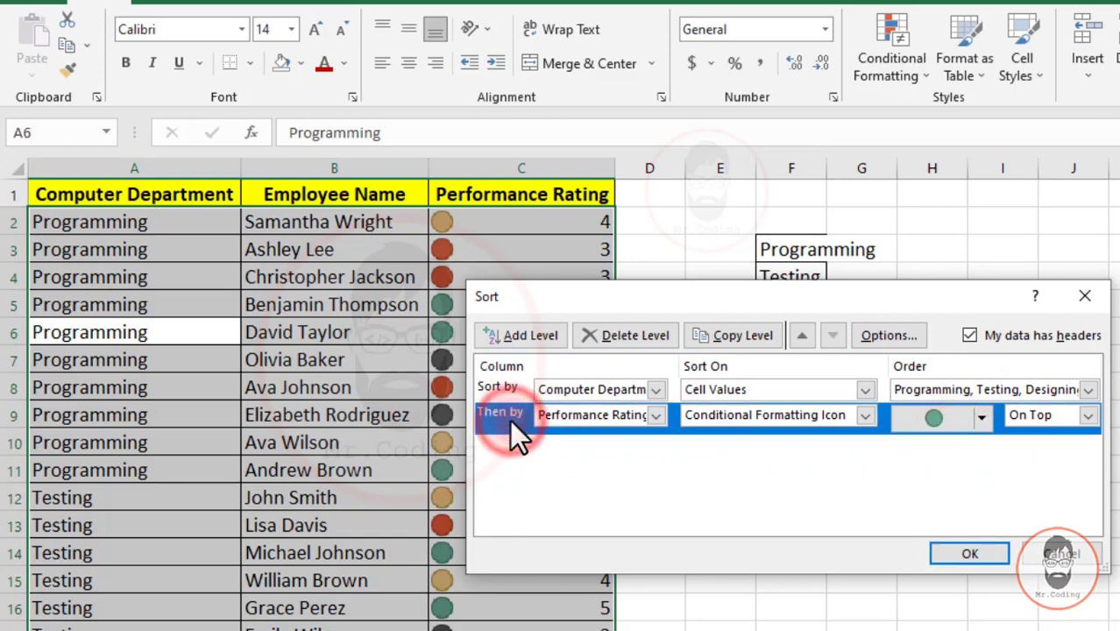
{"action": "left_click", "coordinate": [734, 336]}
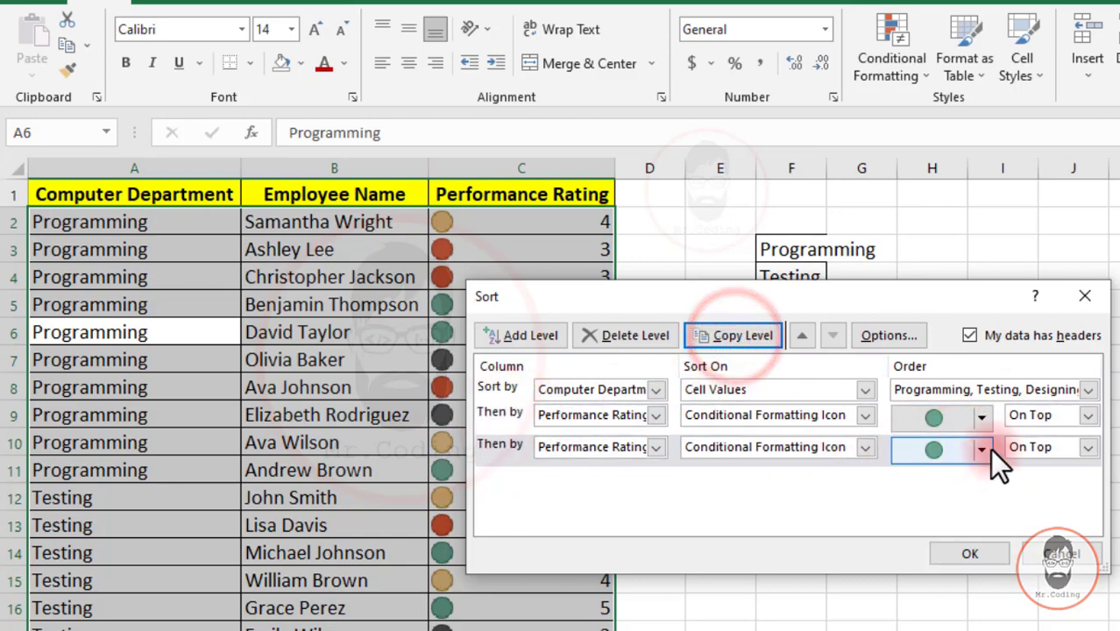
{"action": "left_click", "coordinate": [987, 449]}
{"action": "left_click", "coordinate": [975, 491]}
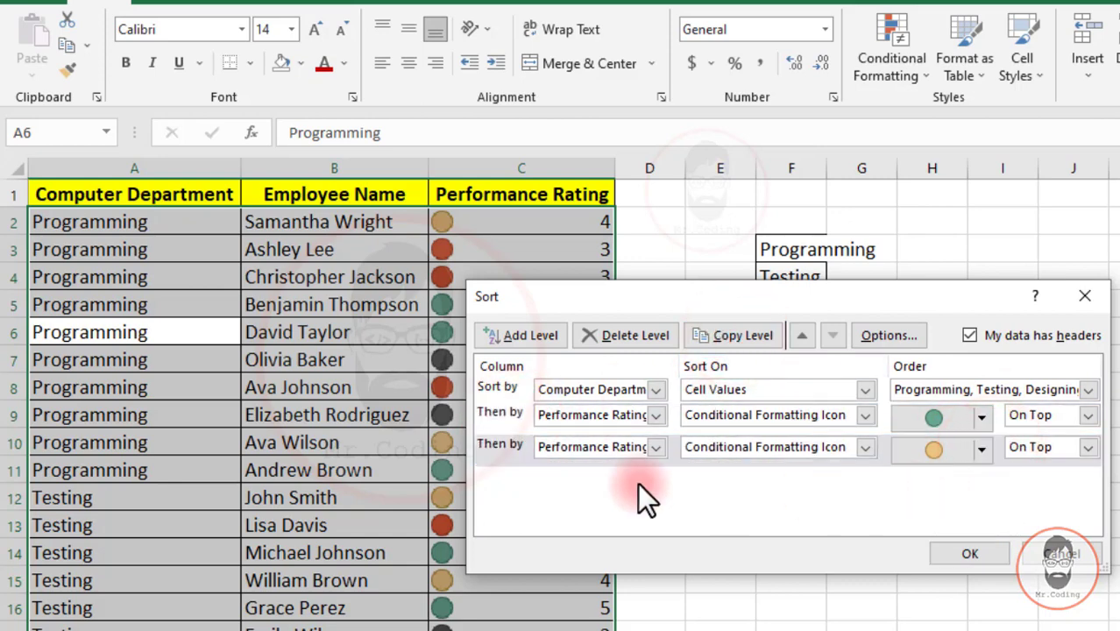
Copy the yellow icon level and set the copy's icon to red, on top.
{"action": "left_click", "coordinate": [497, 442]}
{"action": "left_click", "coordinate": [734, 336]}
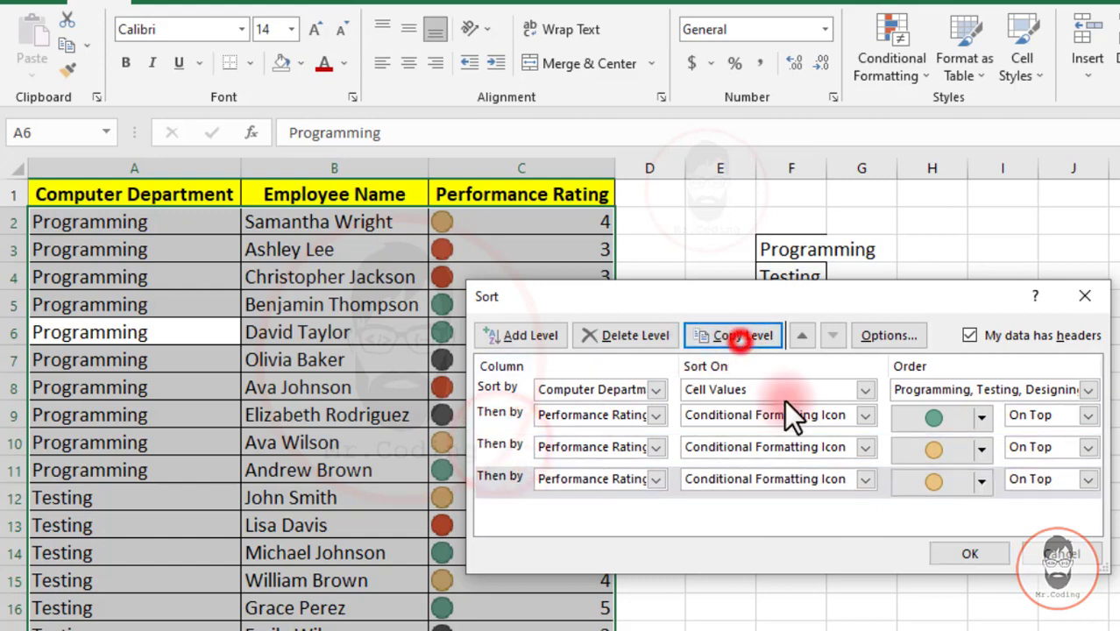
{"action": "left_click", "coordinate": [983, 482]}
{"action": "left_click", "coordinate": [984, 485]}
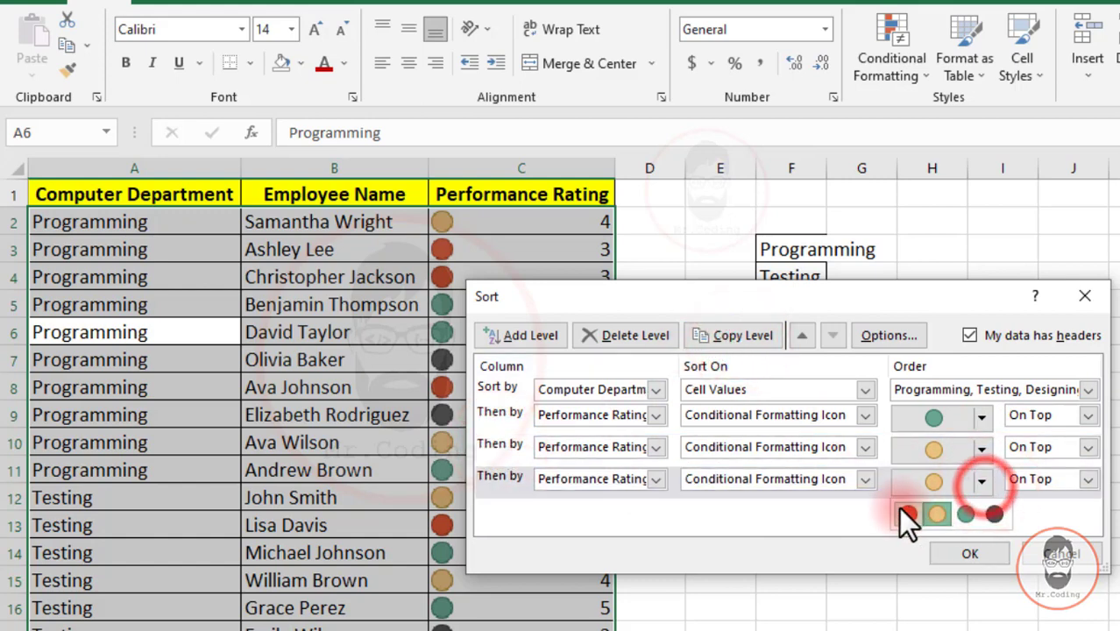
{"action": "left_click", "coordinate": [901, 508]}
Copy the red icon level, set the copy's icon to black on top, and apply the multi-level sort.
{"action": "left_click", "coordinate": [501, 478]}
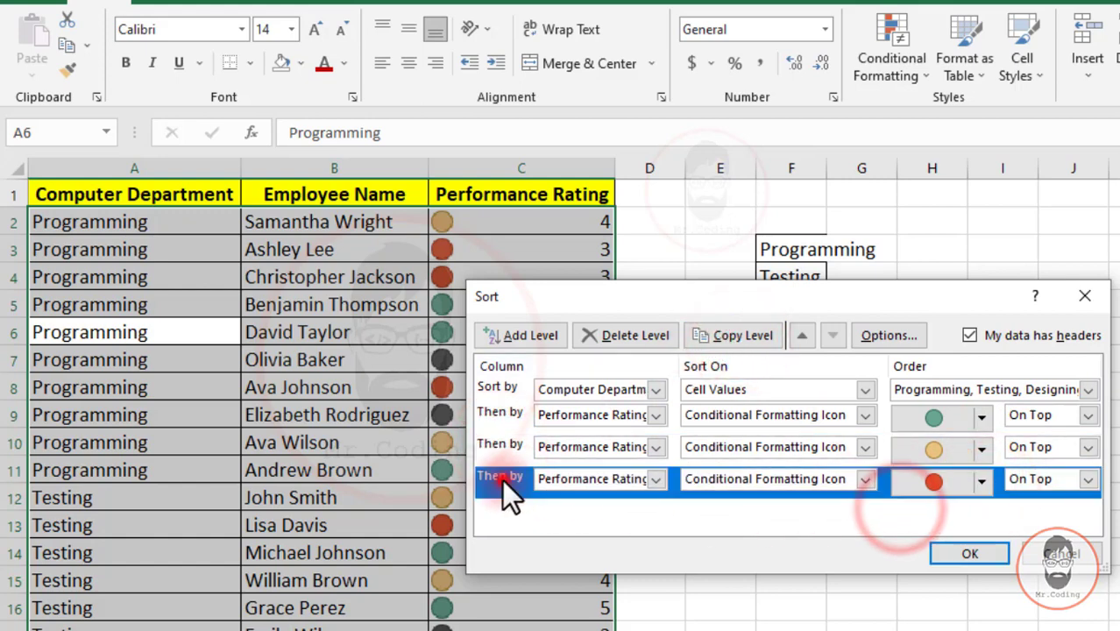
{"action": "left_click", "coordinate": [738, 336]}
{"action": "left_click", "coordinate": [982, 514]}
{"action": "left_click", "coordinate": [968, 542]}
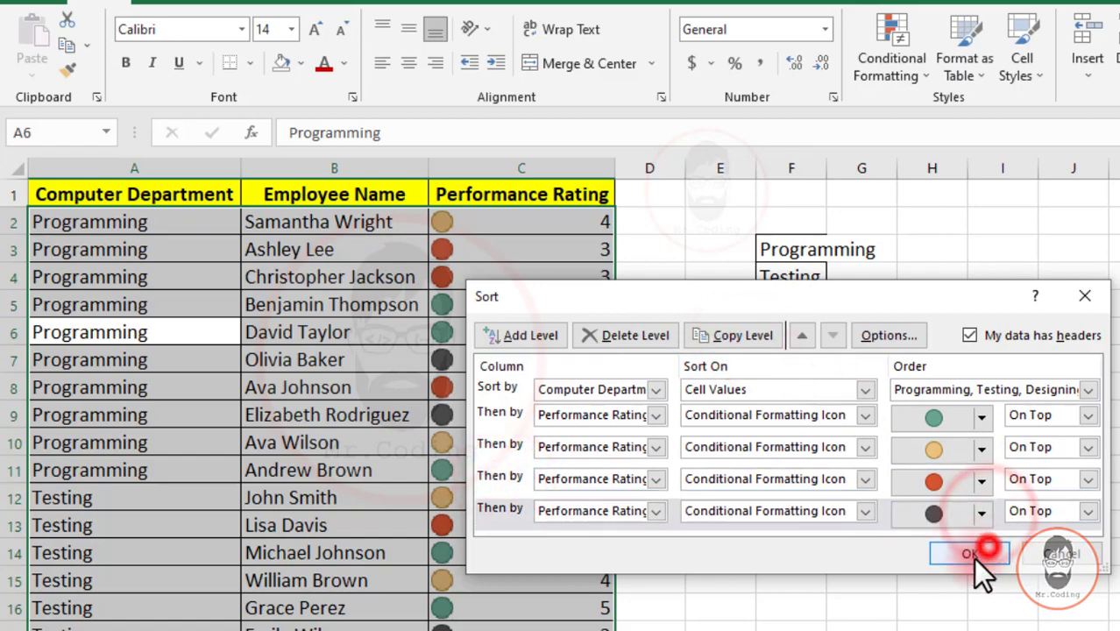
{"action": "left_click", "coordinate": [965, 554]}
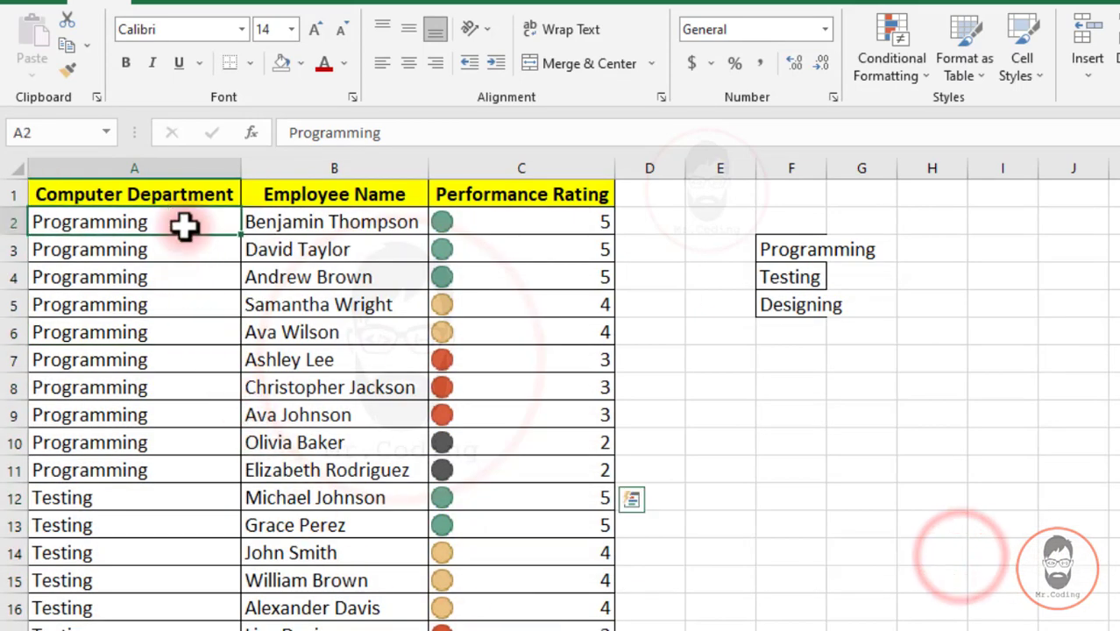
Check the order of the departments and rating icons in the Programming rows.
{"action": "left_click_drag", "start_coordinate": [185, 225], "coordinate": [174, 470]}
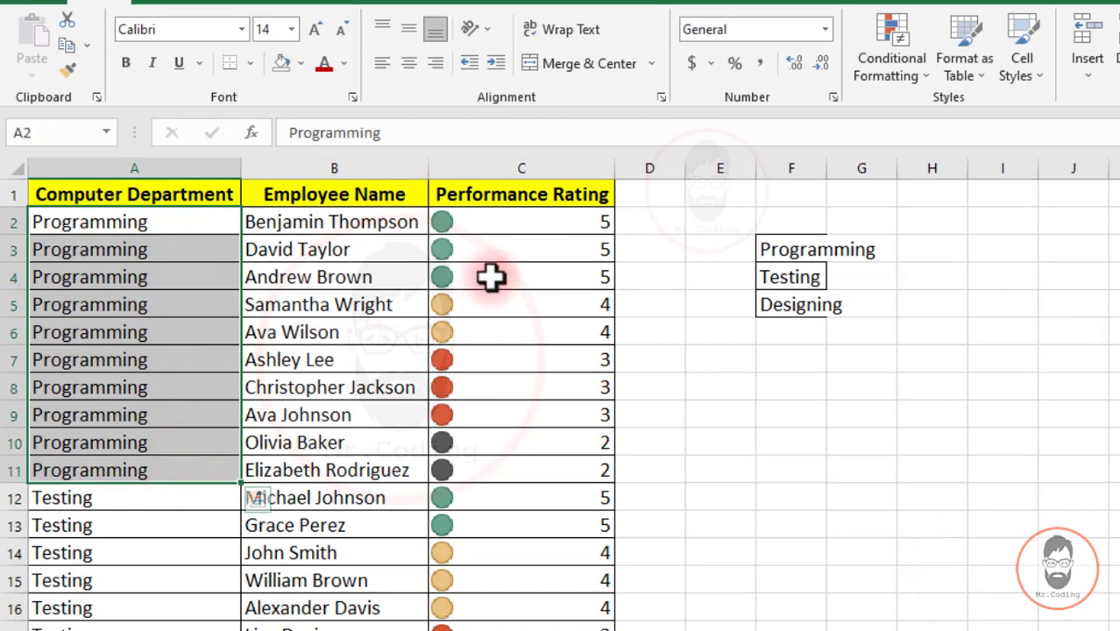
{"action": "left_click_drag", "start_coordinate": [509, 223], "coordinate": [478, 471]}
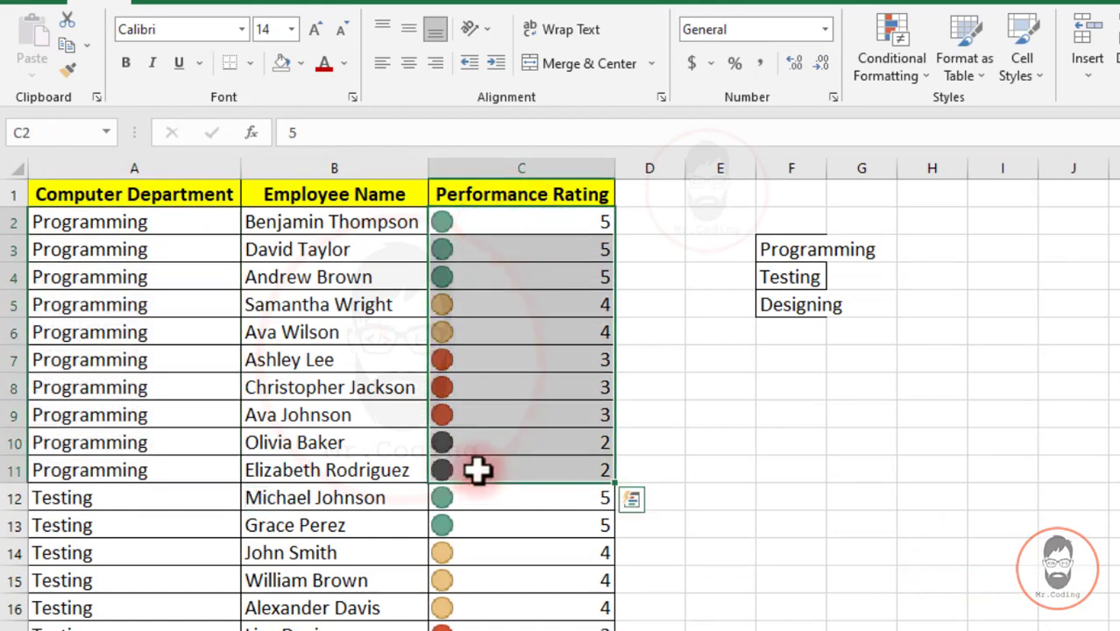
{"action": "left_click_drag", "start_coordinate": [150, 229], "coordinate": [127, 469]}
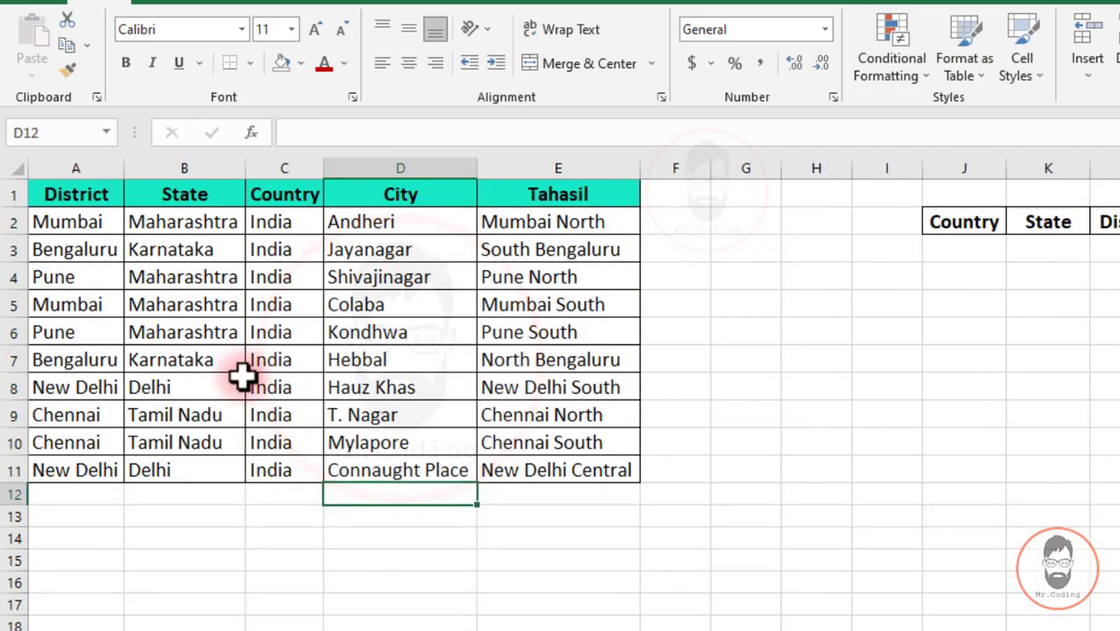
Start a custom sort on the whole District, State, Country, City and Tahasil table and set its orientation to left to right.
{"action": "left_click_drag", "start_coordinate": [87, 200], "coordinate": [90, 339]}
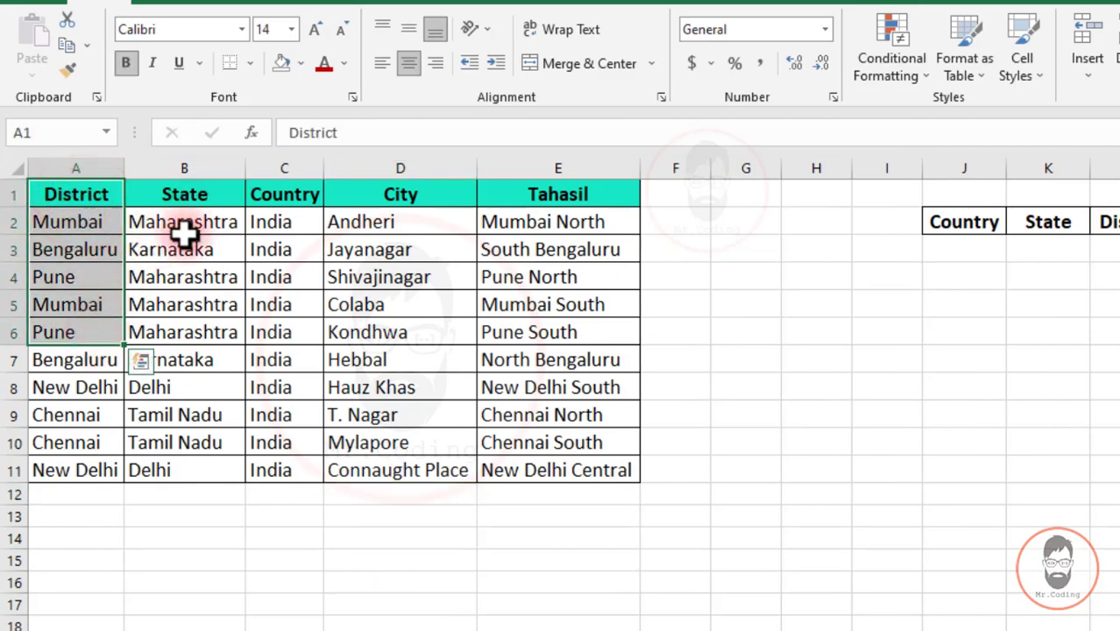
{"action": "left_click", "coordinate": [546, 326]}
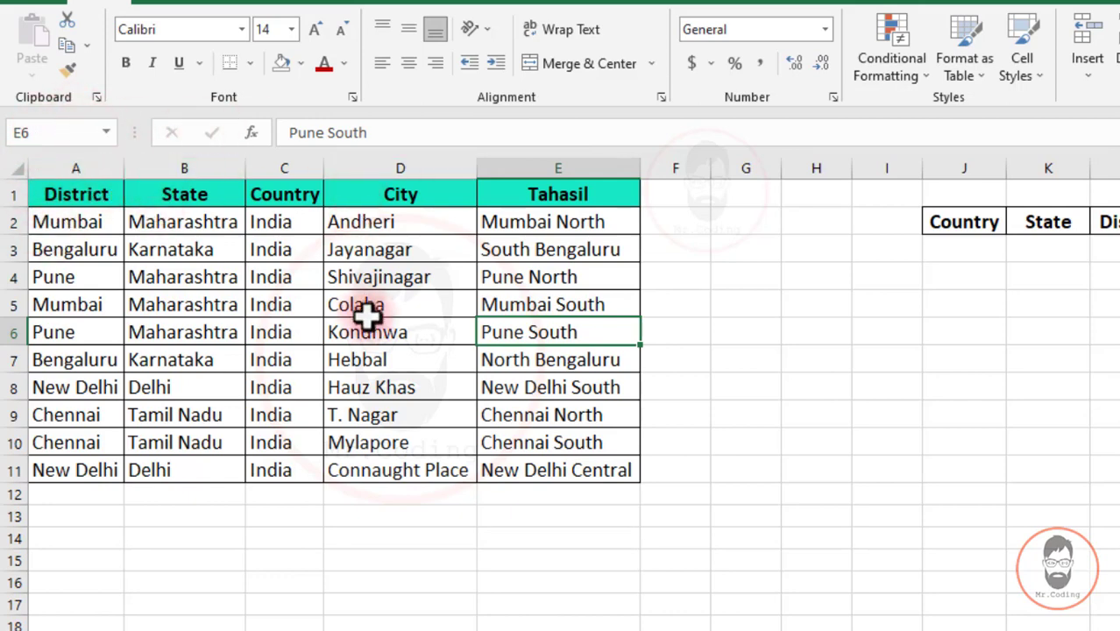
{"action": "left_click_drag", "start_coordinate": [613, 473], "coordinate": [48, 179]}
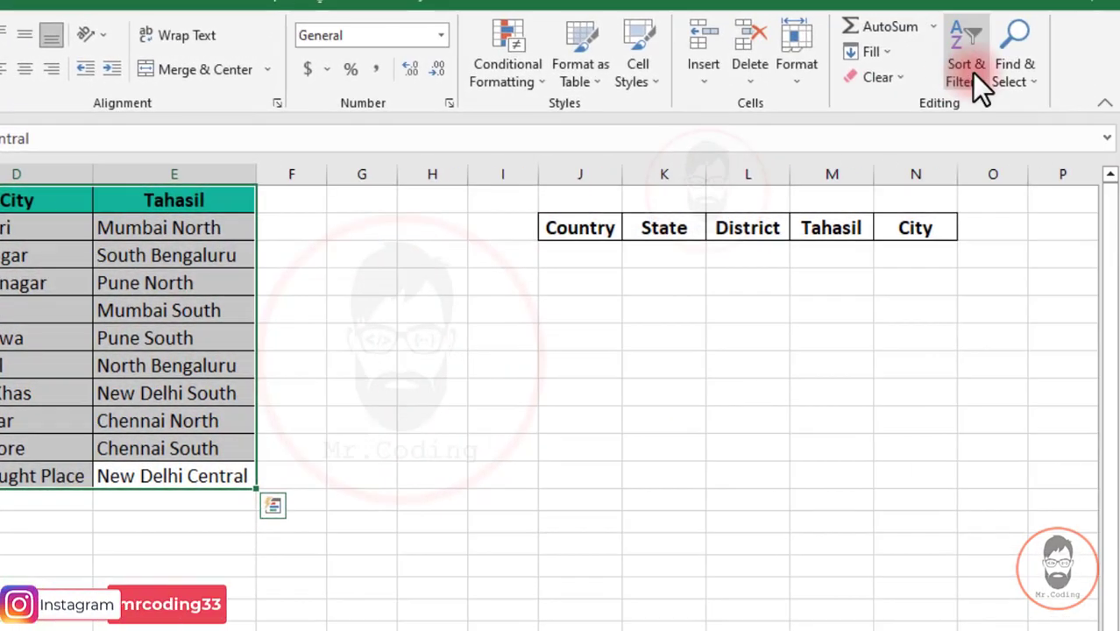
{"action": "left_click", "coordinate": [1119, 64]}
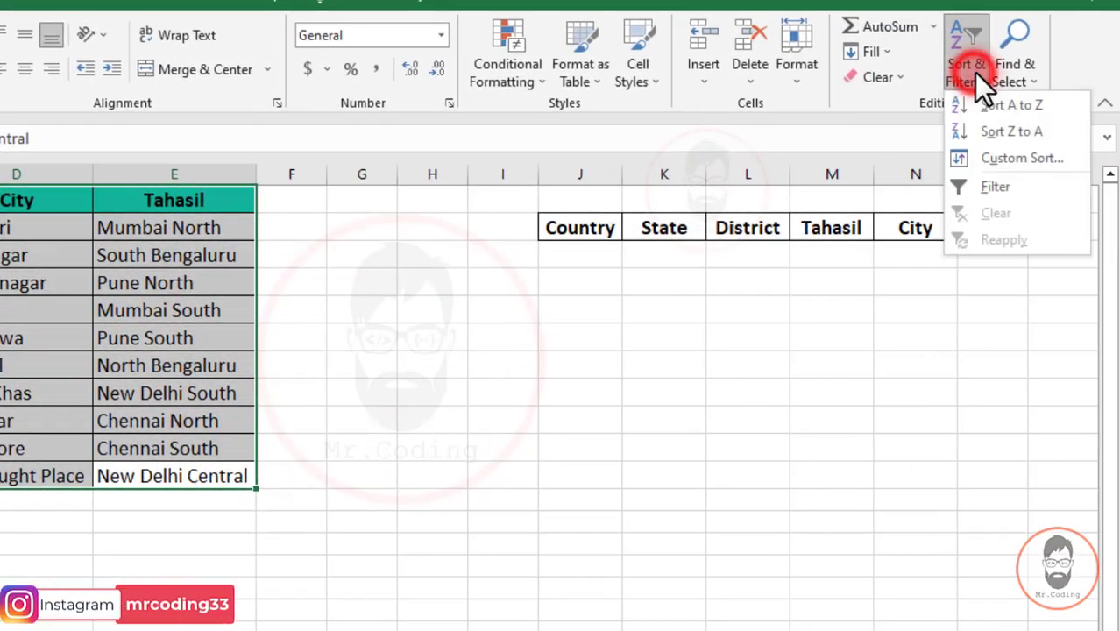
{"action": "left_click", "coordinate": [998, 158]}
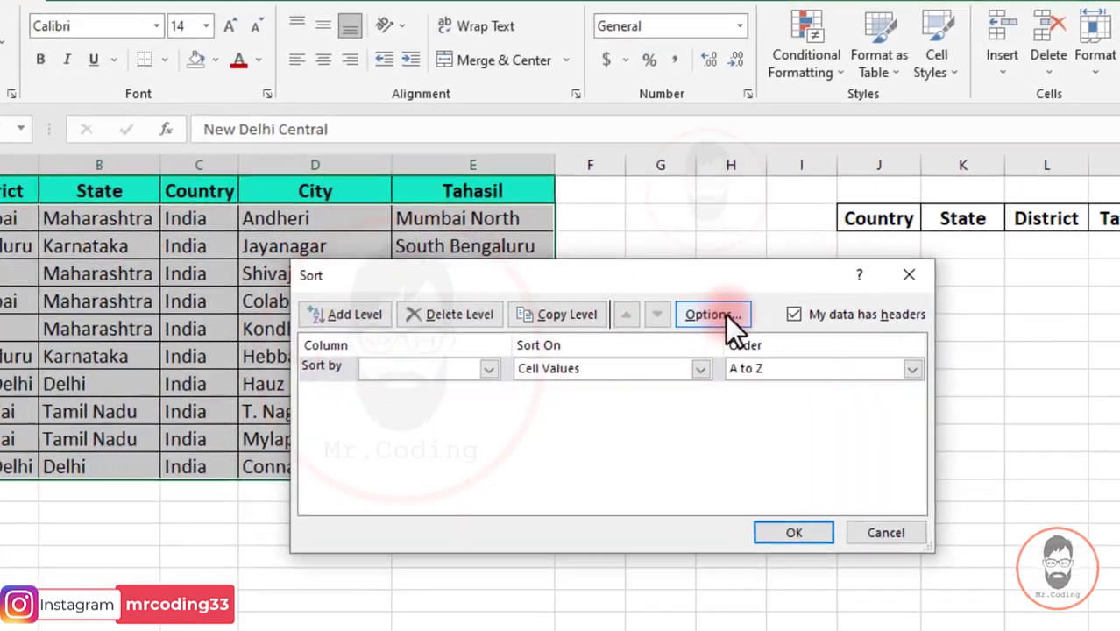
{"action": "left_click", "coordinate": [726, 314]}
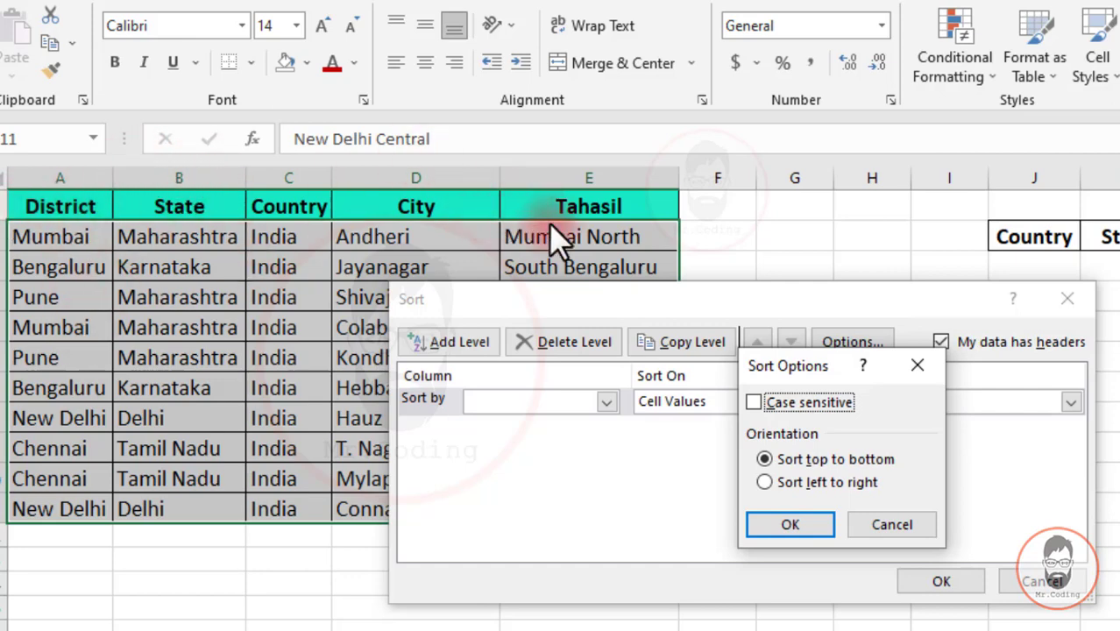
{"action": "left_click", "coordinate": [805, 484]}
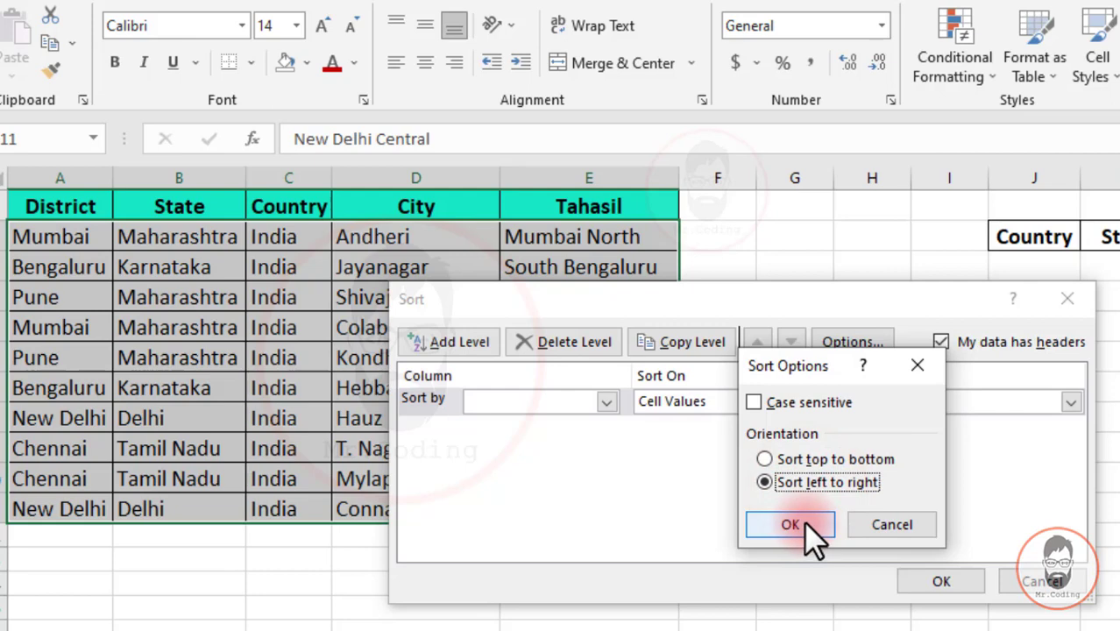
{"action": "left_click", "coordinate": [803, 520]}
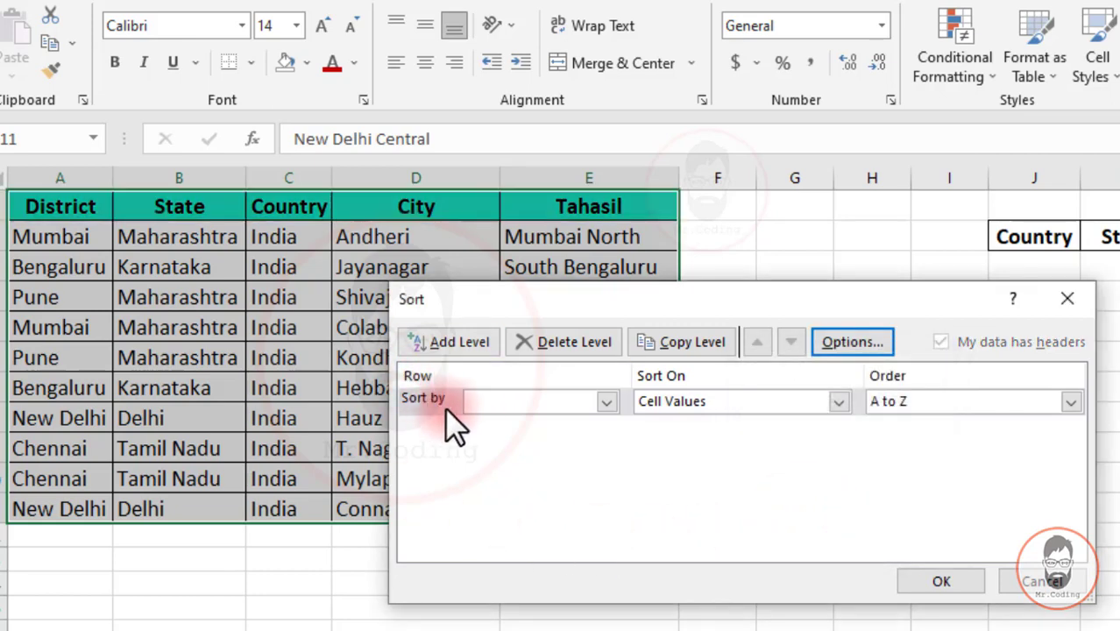
Sort the table's columns by Row 1 on cell values, in A to Z order.
{"action": "left_click", "coordinate": [605, 401]}
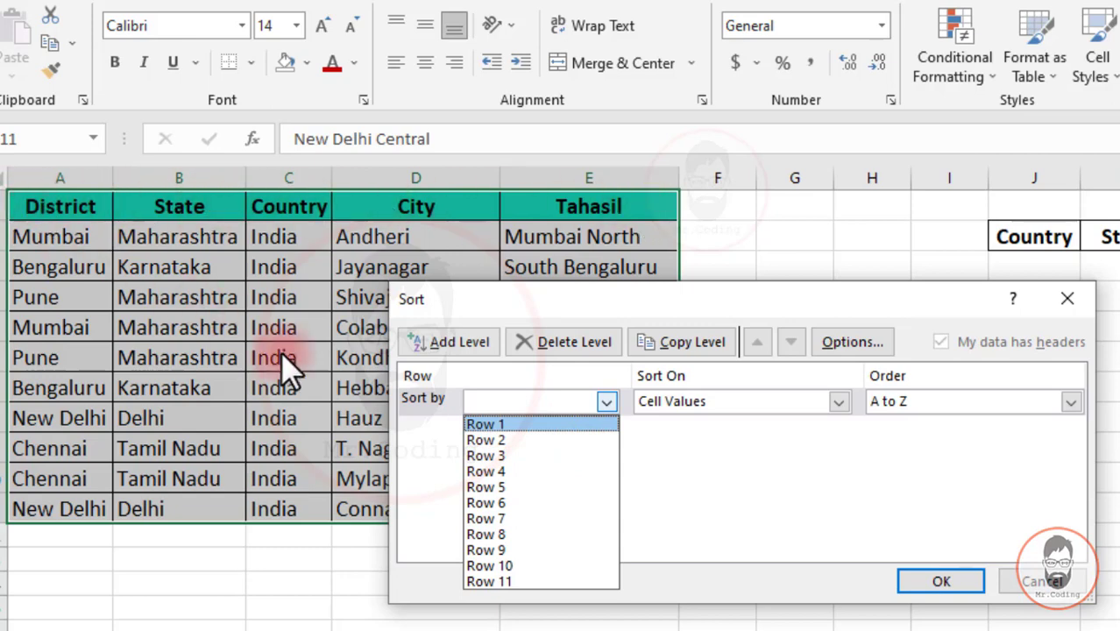
{"action": "left_click", "coordinate": [480, 425]}
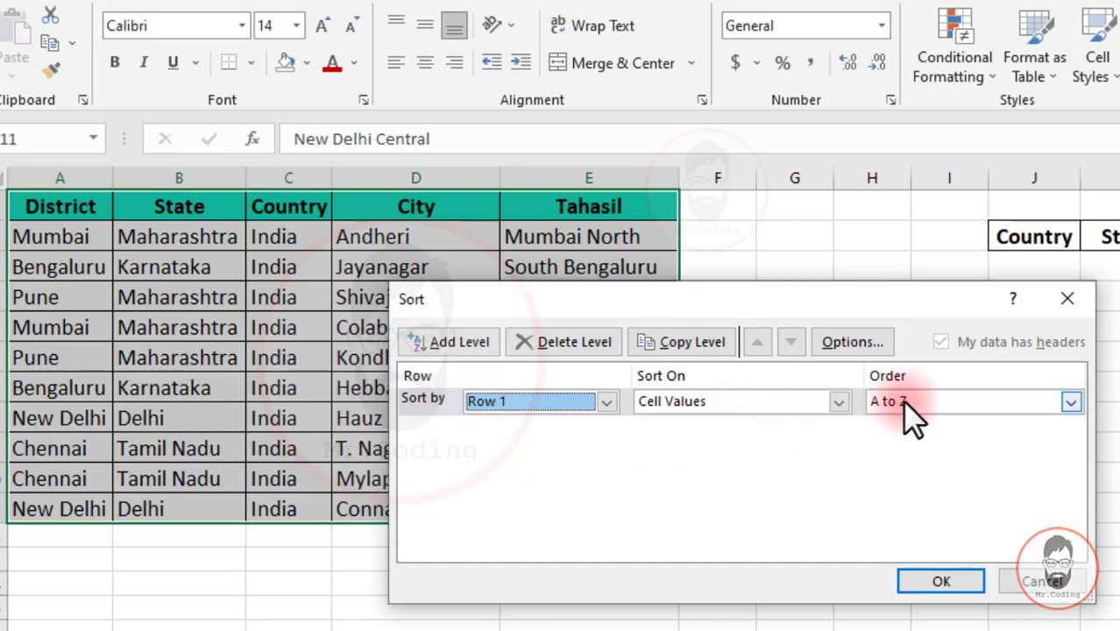
{"action": "left_click", "coordinate": [920, 583]}
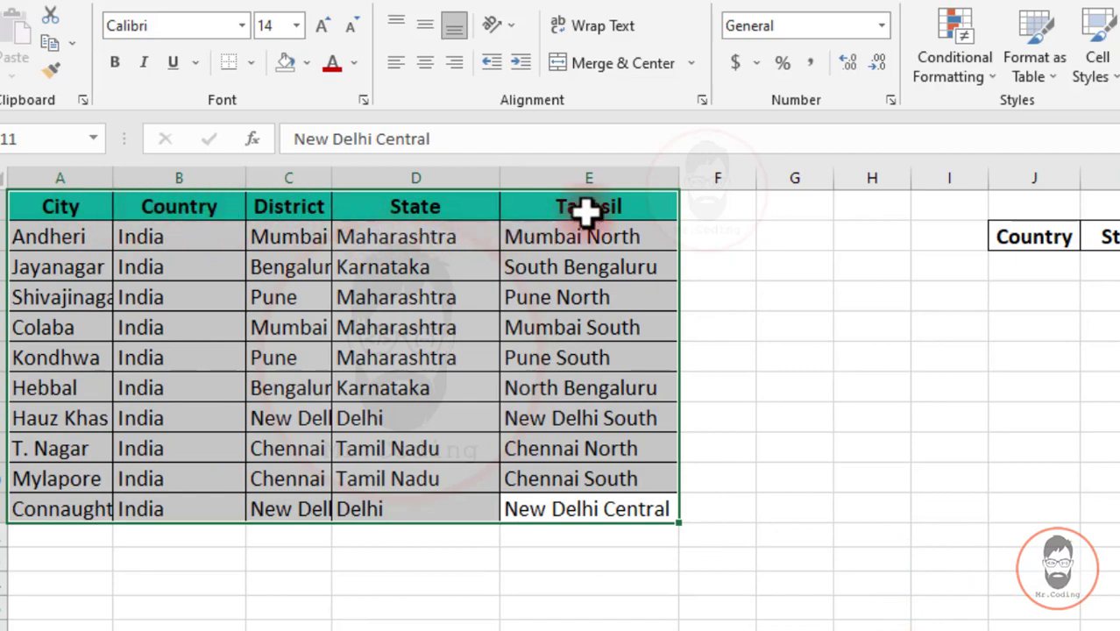
Compare the sorted column headers with the reference header order listed in J2:N2.
{"action": "left_click", "coordinate": [97, 267]}
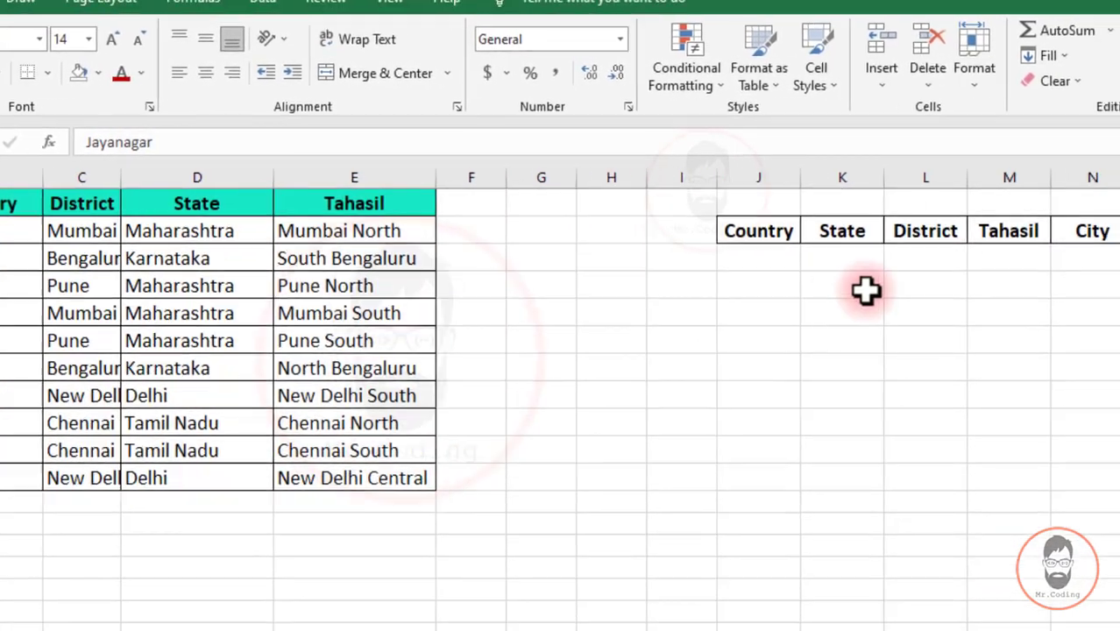
{"action": "left_click", "coordinate": [1038, 237]}
{"action": "left_click_drag", "start_coordinate": [717, 229], "coordinate": [1050, 230]}
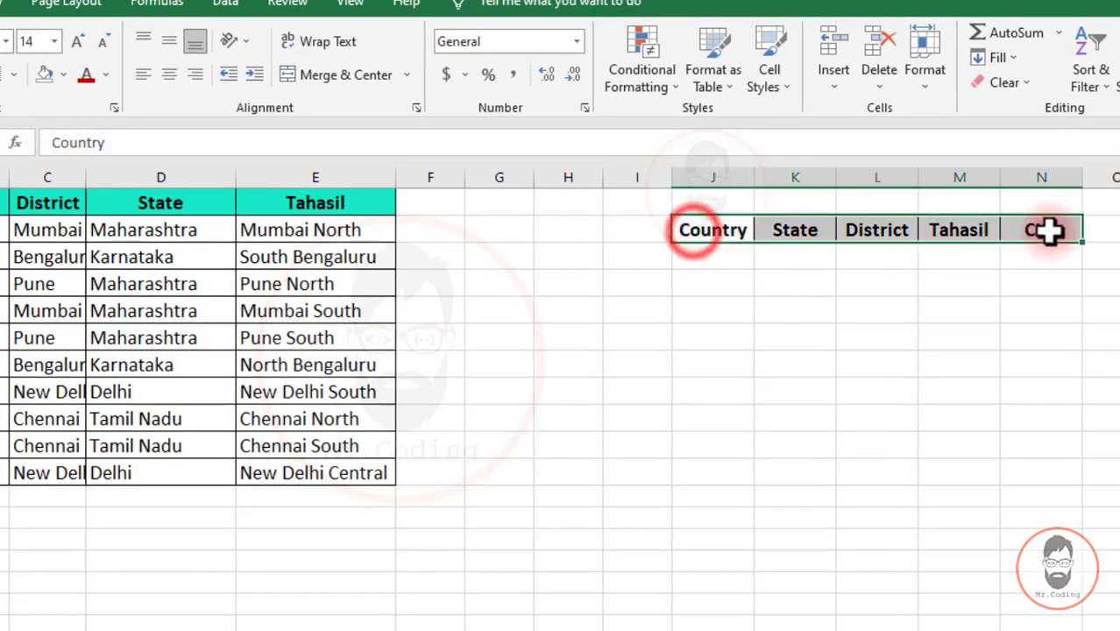
{"action": "left_click", "coordinate": [733, 231]}
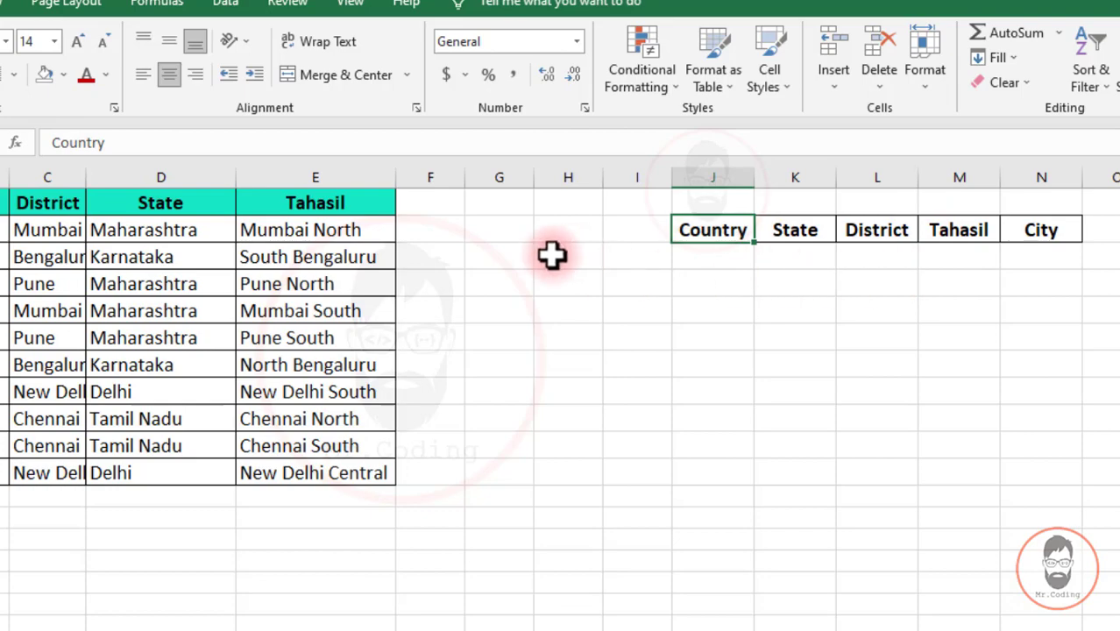
Start another custom sort on the whole location table and delete its existing Row 1 level.
{"action": "left_click_drag", "start_coordinate": [372, 474], "coordinate": [0, 202]}
{"action": "left_click", "coordinate": [931, 63]}
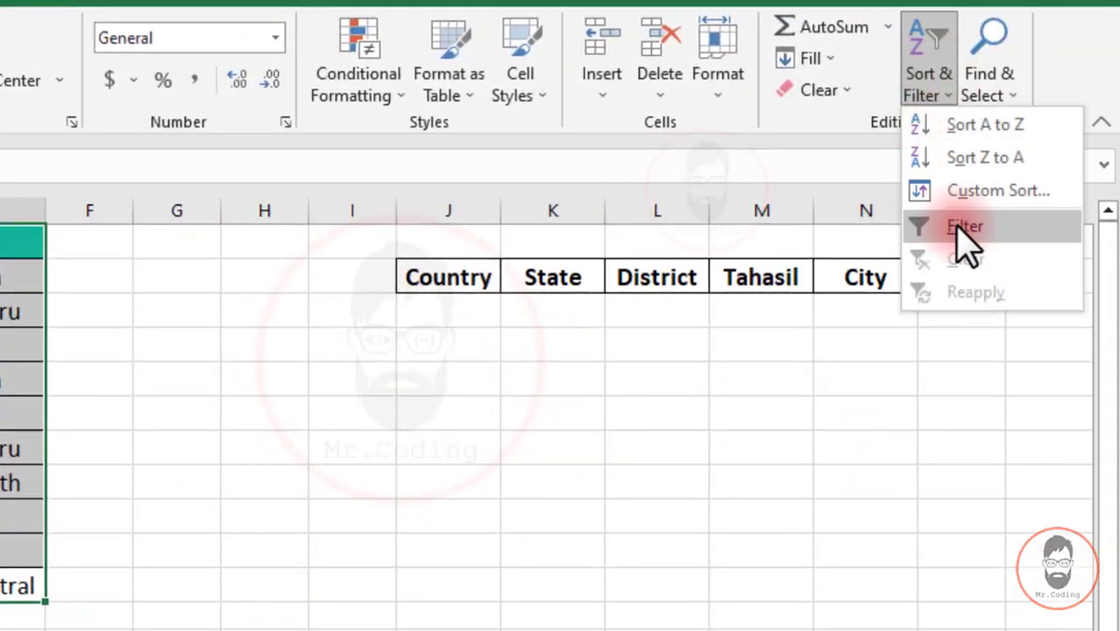
{"action": "left_click", "coordinate": [973, 193]}
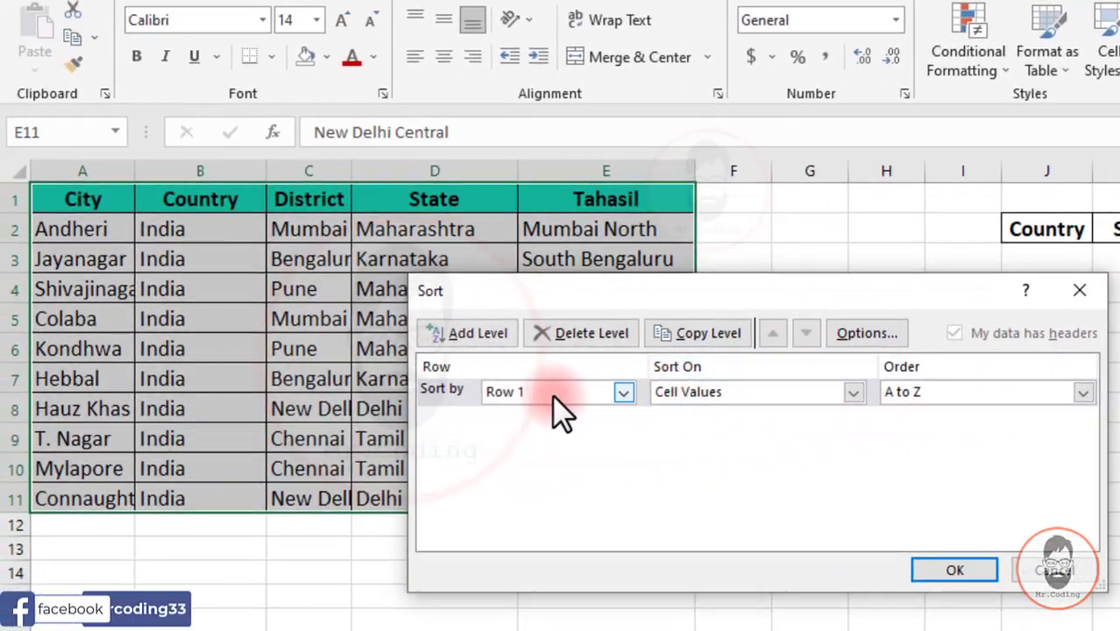
{"action": "left_click", "coordinate": [551, 394]}
{"action": "left_click", "coordinate": [443, 390]}
{"action": "left_click", "coordinate": [592, 333]}
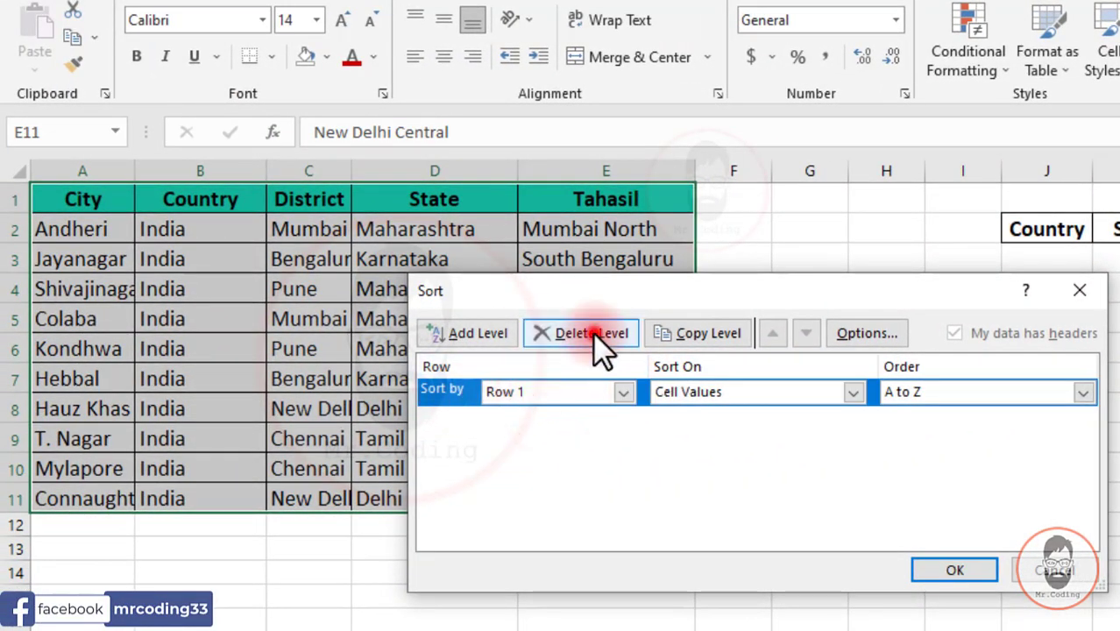
Add a left-to-right sort level on Row 1 by cell values and choose a custom list for its order.
{"action": "left_click", "coordinate": [493, 331]}
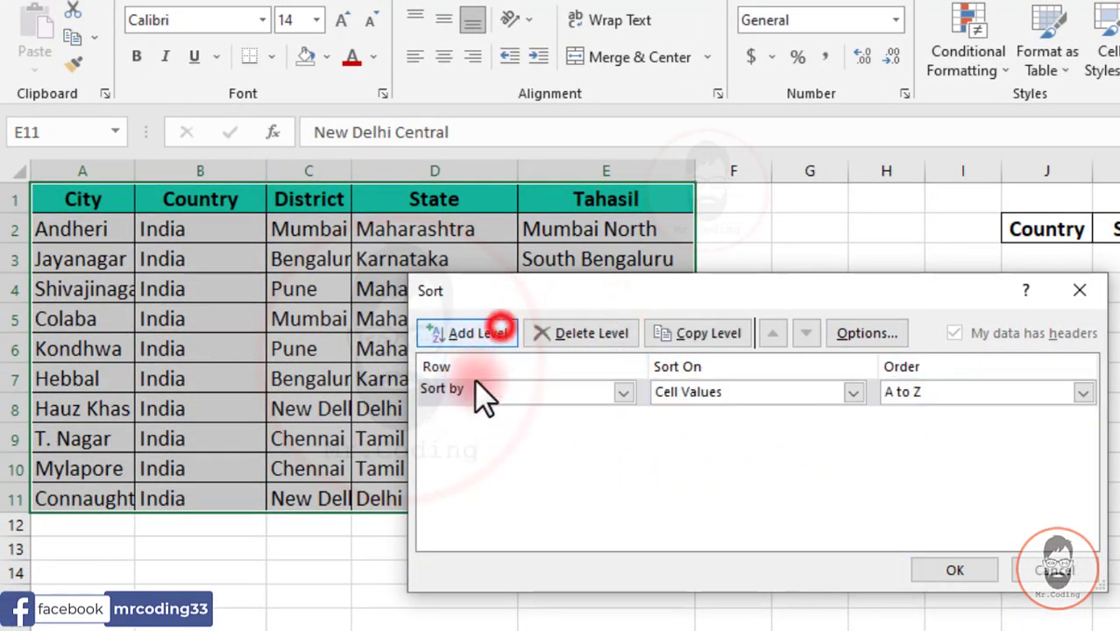
{"action": "left_click", "coordinate": [881, 338]}
{"action": "left_click", "coordinate": [727, 451]}
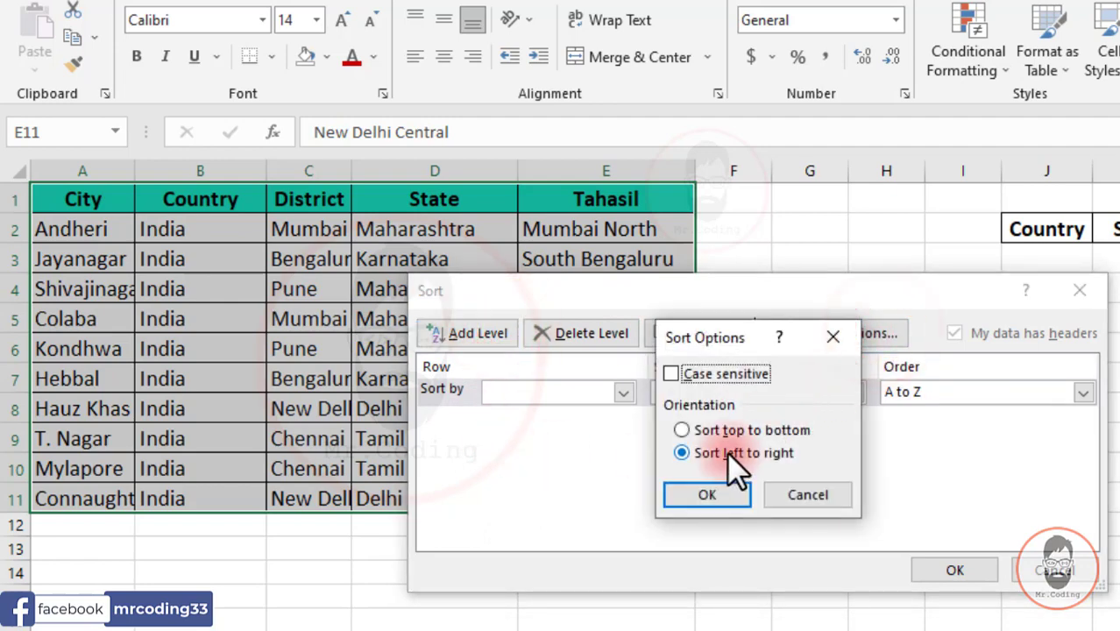
{"action": "left_click", "coordinate": [708, 494]}
{"action": "left_click", "coordinate": [624, 392]}
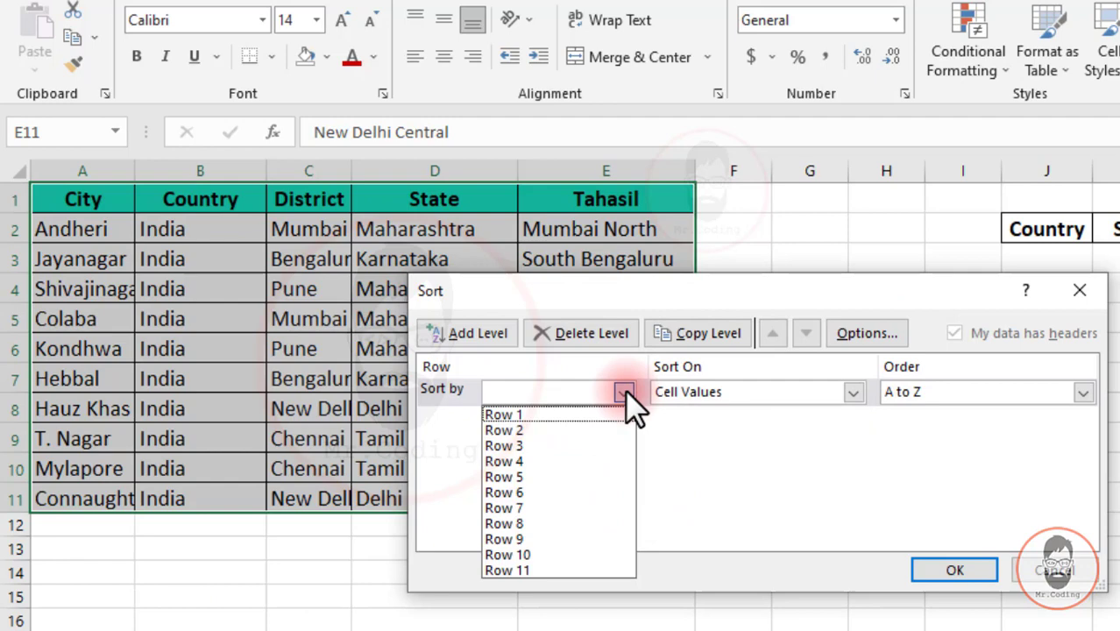
{"action": "left_click", "coordinate": [557, 413]}
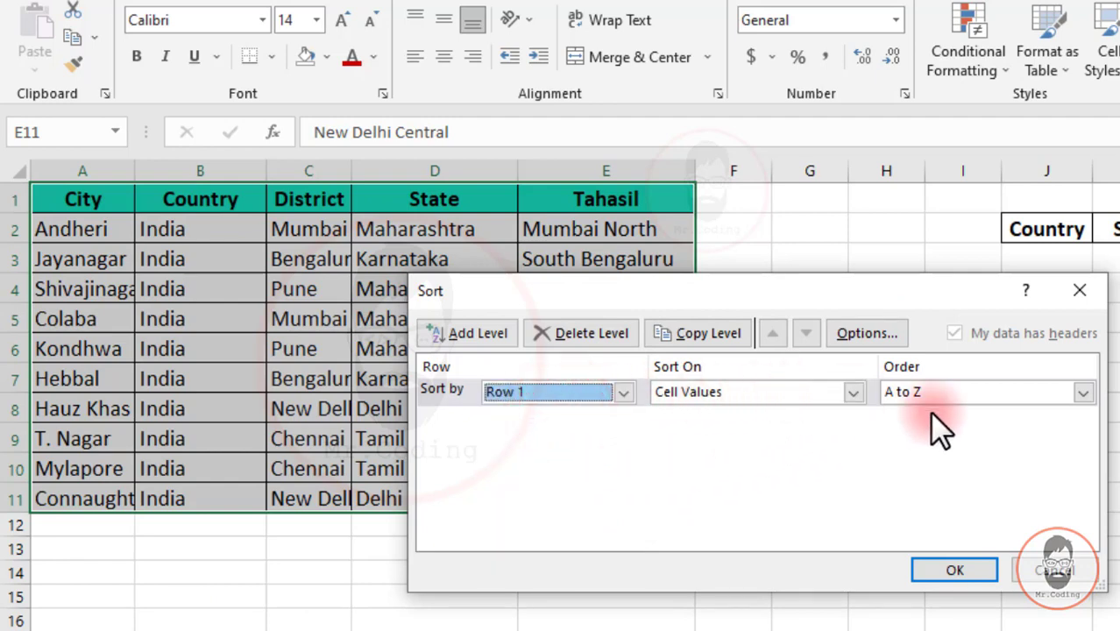
{"action": "left_click", "coordinate": [1083, 394]}
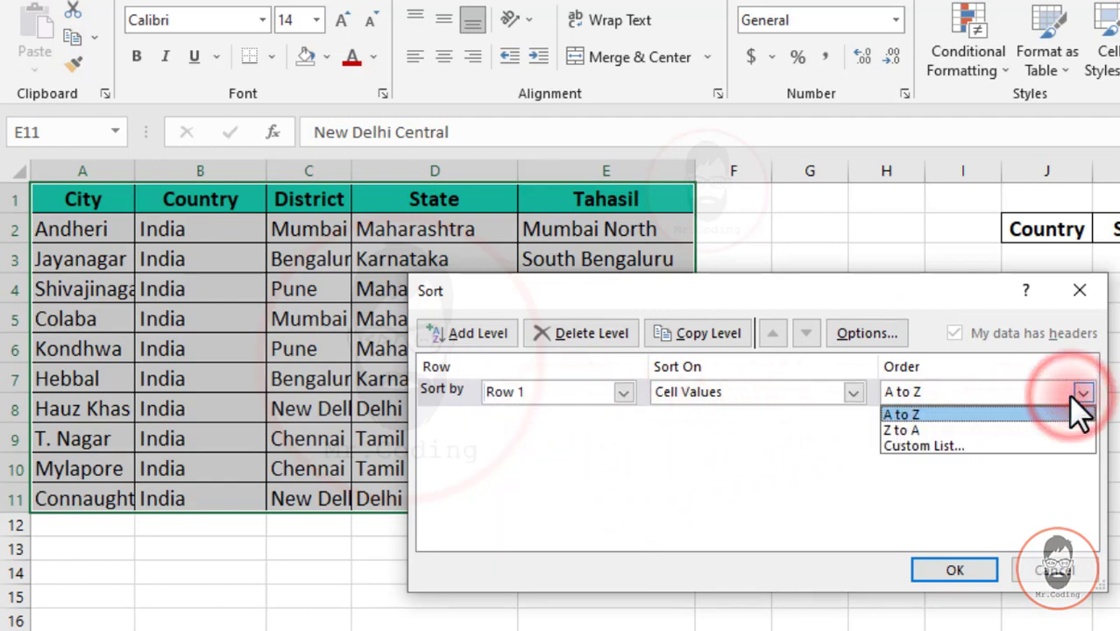
{"action": "left_click", "coordinate": [936, 444]}
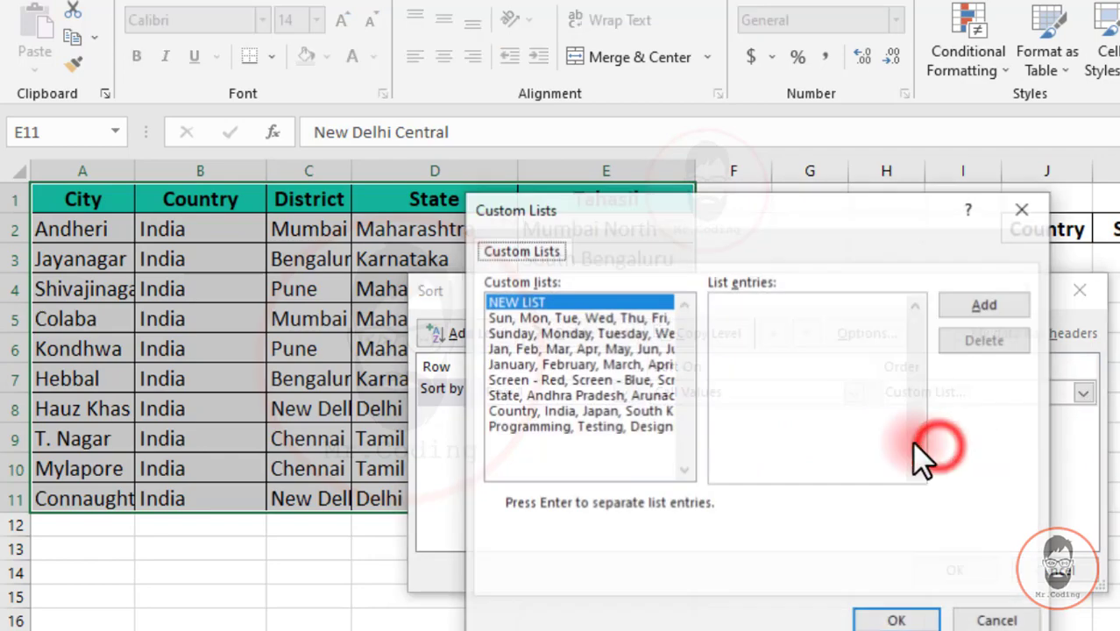
Create the custom list Country, State, District, Tahasil, City and sort the table's columns by it.
{"action": "left_click", "coordinate": [751, 324]}
{"action": "left_click_drag", "start_coordinate": [854, 203], "coordinate": [712, 187]}
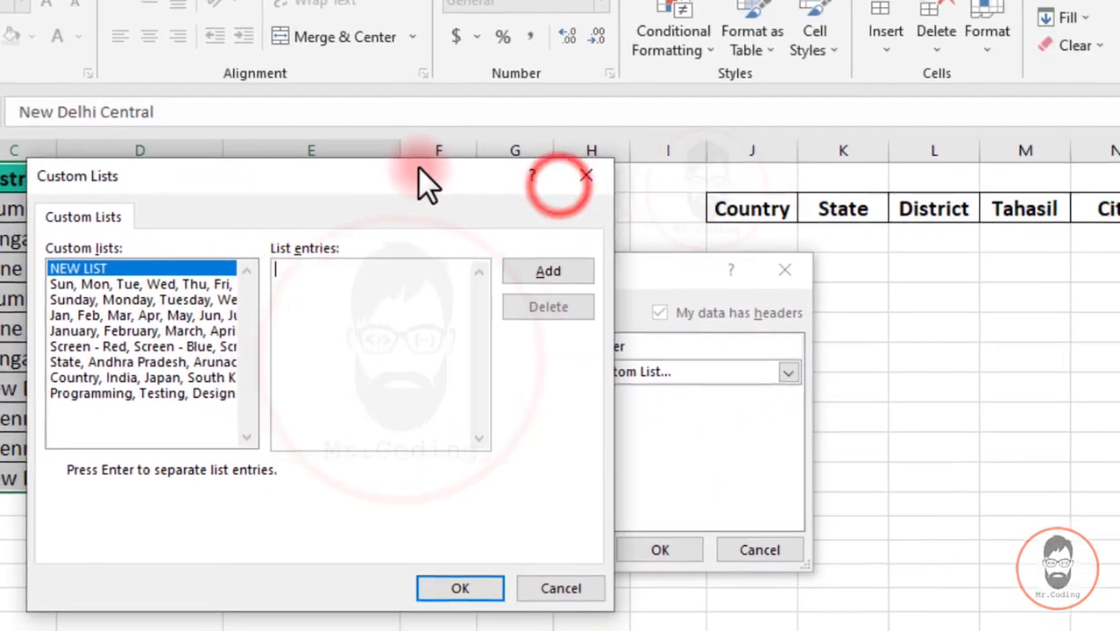
{"action": "type", "text": "Country"}
{"action": "key", "text": "Return"}
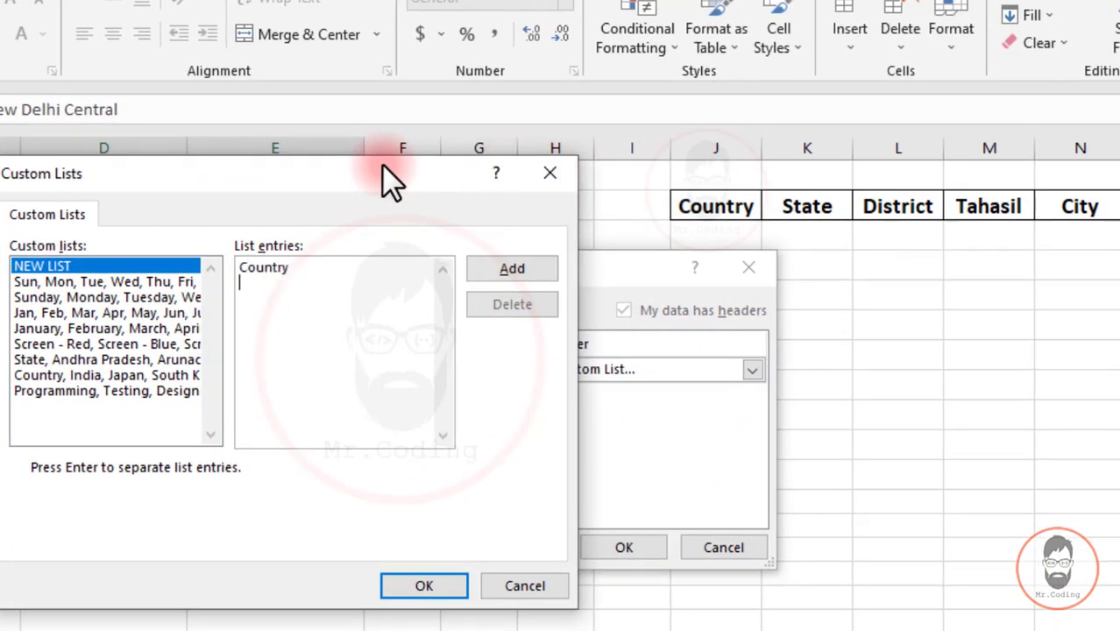
{"action": "type", "text": "State"}
{"action": "key", "text": "Return"}
{"action": "type", "text": "District"}
{"action": "key", "text": "Return"}
{"action": "type", "text": "T"}
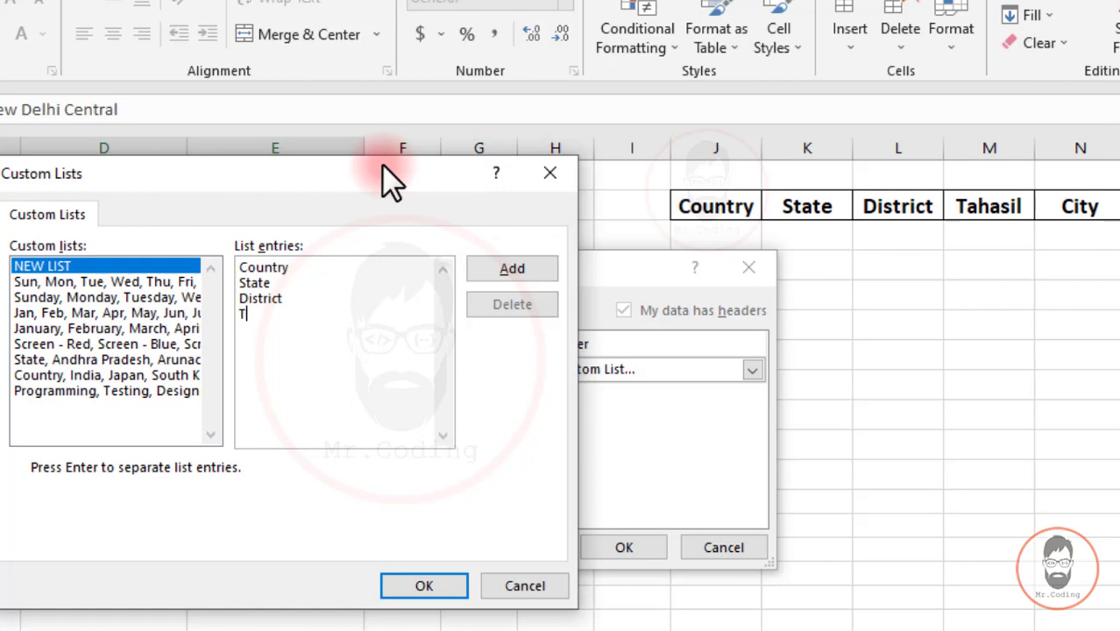
{"action": "type", "text": "ahasil"}
{"action": "key", "text": "Return"}
{"action": "type", "text": "City"}
{"action": "left_click", "coordinate": [512, 269]}
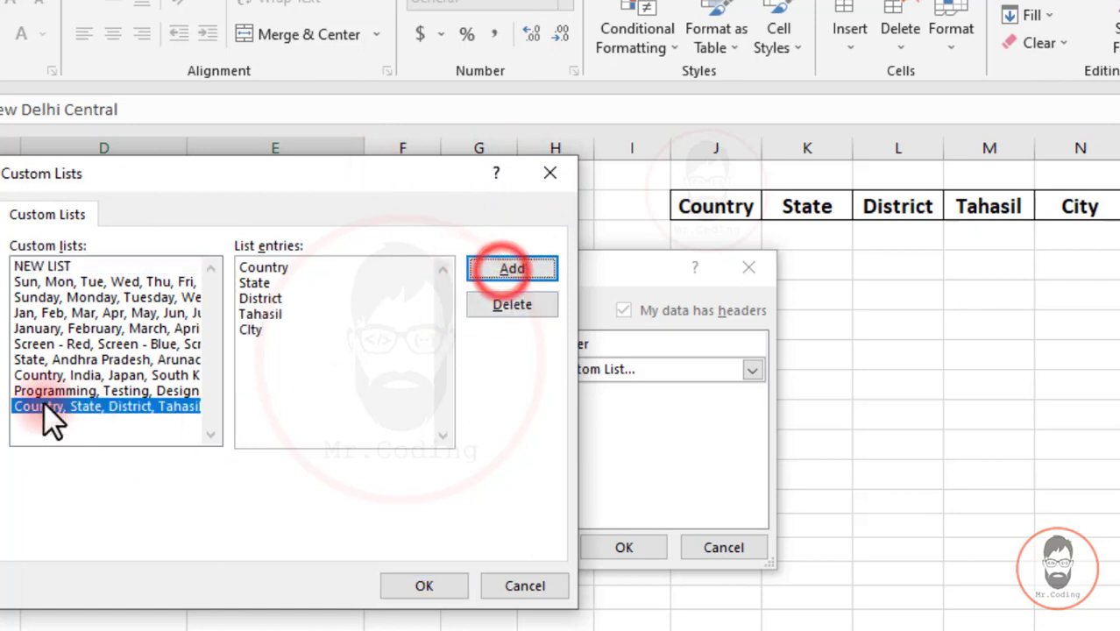
{"action": "left_click", "coordinate": [423, 585]}
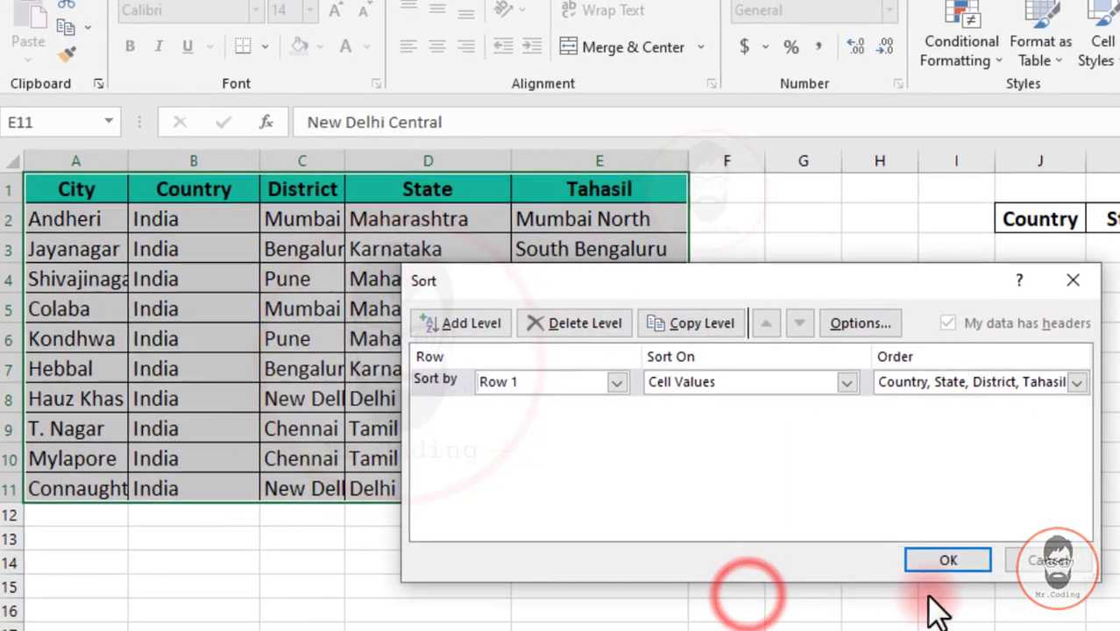
{"action": "left_click", "coordinate": [624, 547]}
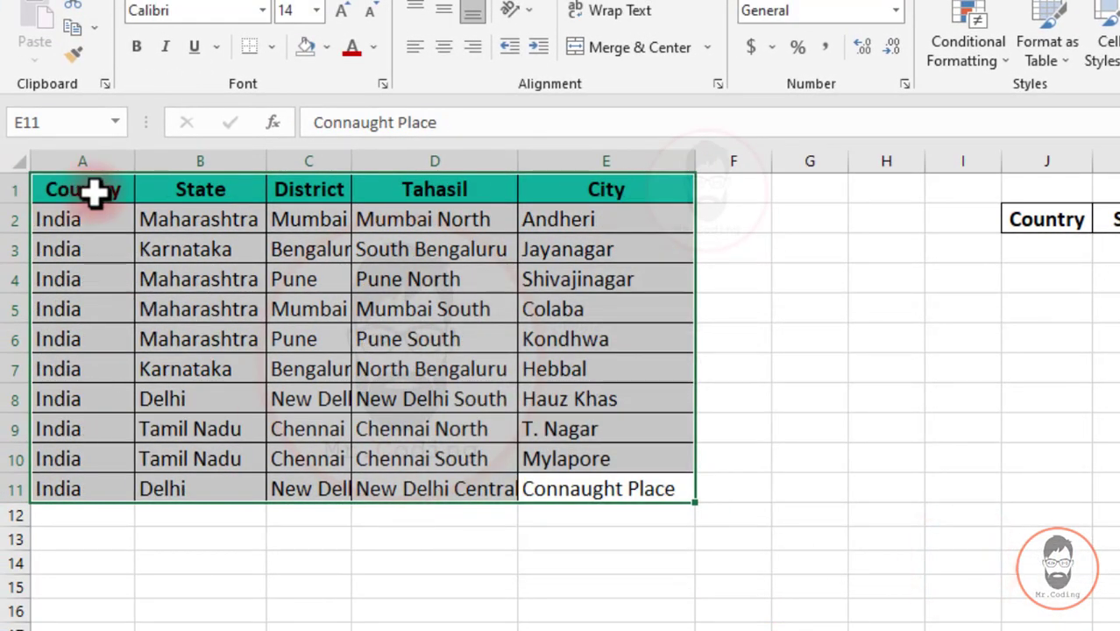
Check the Country, State, District, Tahasil and City columns of the table after the custom-list sort.
{"action": "left_click_drag", "start_coordinate": [94, 191], "coordinate": [87, 369]}
{"action": "left_click_drag", "start_coordinate": [188, 195], "coordinate": [204, 323]}
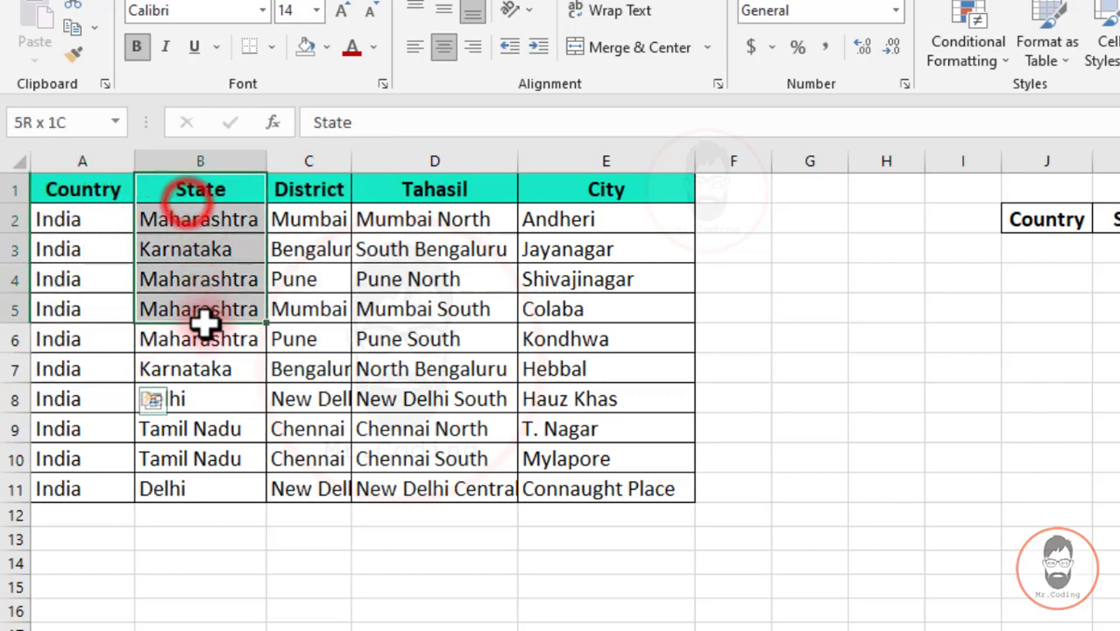
{"action": "left_click", "coordinate": [303, 219]}
{"action": "left_click_drag", "start_coordinate": [402, 188], "coordinate": [403, 278]}
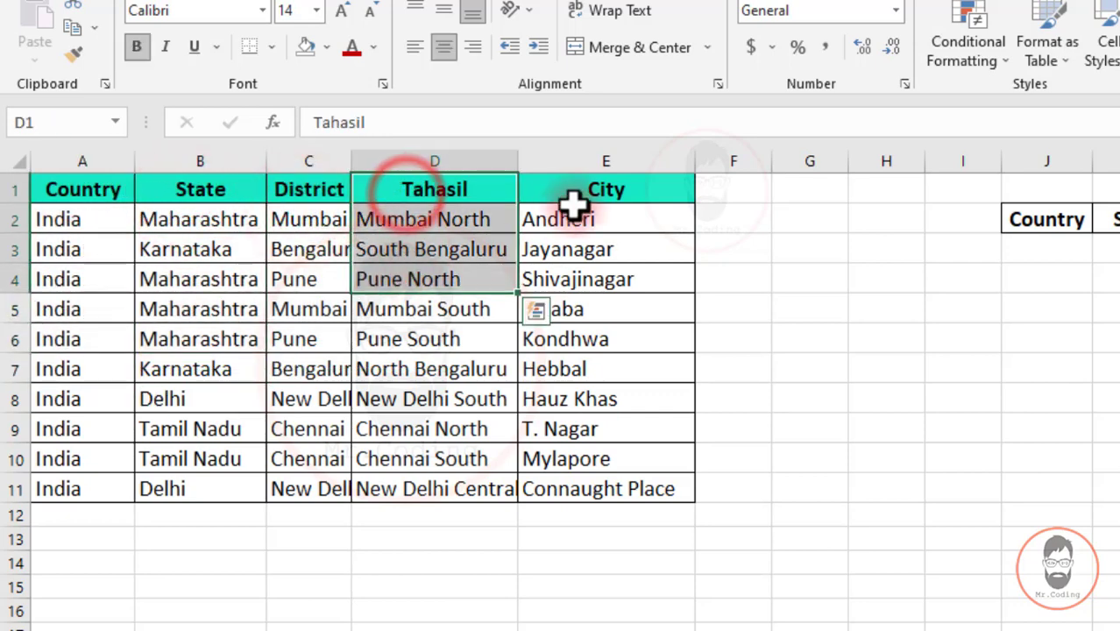
{"action": "left_click_drag", "start_coordinate": [572, 200], "coordinate": [585, 339]}
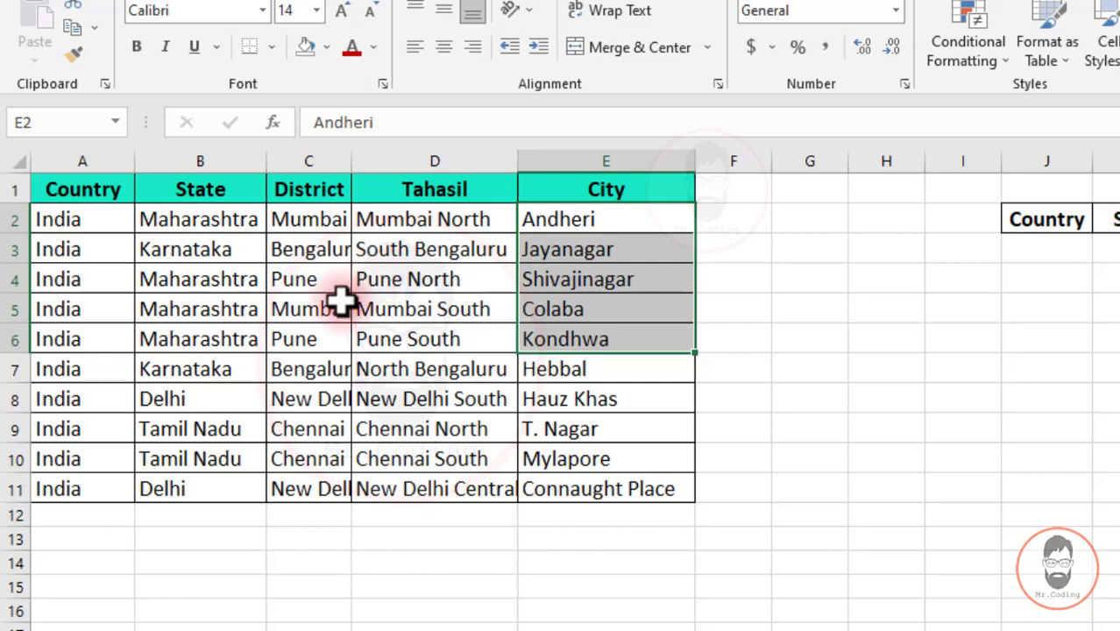
Undo the last two column sorts and change the State in B3 to KARNATAKA.
{"action": "key", "text": "ctrl+z"}
{"action": "key", "text": "ctrl+z"}
{"action": "left_click", "coordinate": [210, 250]}
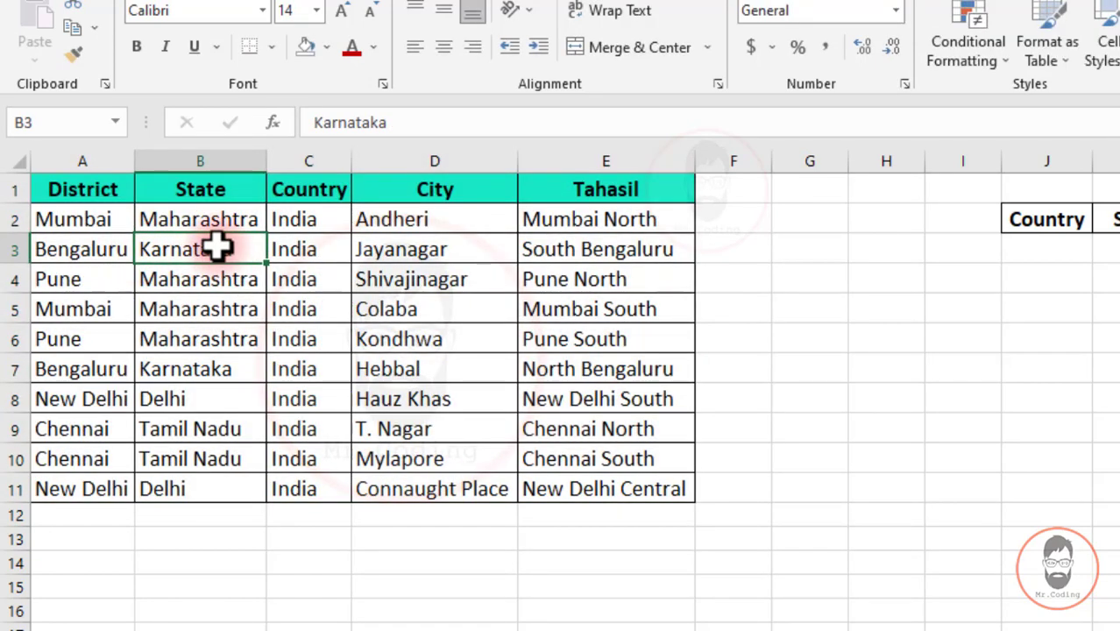
{"action": "type", "text": "KARNATAKA"}
{"action": "key", "text": "Return"}
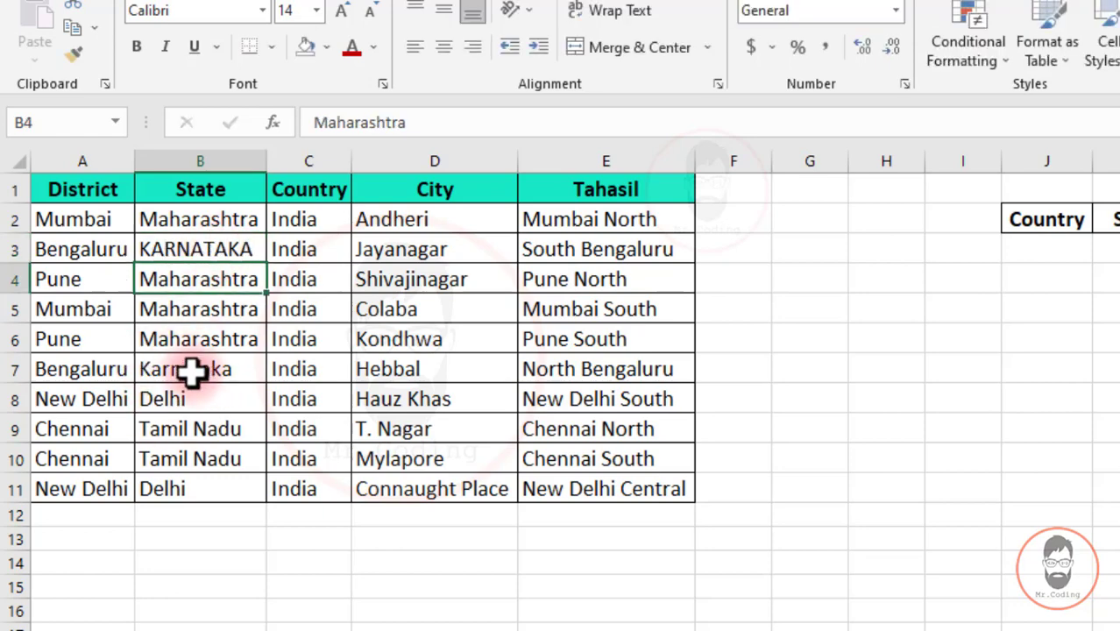
Sort the table's rows by State on cell values, in A to Z order, using a custom sort.
{"action": "left_click", "coordinate": [221, 220]}
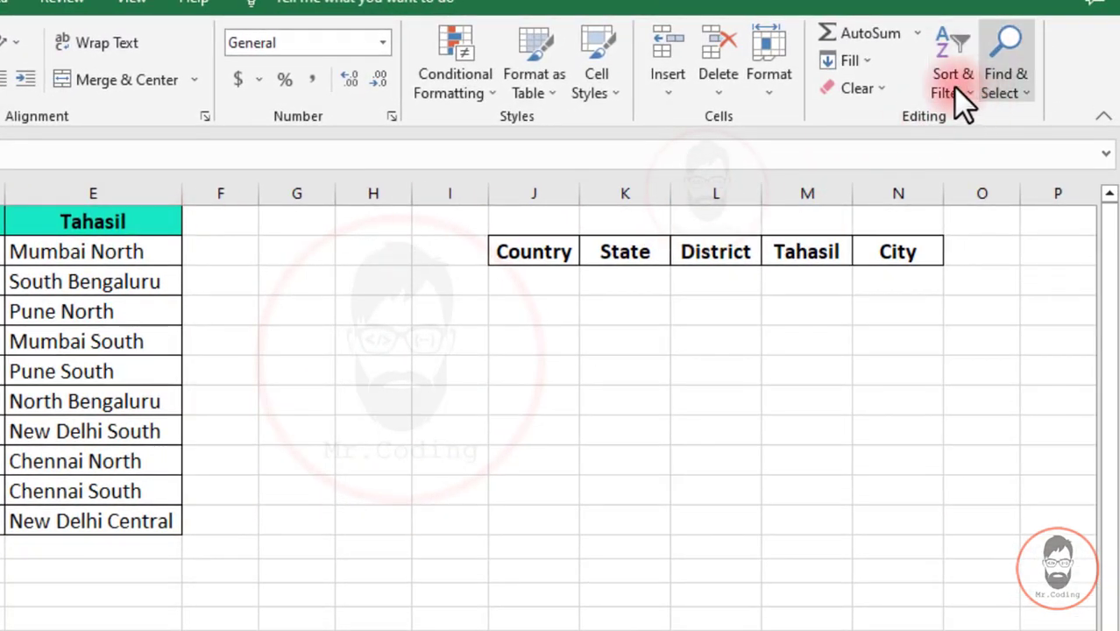
{"action": "left_click", "coordinate": [962, 93]}
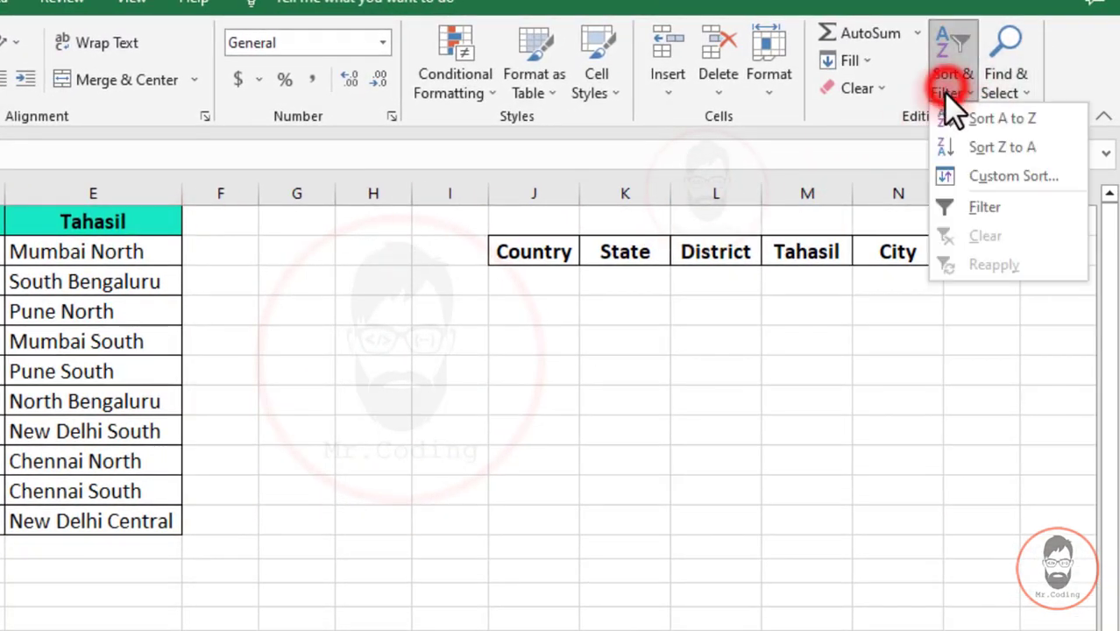
{"action": "left_click", "coordinate": [1007, 175]}
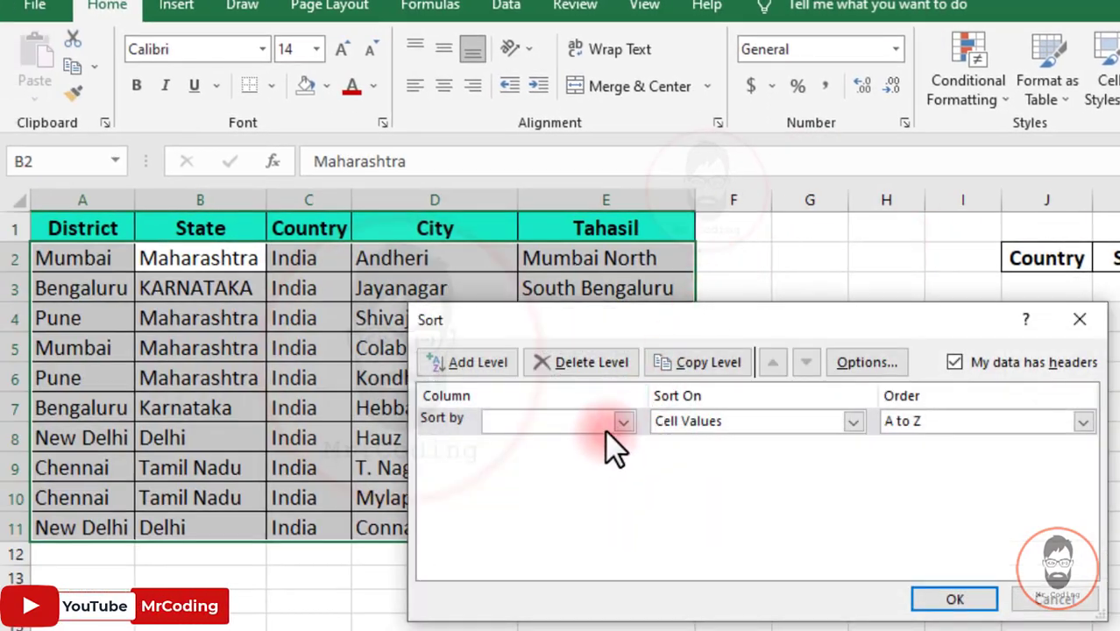
{"action": "left_click", "coordinate": [623, 422]}
{"action": "left_click", "coordinate": [557, 461]}
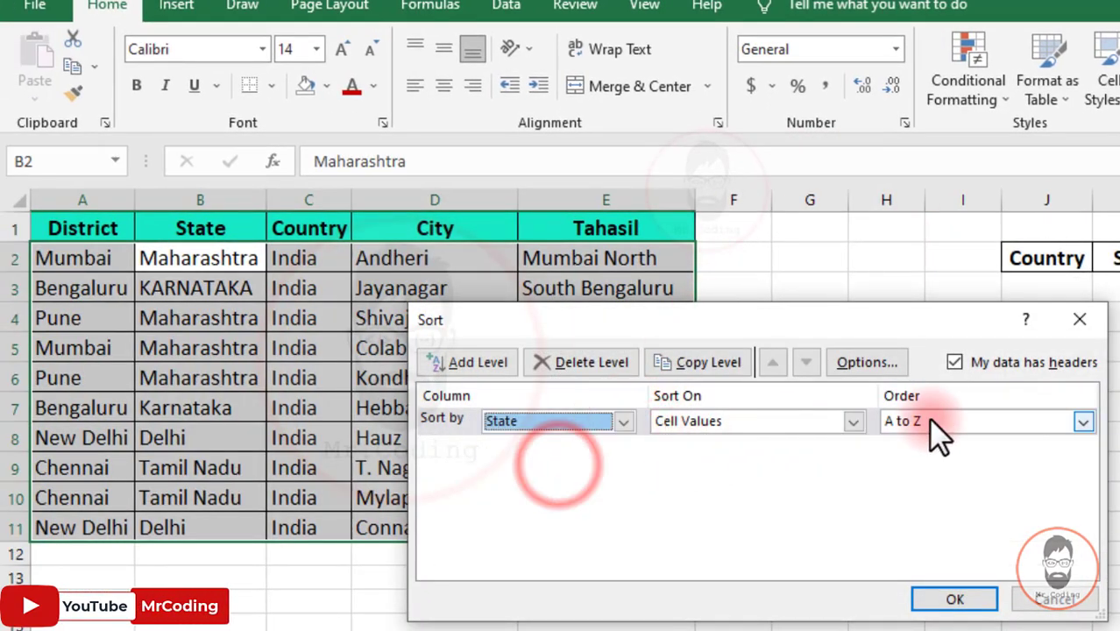
{"action": "left_click", "coordinate": [945, 597]}
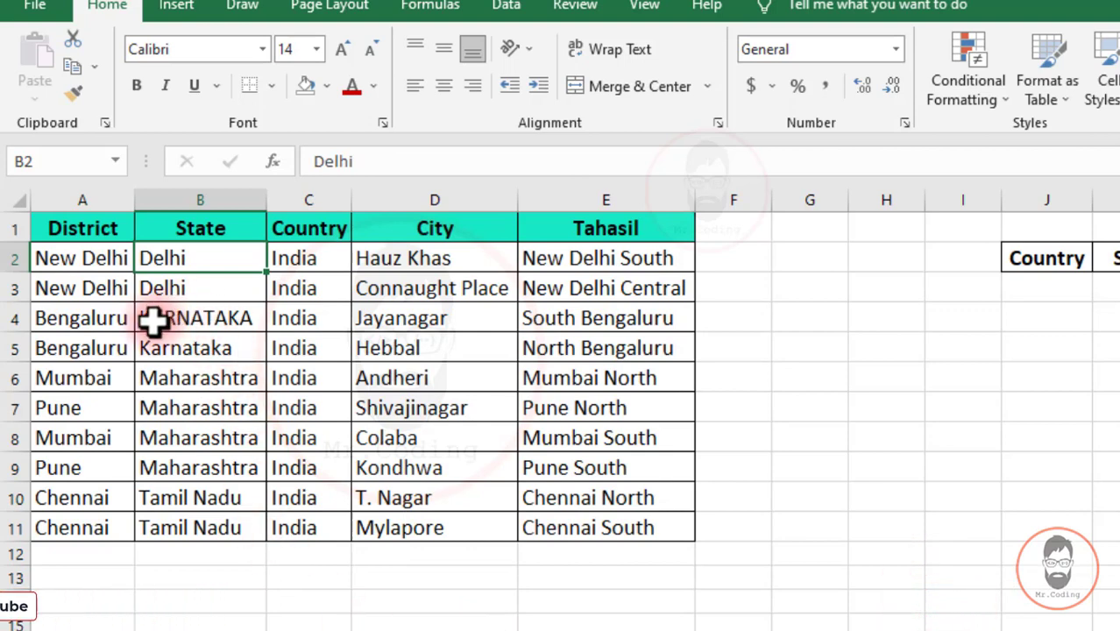
Examine the order of the uppercase and mixed-case Karnataka rows and undo the State sort.
{"action": "left_click", "coordinate": [155, 321]}
{"action": "left_click_drag", "start_coordinate": [225, 321], "coordinate": [193, 324]}
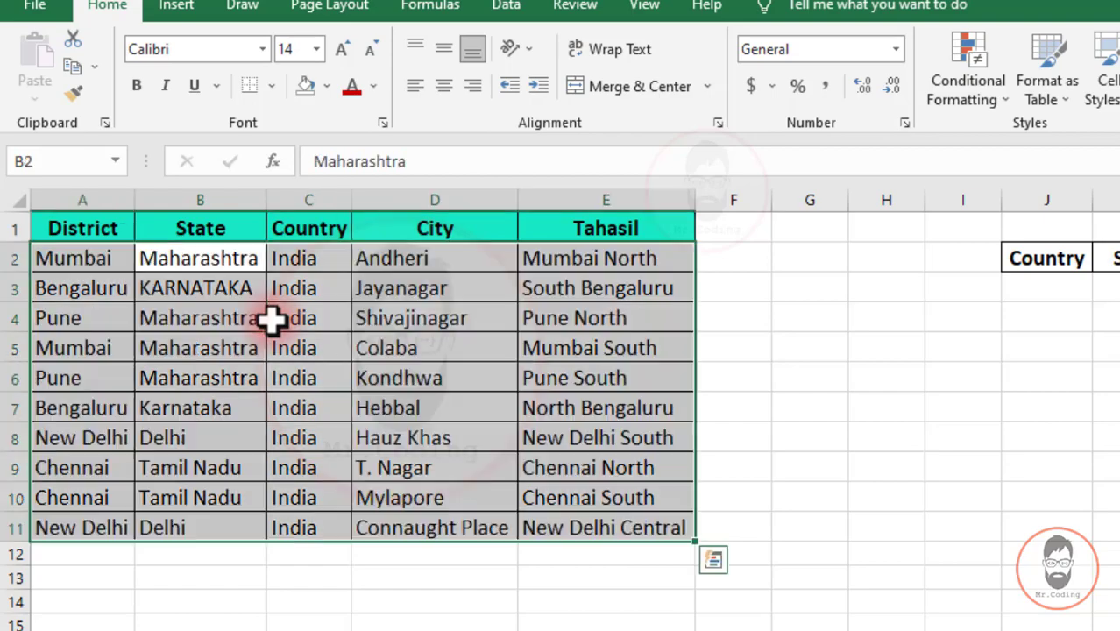
{"action": "type", "text": "Mumbai\tMaharashtra\tIndia\tAndheri\tMumbai North Bengaluru\tKARNATAKA\tIndia\tJayanagar\tSouth Bengaluru Pune\tMaharashtra\tIndia\tShivajinagar\tPune North Mumbai\tMaharashtra\tIndia\tColaba\tMumbai South Pune\tMaharashtra\tIndia\tKondhwa\tPune South Bengaluru\tKarnataka\tIndia\tHebbal\tNorth Bengaluru New Delhi\tDelhi\tIndia\tHauz Khas\tNew Delhi South Chennai\tTamil Nadu\tIndia\tT. Nagar\tChennai North Chennai\tTamil Nadu\tIndia\tMylapore\tChennai South New Delhi\tDelhi\tIndia\tConnaught Place\tNew Delhi Central"}
Start a custom sort on the location table and make it case sensitive, keeping the top-to-bottom orientation.
{"action": "left_click", "coordinate": [238, 287]}
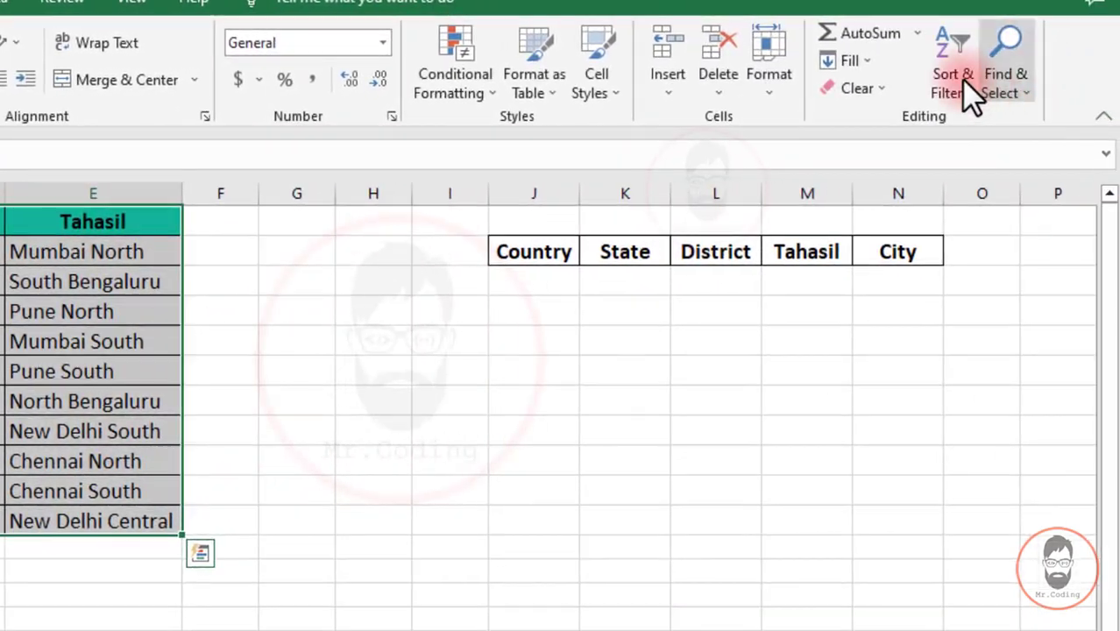
{"action": "left_click", "coordinate": [960, 78]}
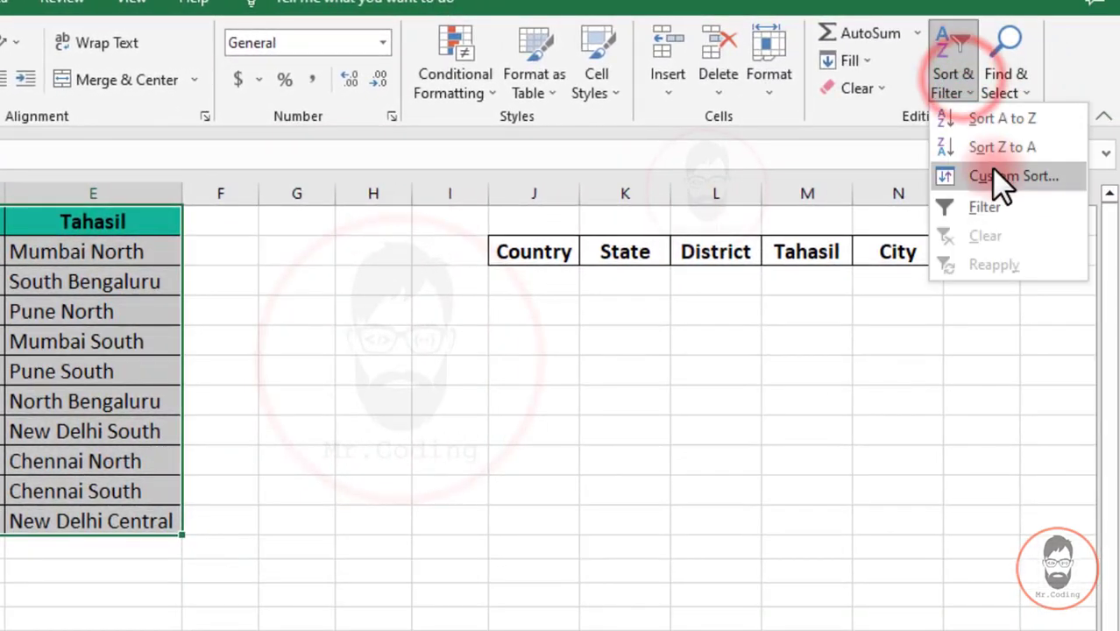
{"action": "left_click", "coordinate": [991, 169]}
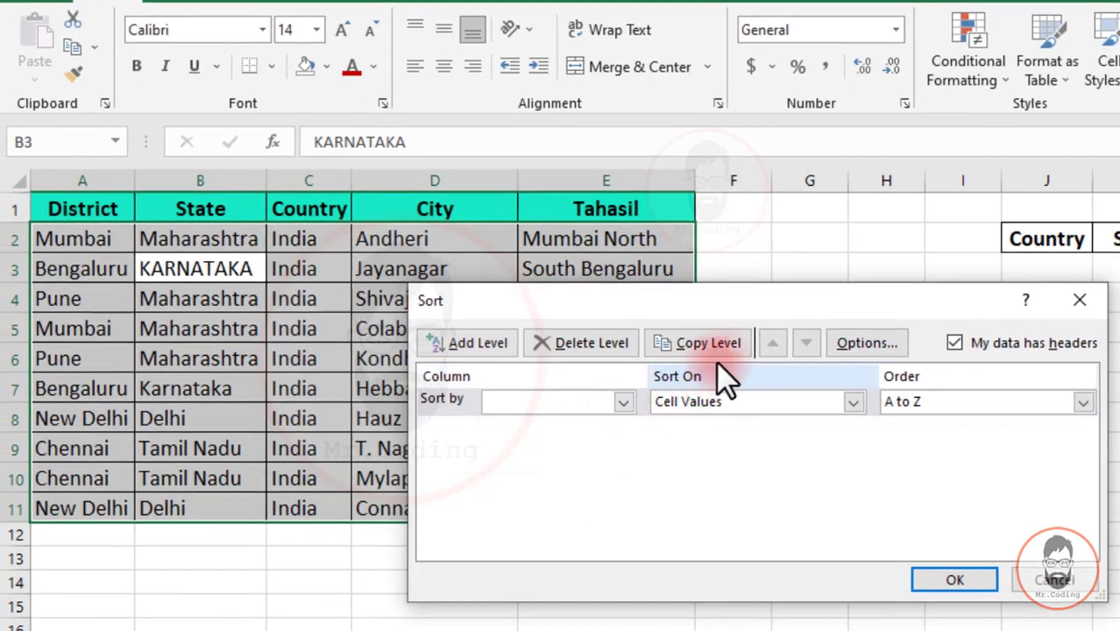
{"action": "left_click", "coordinate": [850, 342]}
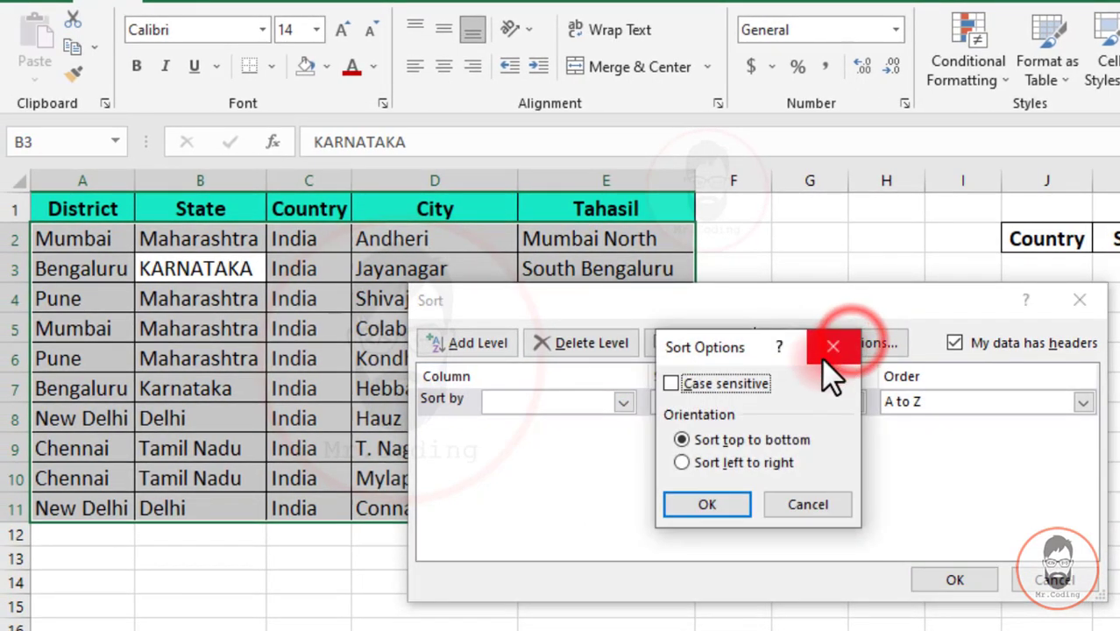
{"action": "left_click", "coordinate": [718, 380]}
{"action": "left_click", "coordinate": [723, 506]}
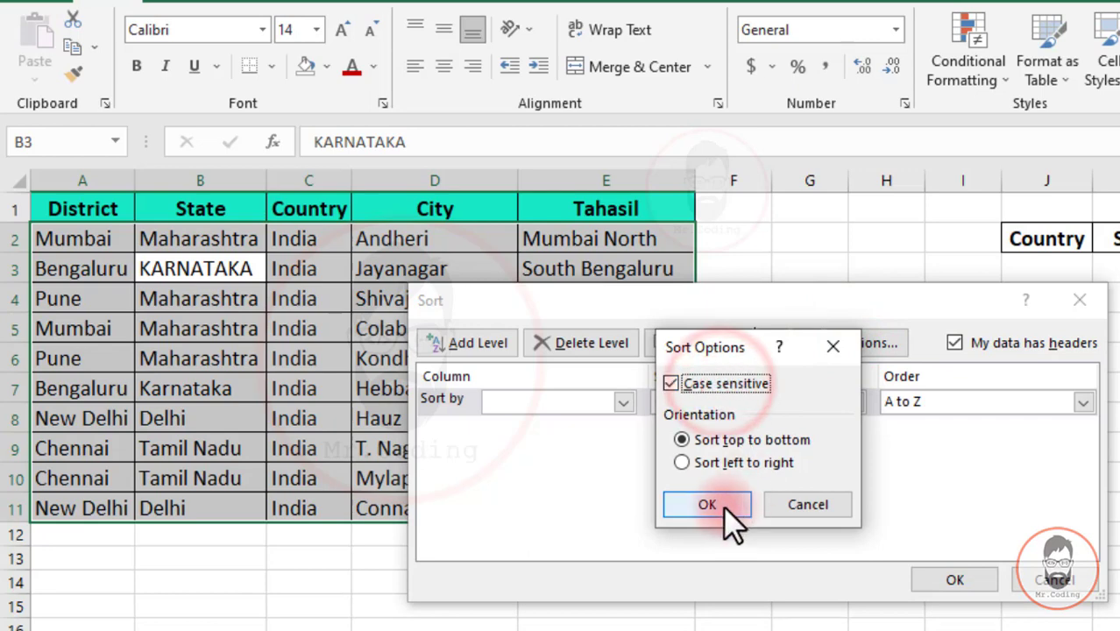
Apply the case-sensitive sort by State on cell values, in A to Z order.
{"action": "left_click", "coordinate": [623, 402]}
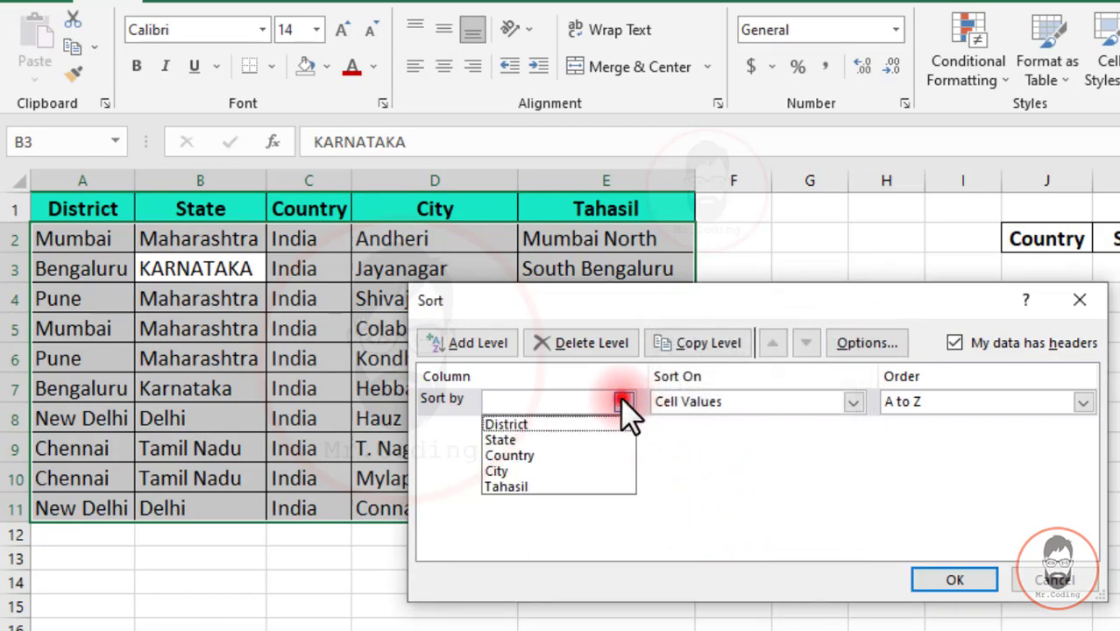
{"action": "left_click", "coordinate": [543, 440]}
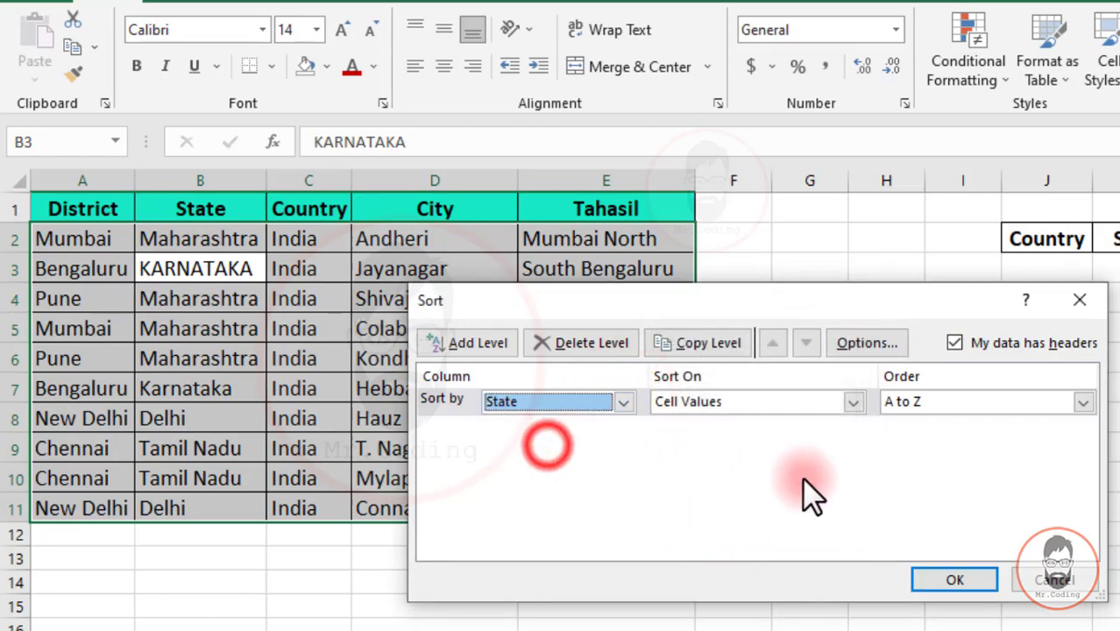
{"action": "left_click", "coordinate": [954, 578]}
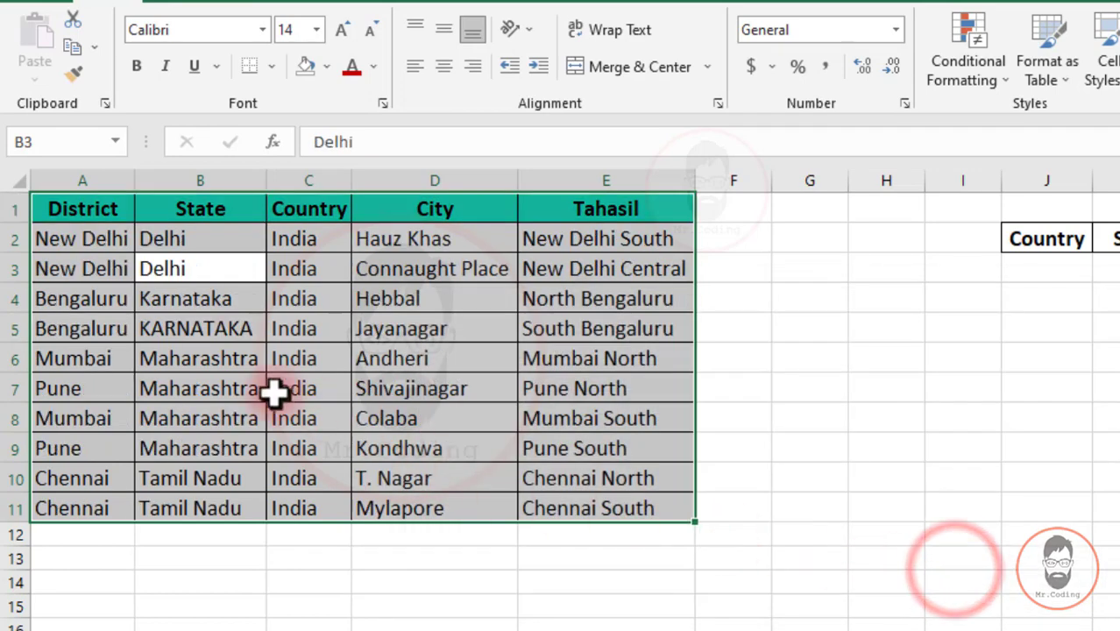
Review the custom sort's case-sensitive option against the two Karnataka rows and close the sort settings without changes.
{"action": "left_click", "coordinate": [180, 299]}
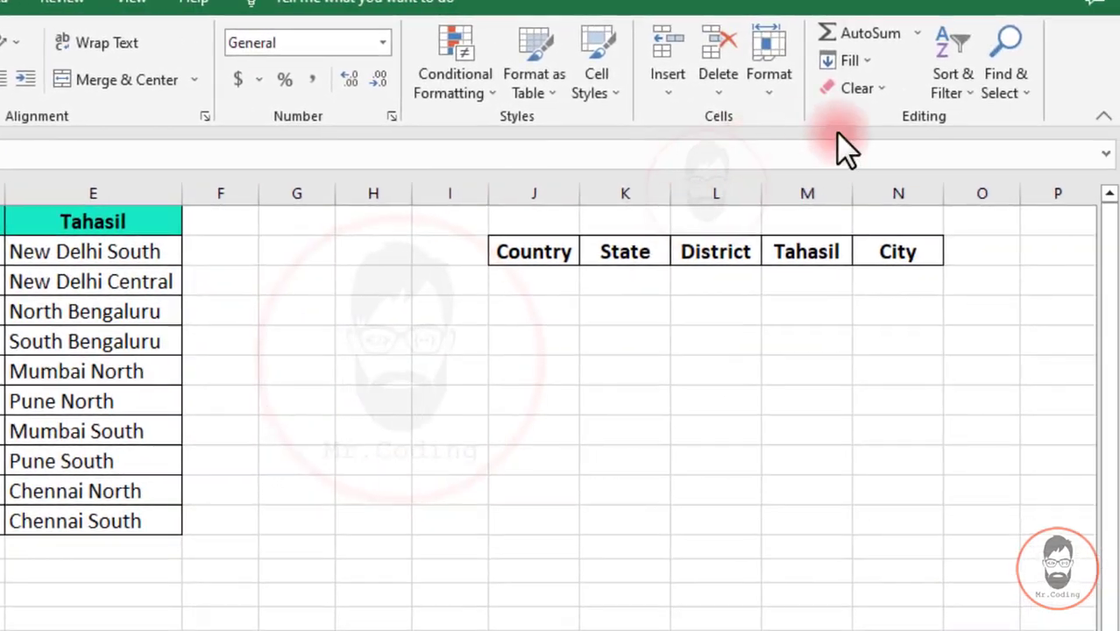
{"action": "left_click", "coordinate": [947, 90]}
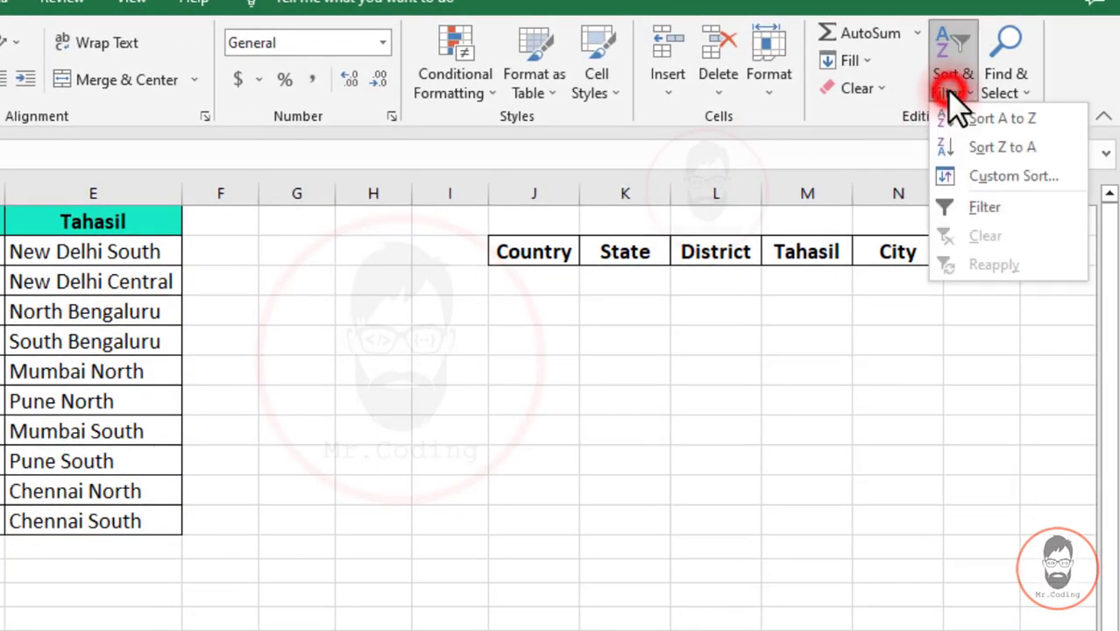
{"action": "left_click", "coordinate": [968, 181]}
{"action": "left_click", "coordinate": [418, 353]}
{"action": "left_click", "coordinate": [418, 355]}
{"action": "left_click", "coordinate": [466, 351]}
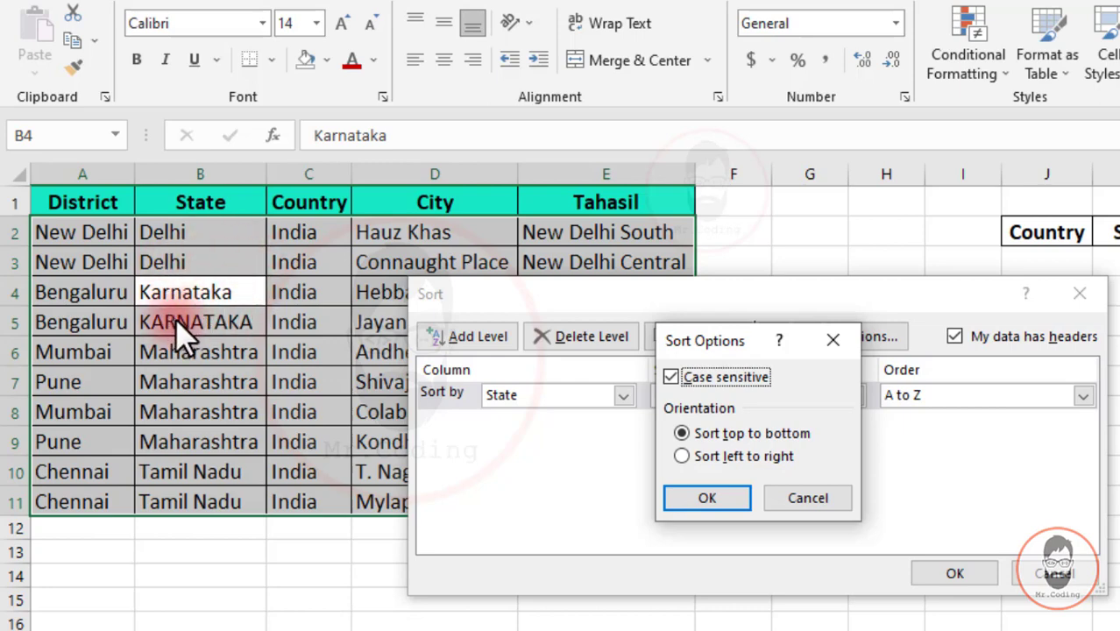
{"action": "left_click", "coordinate": [833, 340]}
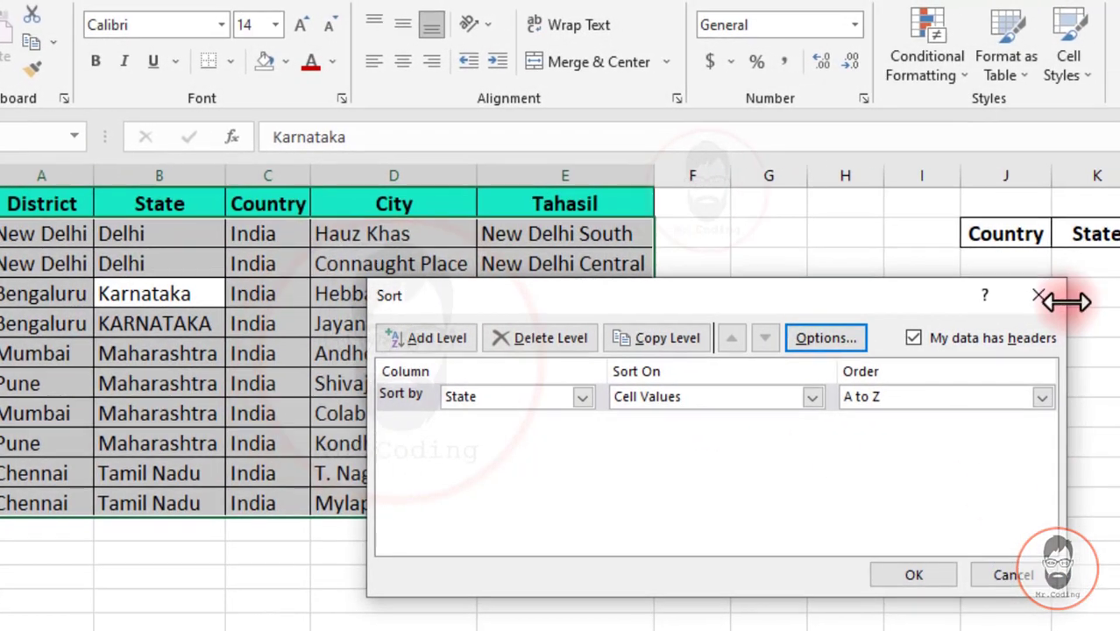
{"action": "left_click", "coordinate": [1091, 297]}
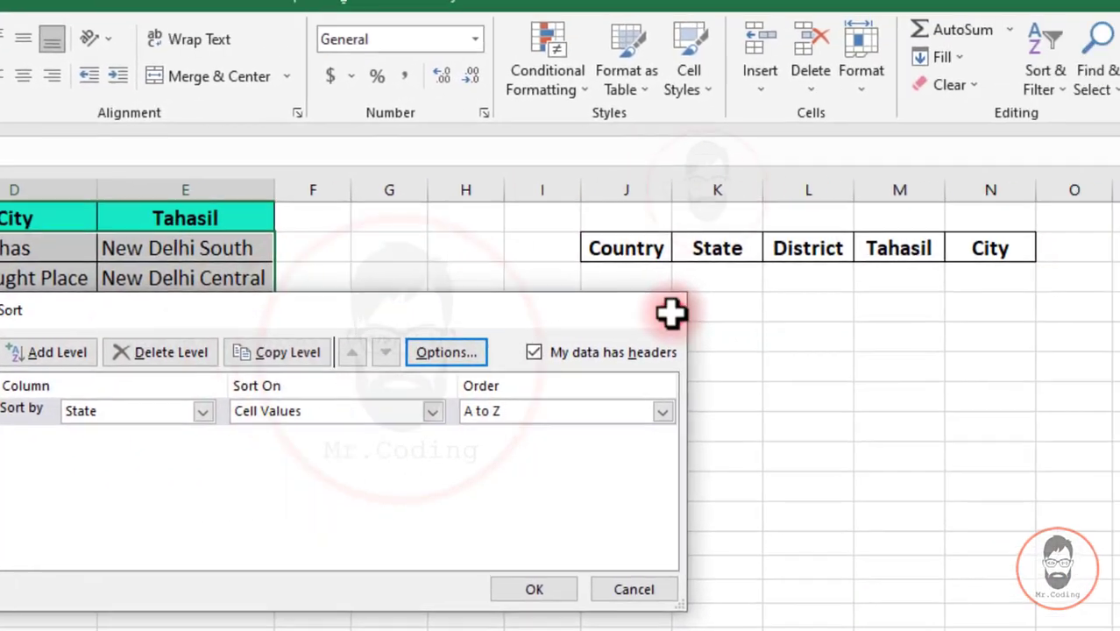
{"action": "left_click", "coordinate": [953, 98]}
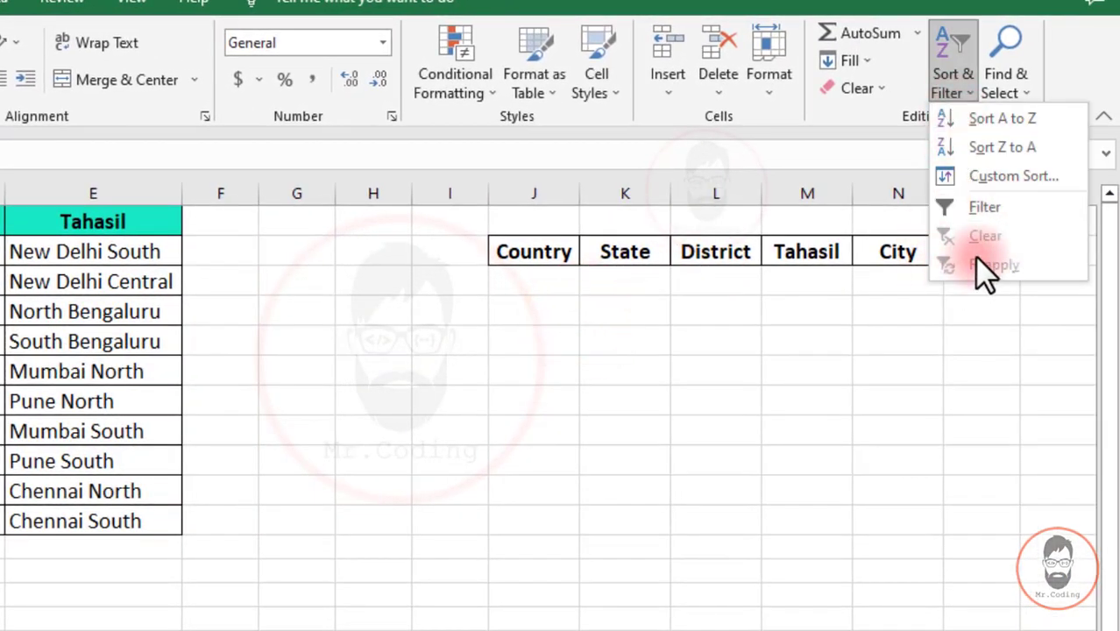
{"action": "left_click", "coordinate": [307, 413]}
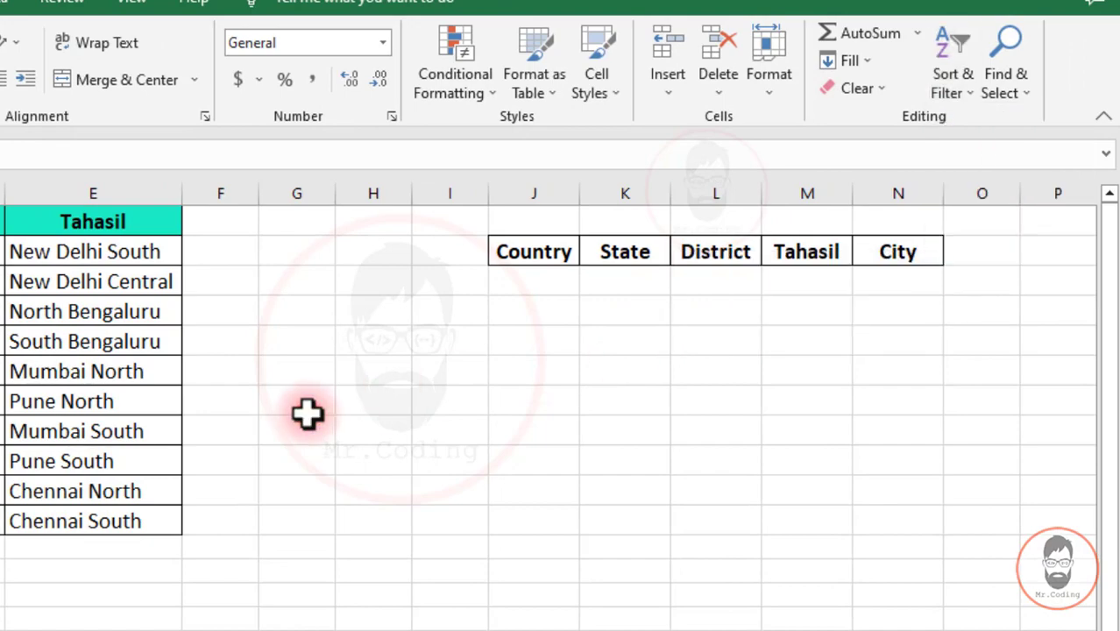